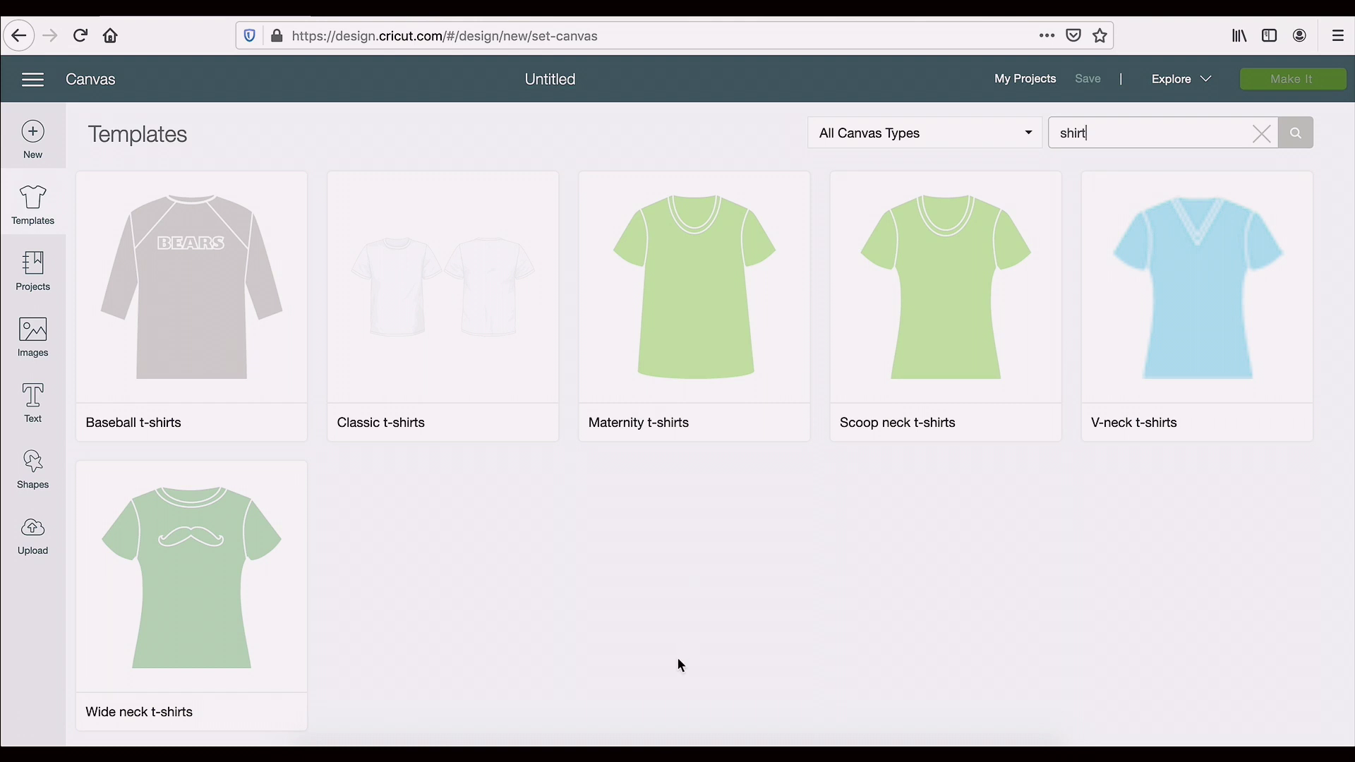
Browse the ready-made projects and review the description, materials and instructions of the RIP Piñata T-Shirt project
{"action": "left_click", "coordinate": [34, 266]}
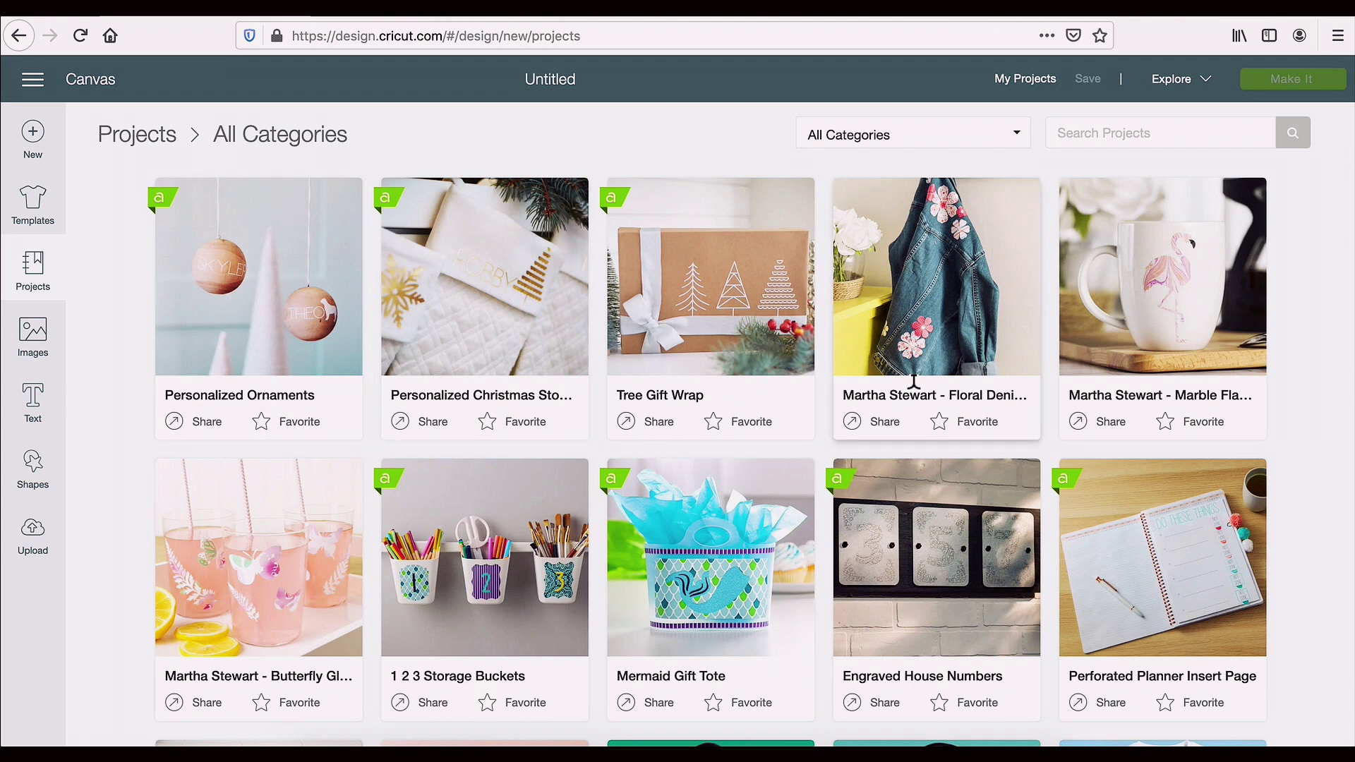
{"action": "scroll", "coordinate": [792, 370], "scroll_direction": "down", "scroll_amount": 8}
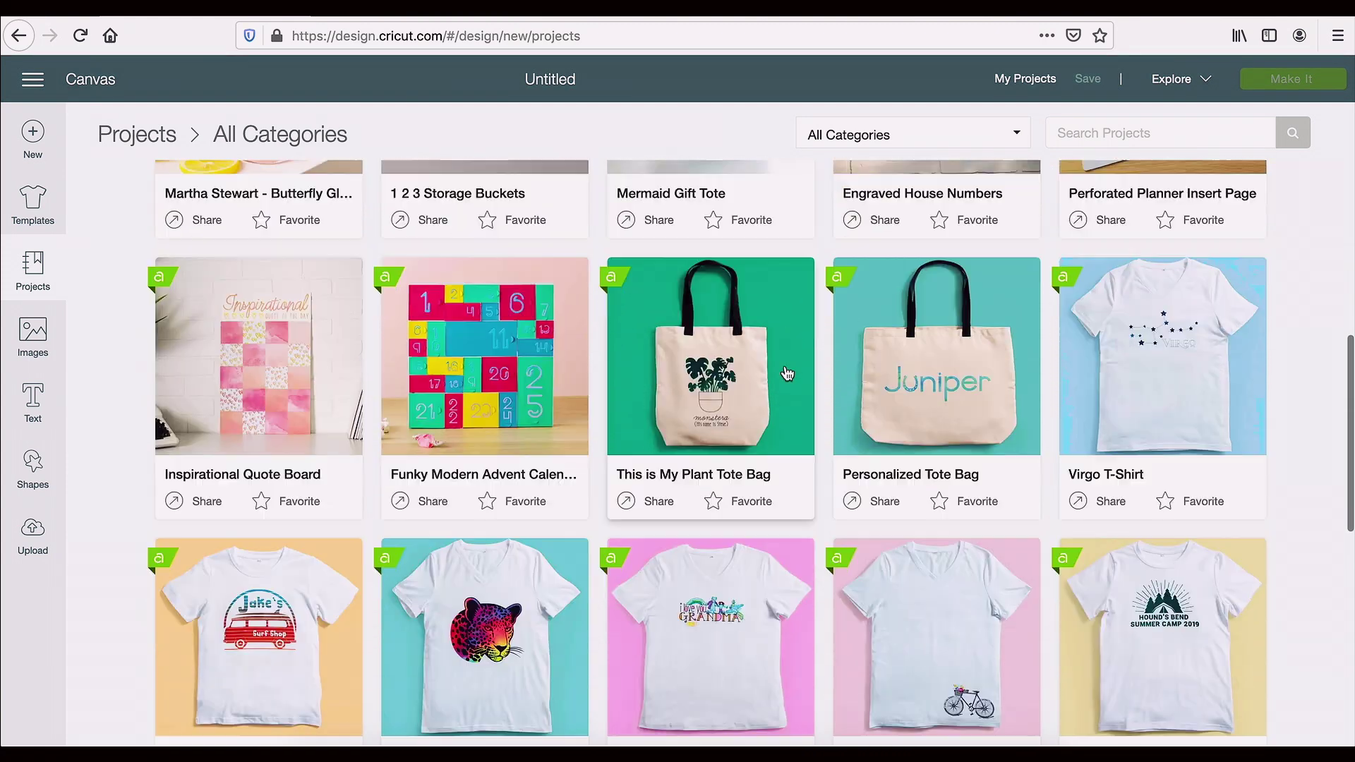
{"action": "scroll", "coordinate": [788, 373], "scroll_direction": "down", "scroll_amount": 7}
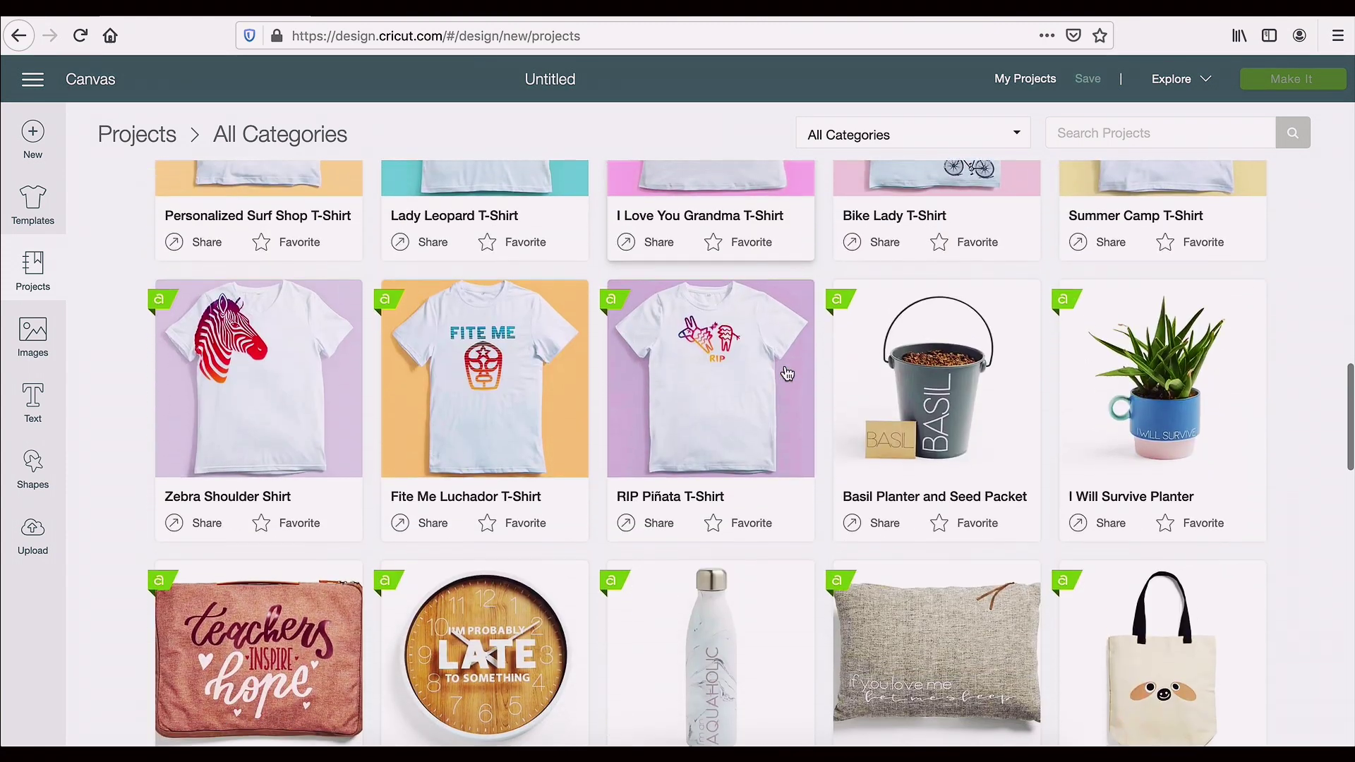
{"action": "left_click", "coordinate": [713, 356]}
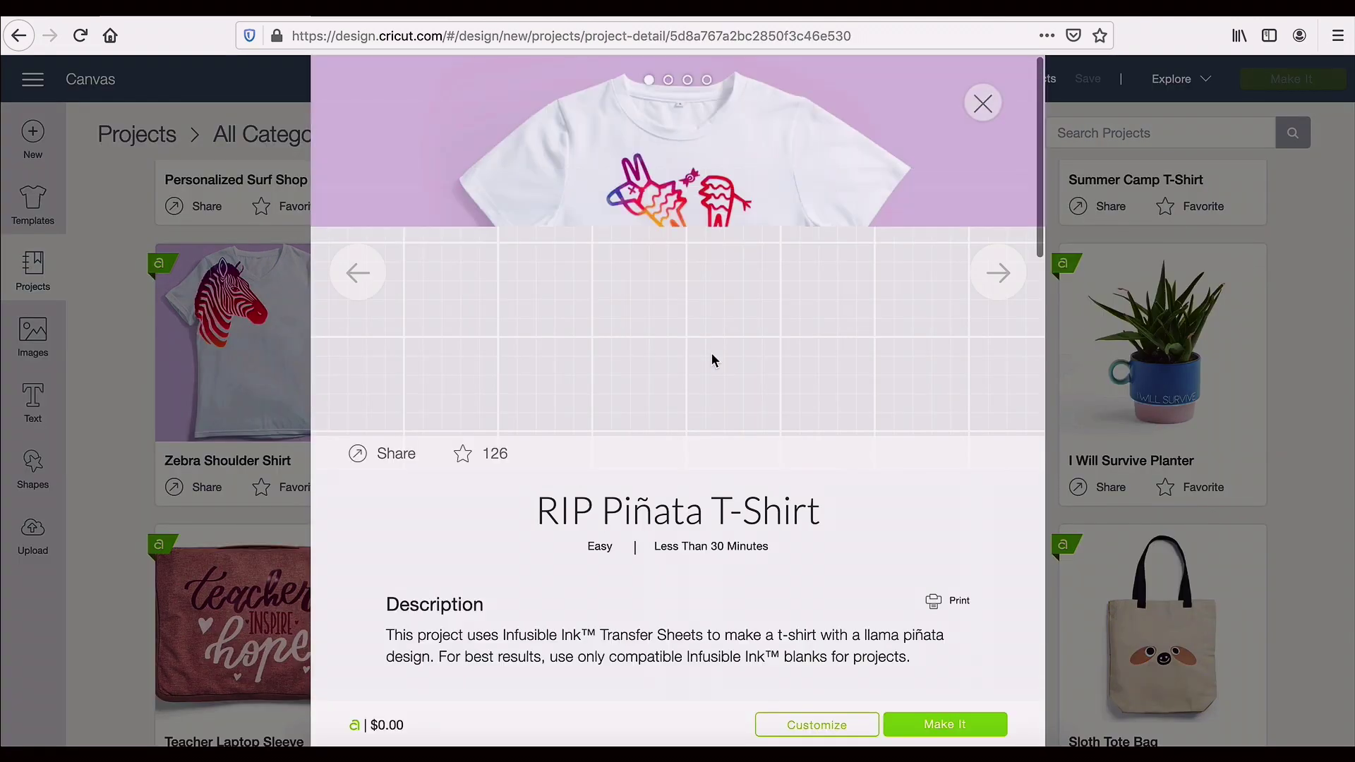
{"action": "scroll", "coordinate": [713, 277], "scroll_direction": "down", "scroll_amount": 8}
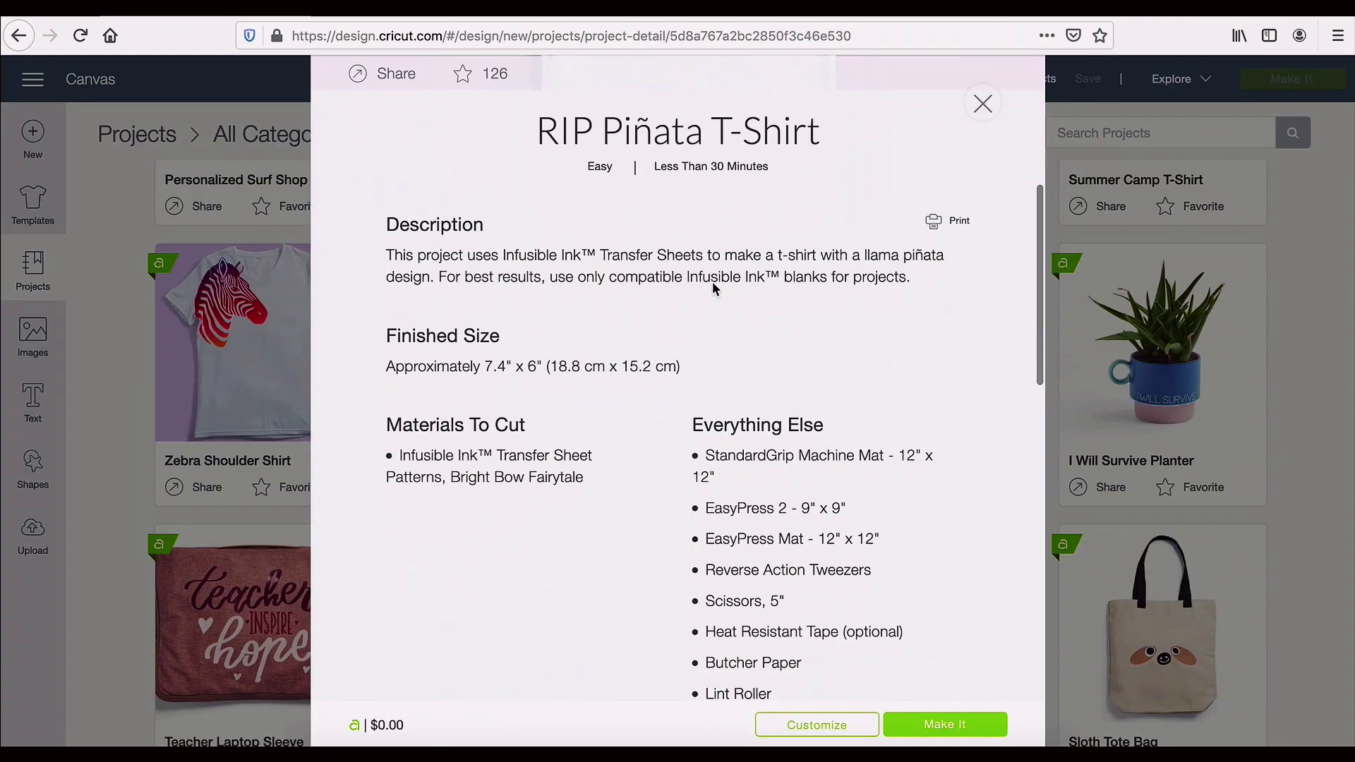
{"action": "scroll", "coordinate": [713, 272], "scroll_direction": "down", "scroll_amount": 7}
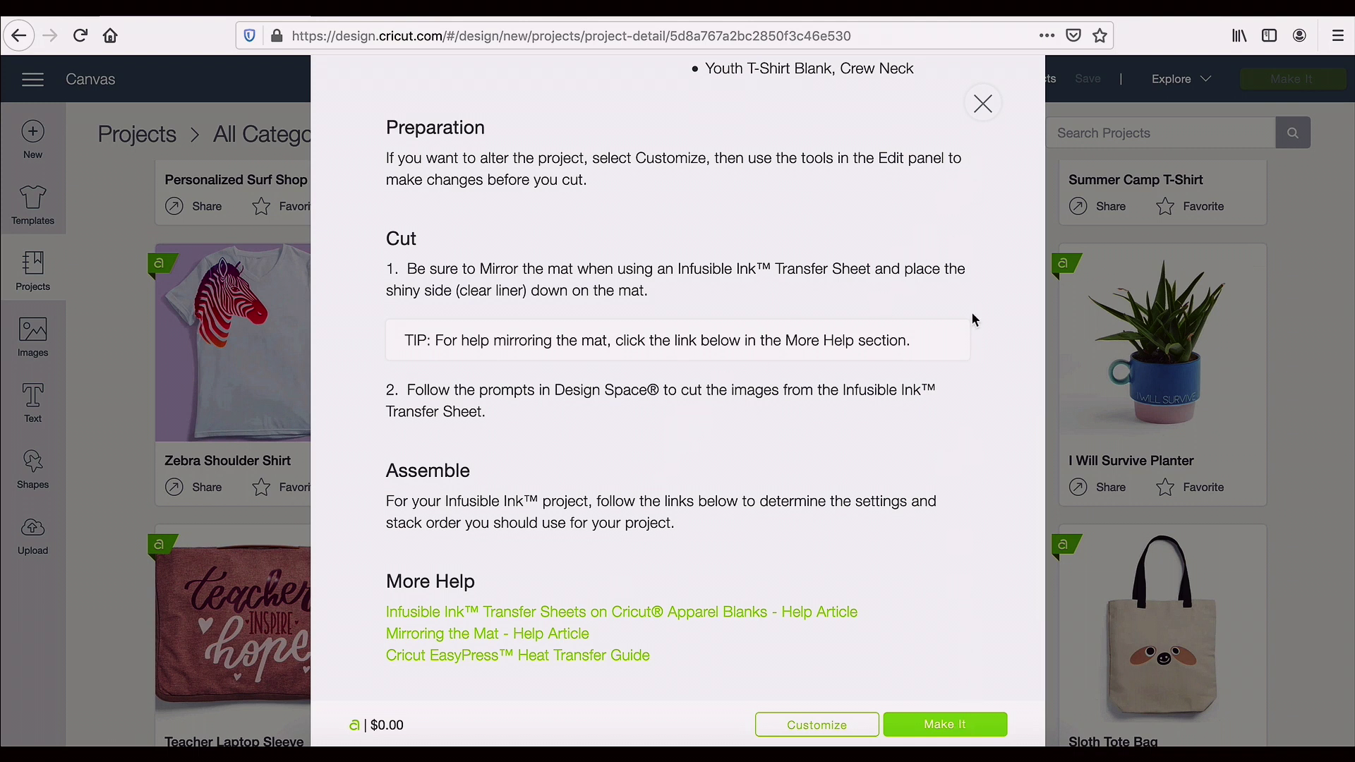
{"action": "left_click", "coordinate": [977, 112]}
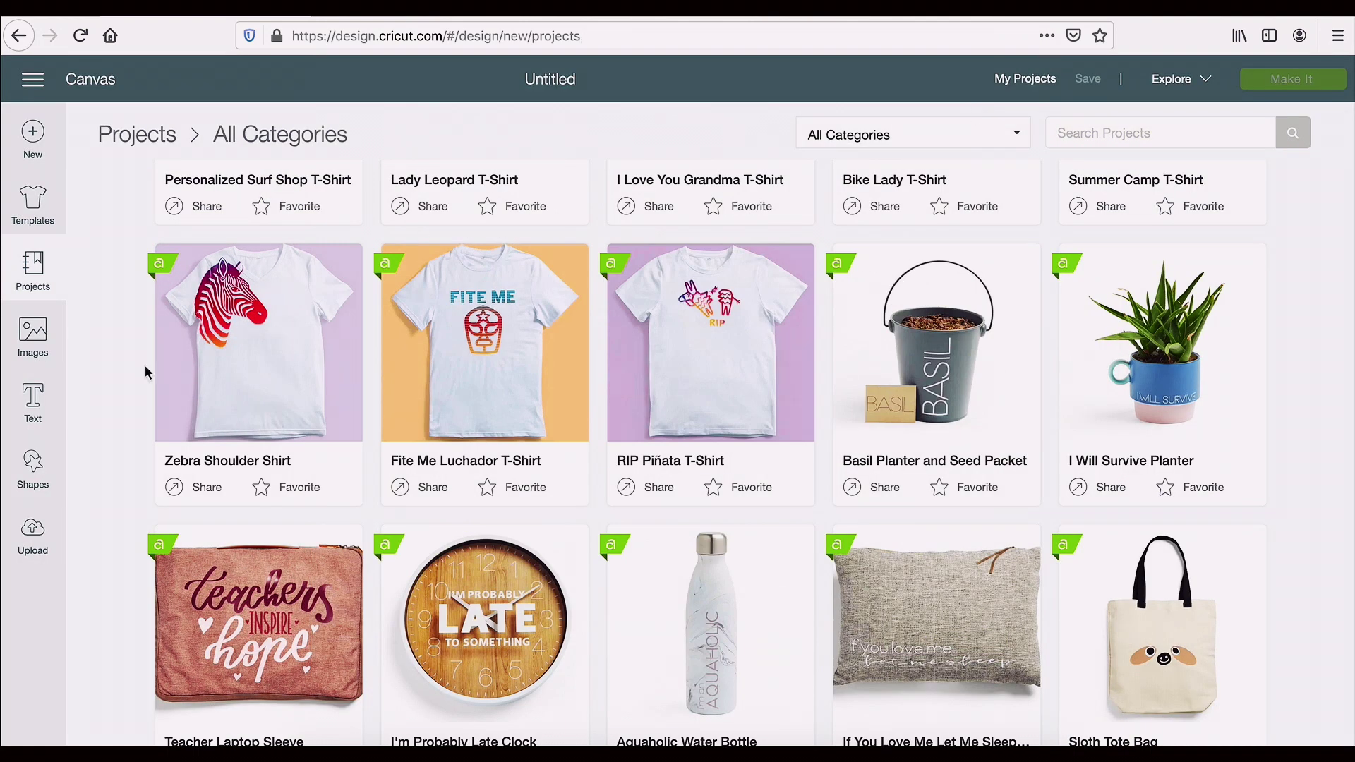
Browse the featured designs in the image library
{"action": "left_click", "coordinate": [38, 350]}
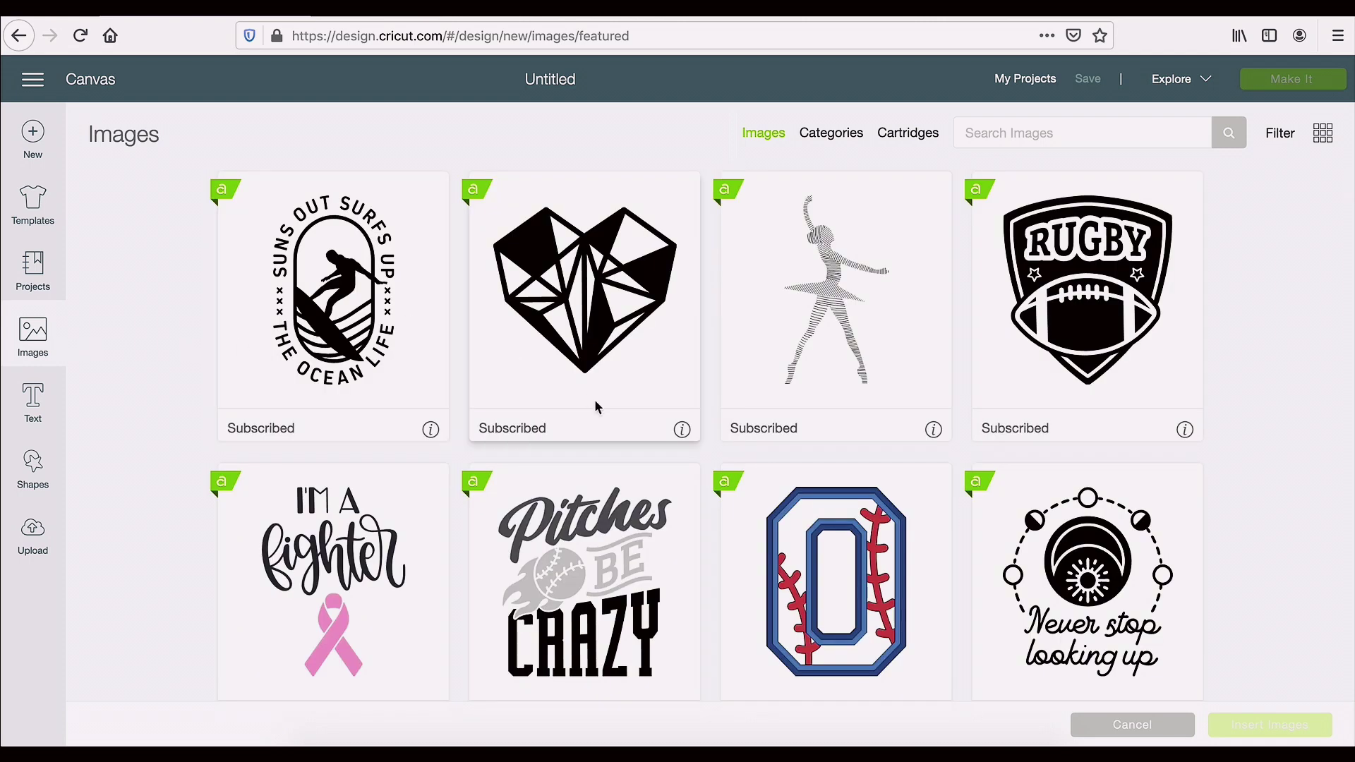
{"action": "scroll", "coordinate": [520, 413], "scroll_direction": "down", "scroll_amount": 8}
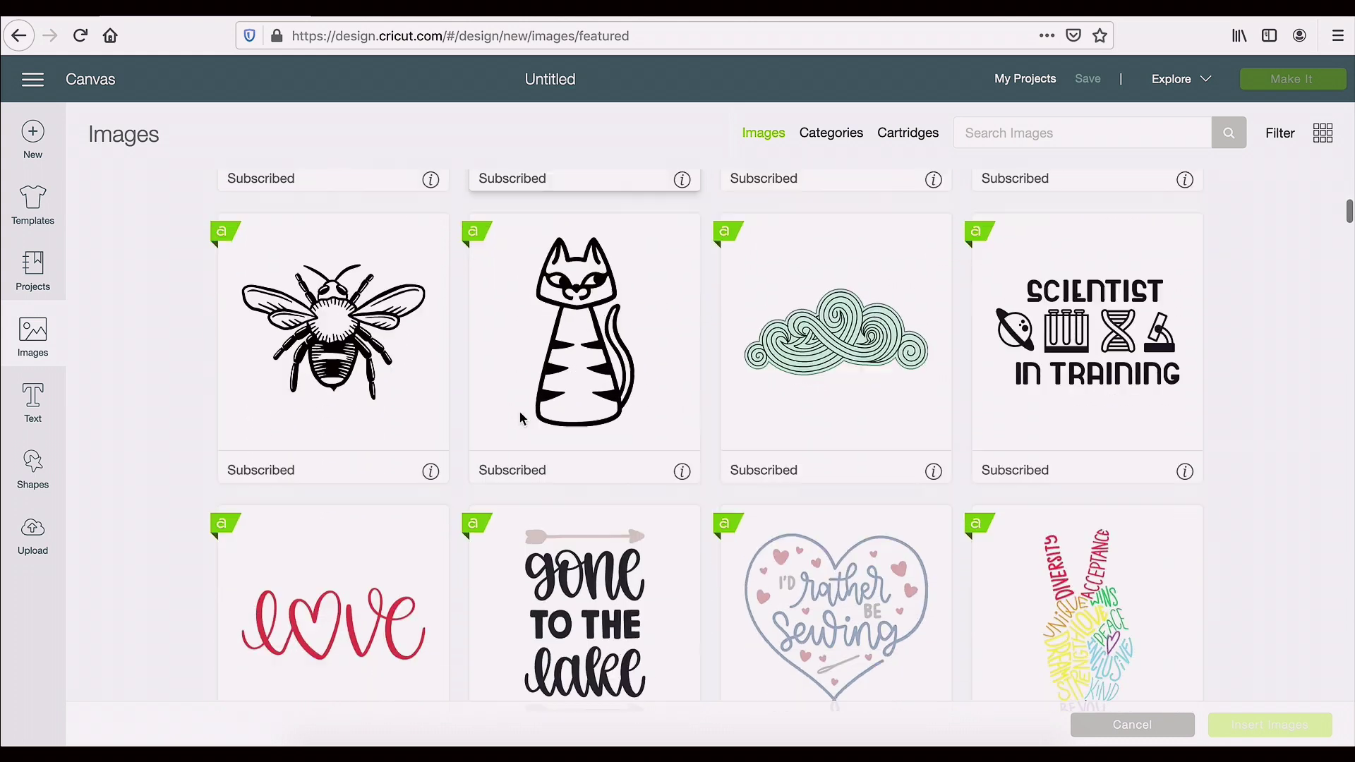
{"action": "scroll", "coordinate": [520, 418], "scroll_direction": "down", "scroll_amount": 8}
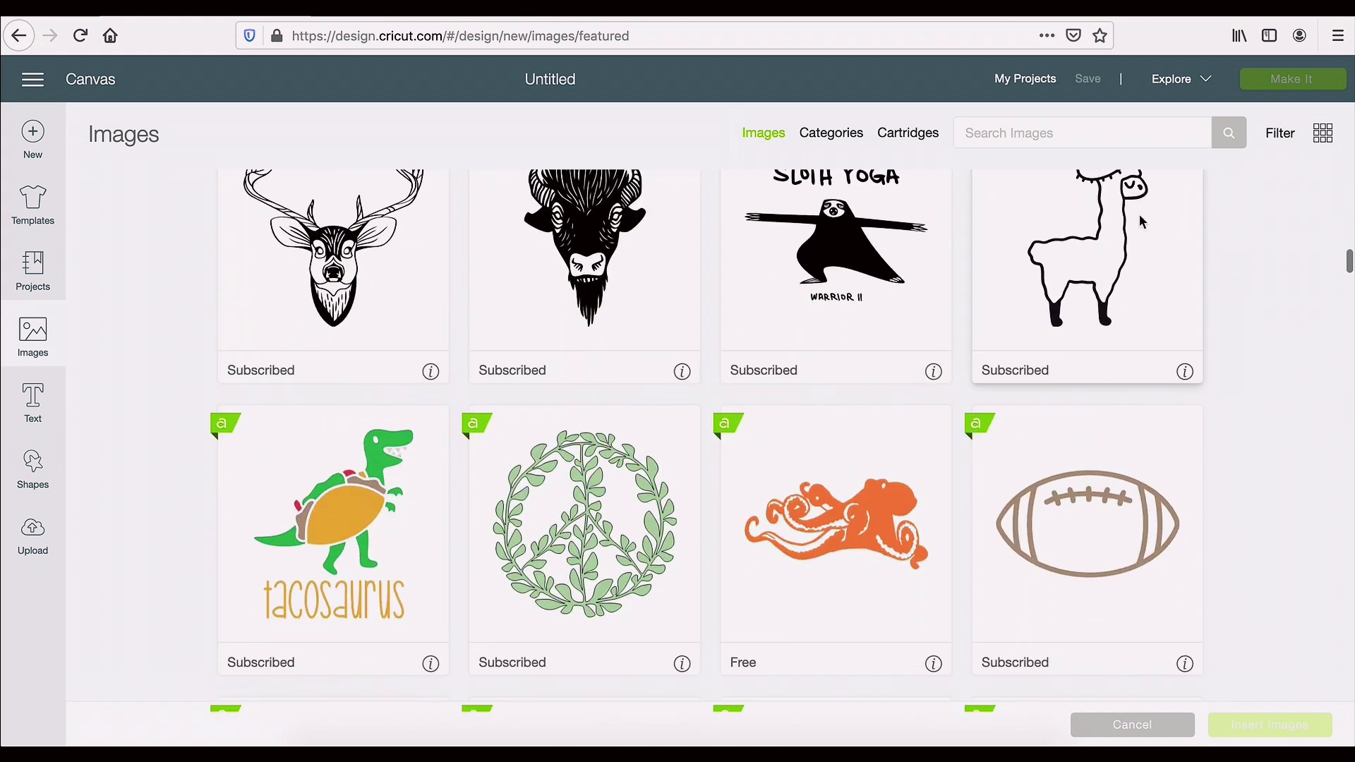
Search the image library for "rudolph" and look through the matching designs
{"action": "left_click", "coordinate": [1091, 132]}
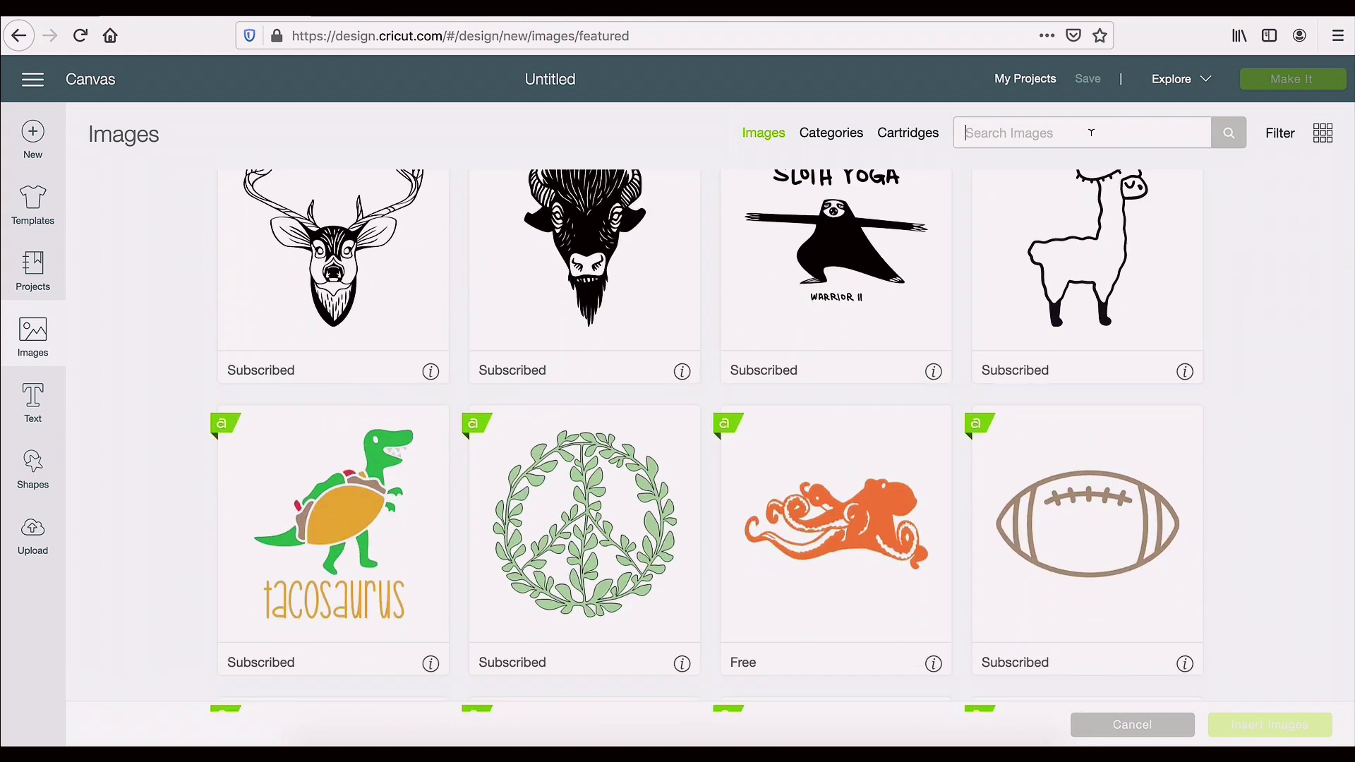
{"action": "type", "text": "rudolph"}
{"action": "key", "text": "Return"}
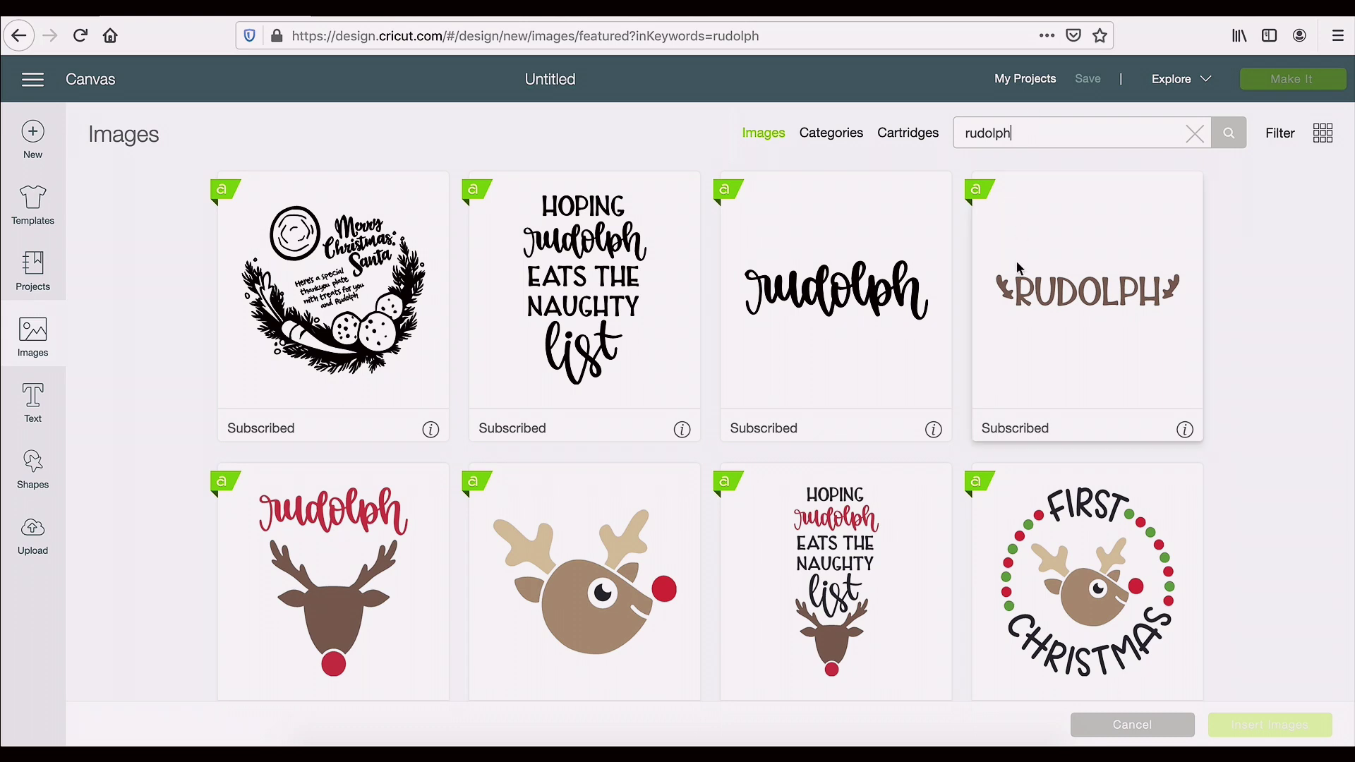
{"action": "scroll", "coordinate": [1016, 260], "scroll_direction": "down", "scroll_amount": 2}
{"action": "scroll", "coordinate": [1018, 268], "scroll_direction": "down", "scroll_amount": 15}
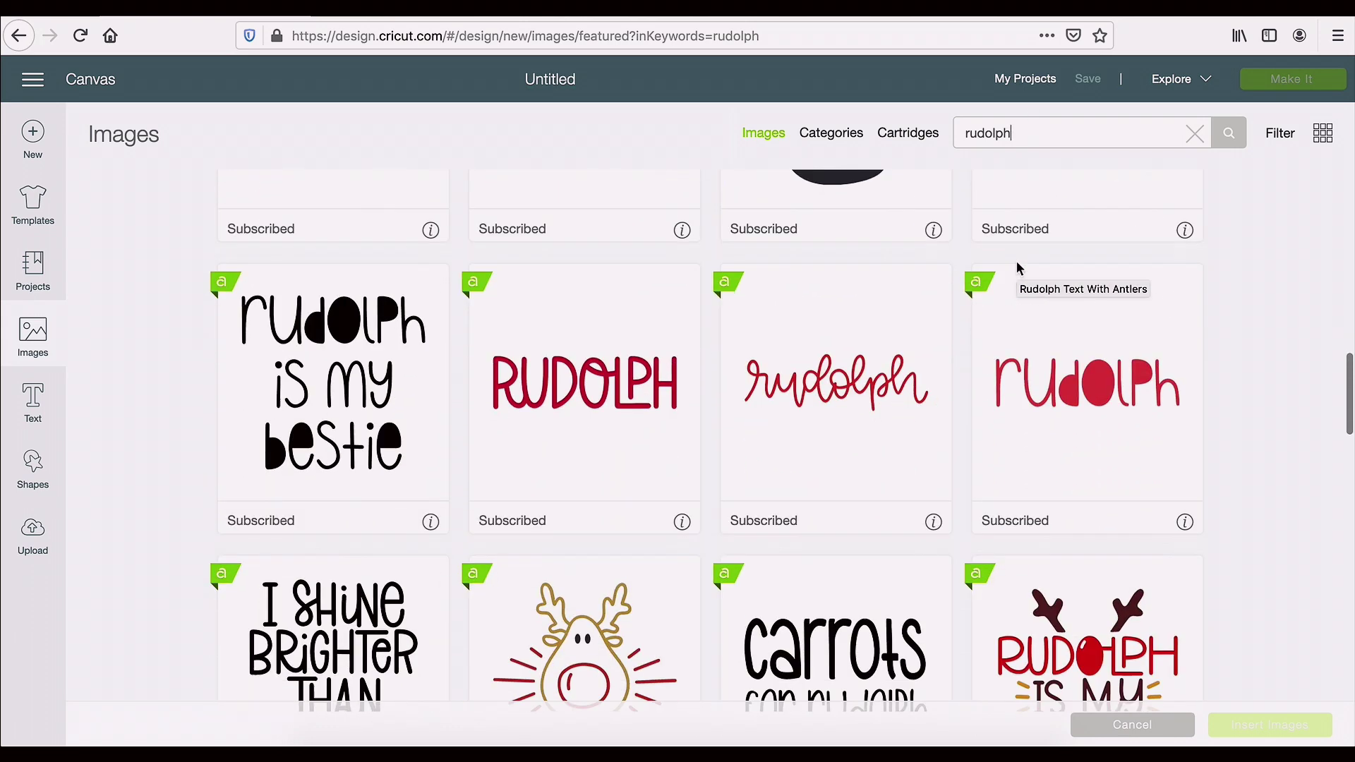
{"action": "scroll", "coordinate": [1018, 268], "scroll_direction": "down", "scroll_amount": 15}
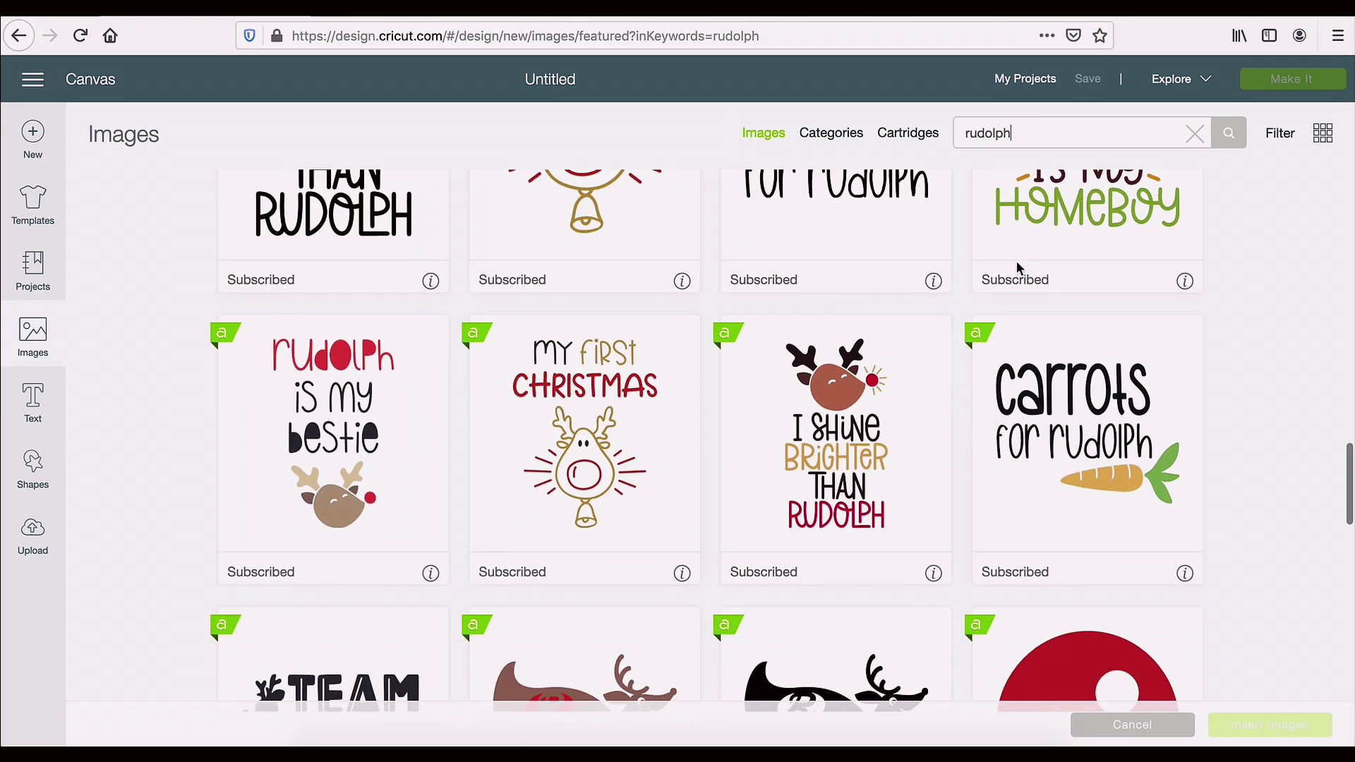
{"action": "scroll", "coordinate": [1019, 268], "scroll_direction": "up", "scroll_amount": 4}
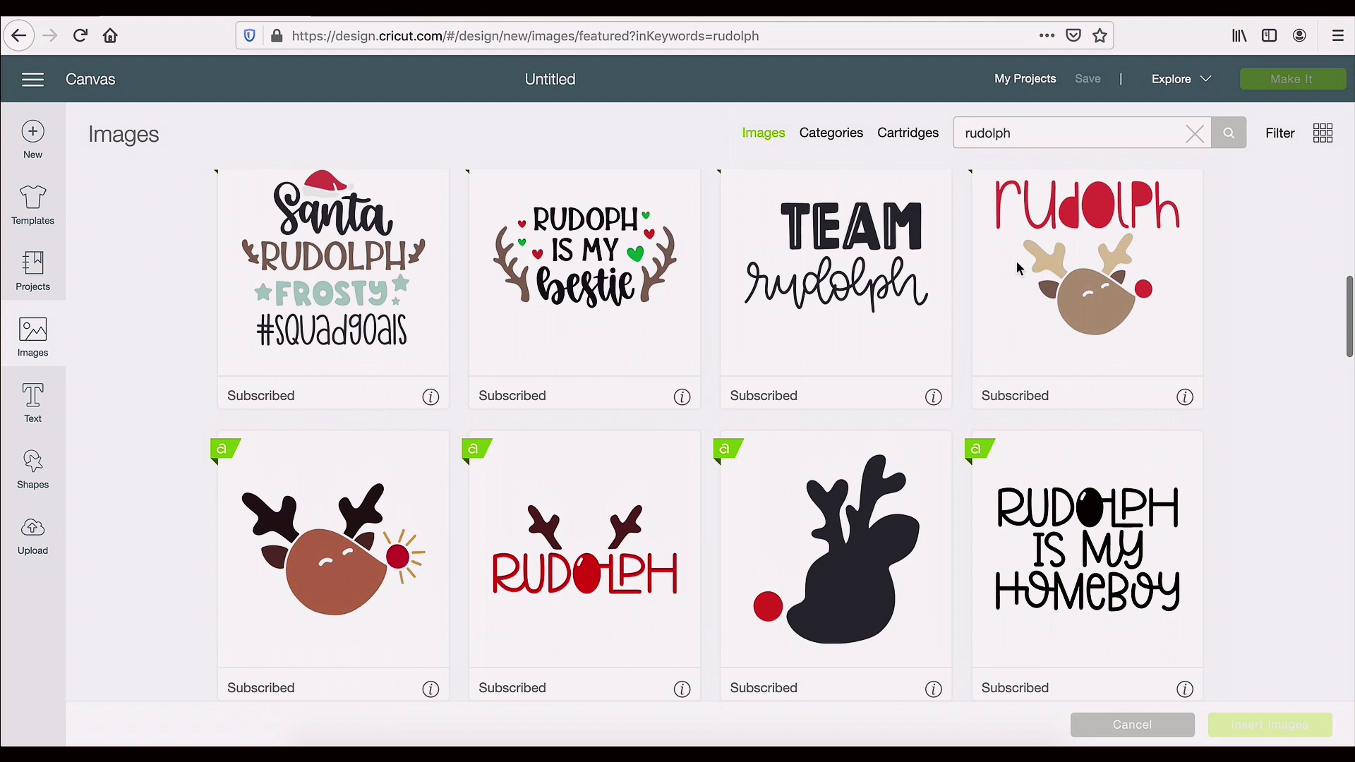
Add a text object reading "Hello" to the canvas in Cricut Sans
{"action": "left_click", "coordinate": [29, 401]}
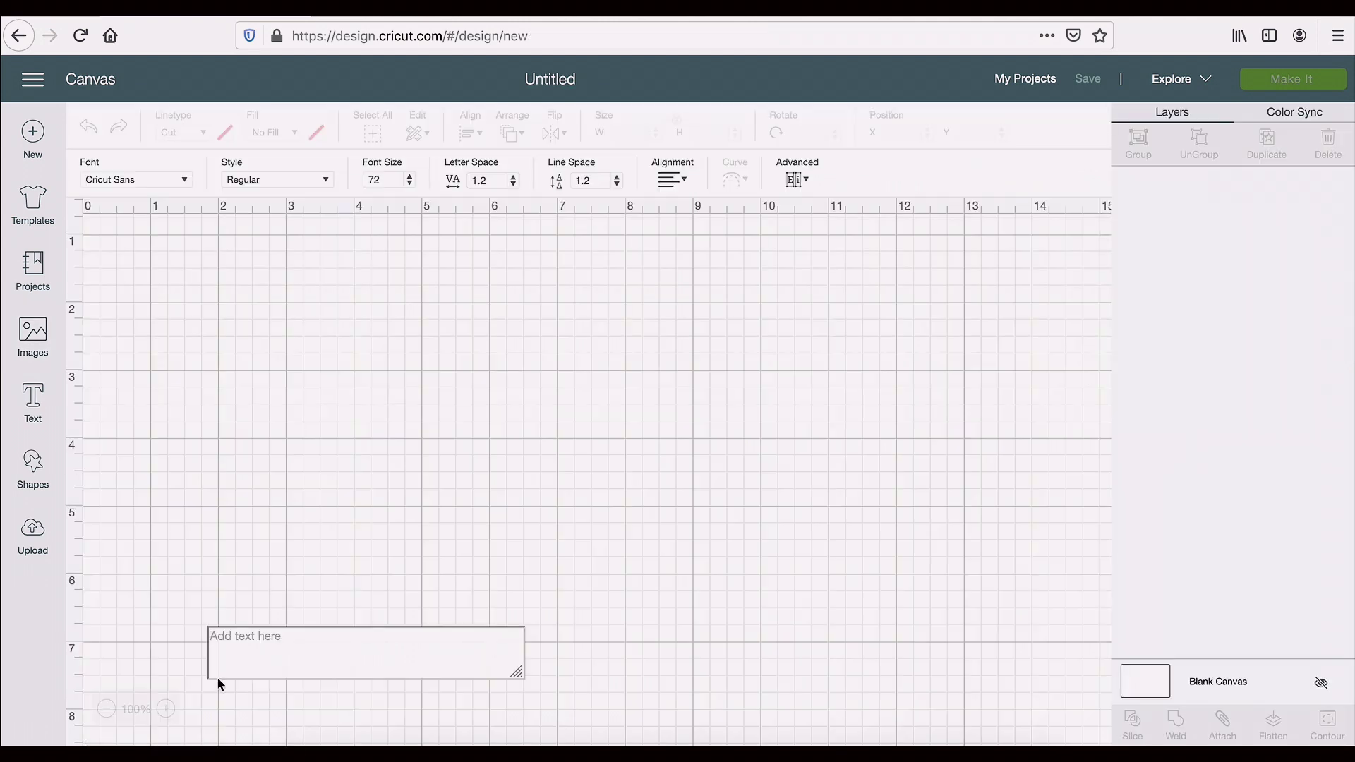
{"action": "type", "text": "Hello"}
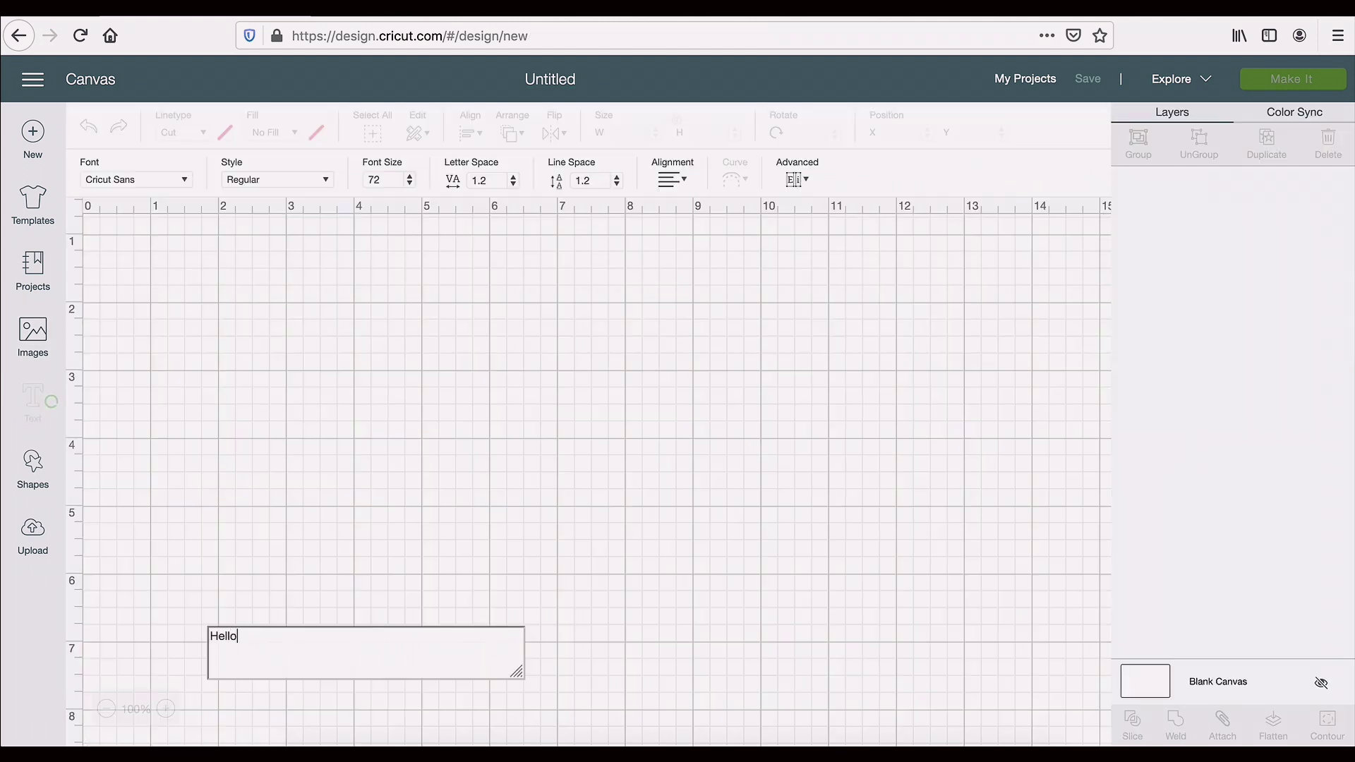
{"action": "key", "text": "Return"}
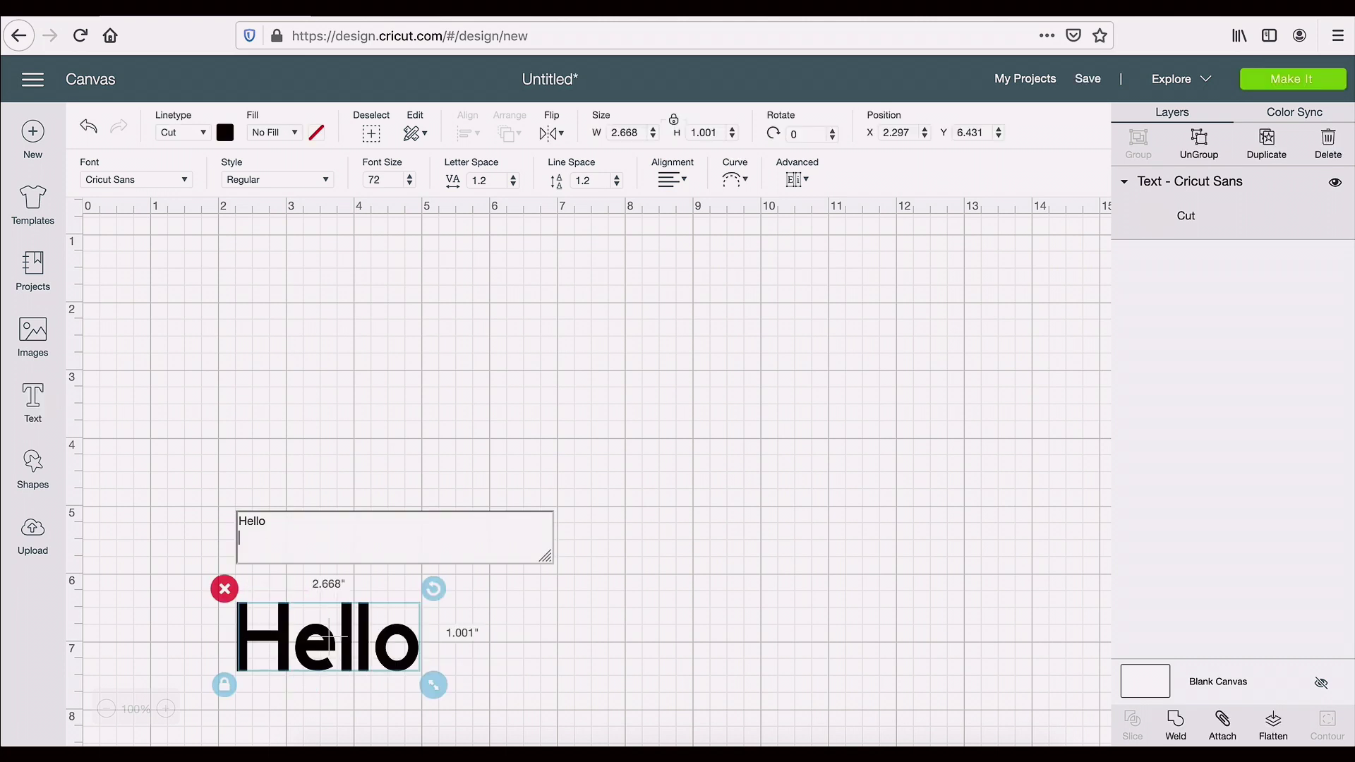
Move the "Hello" text up the canvas to about X 2.85, Y 3.04 and deselect it
{"action": "left_click", "coordinate": [297, 662]}
{"action": "left_click_drag", "start_coordinate": [291, 648], "coordinate": [317, 505]}
{"action": "left_click", "coordinate": [297, 590]}
{"action": "left_click_drag", "start_coordinate": [271, 661], "coordinate": [311, 437]}
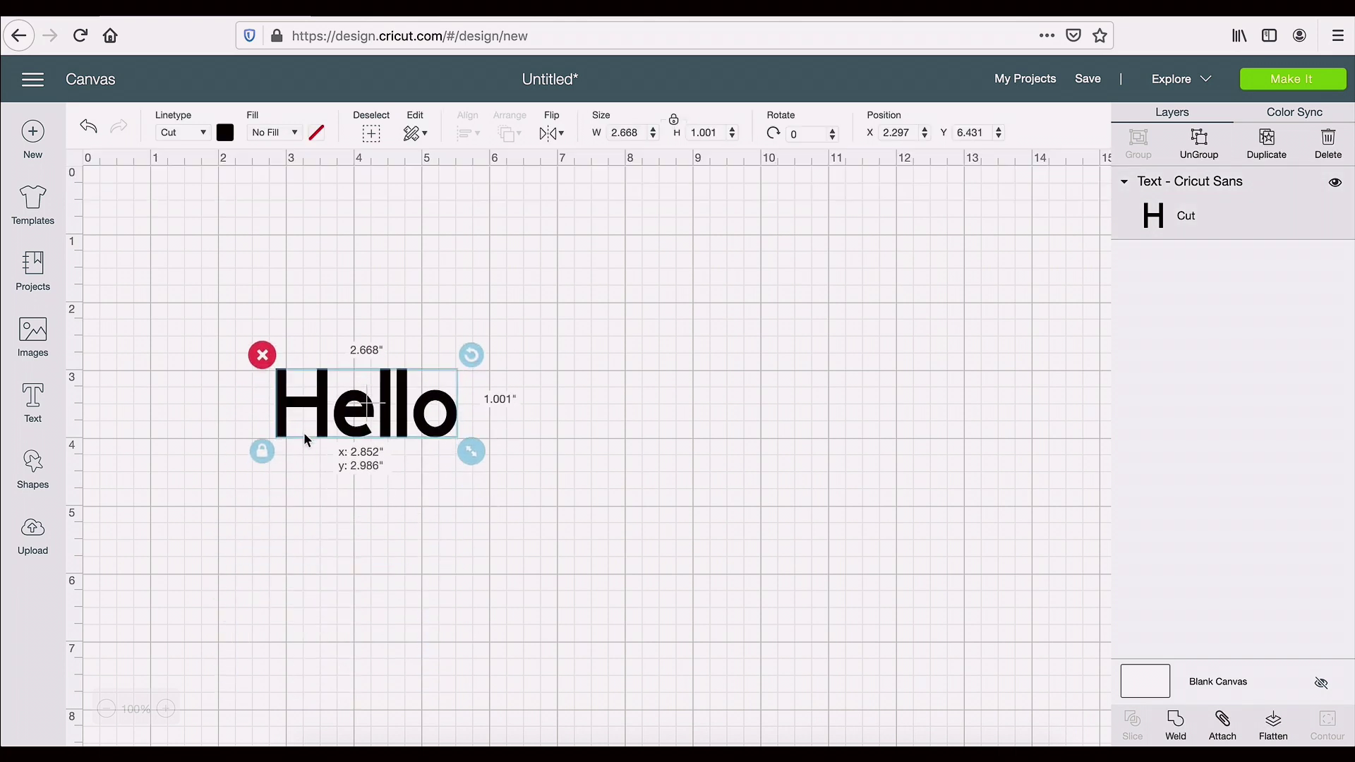
{"action": "left_click", "coordinate": [315, 502]}
Insert a circle shape and place it beside the "Hello" text at about X 6.65, Y 1.71
{"action": "left_click", "coordinate": [36, 465]}
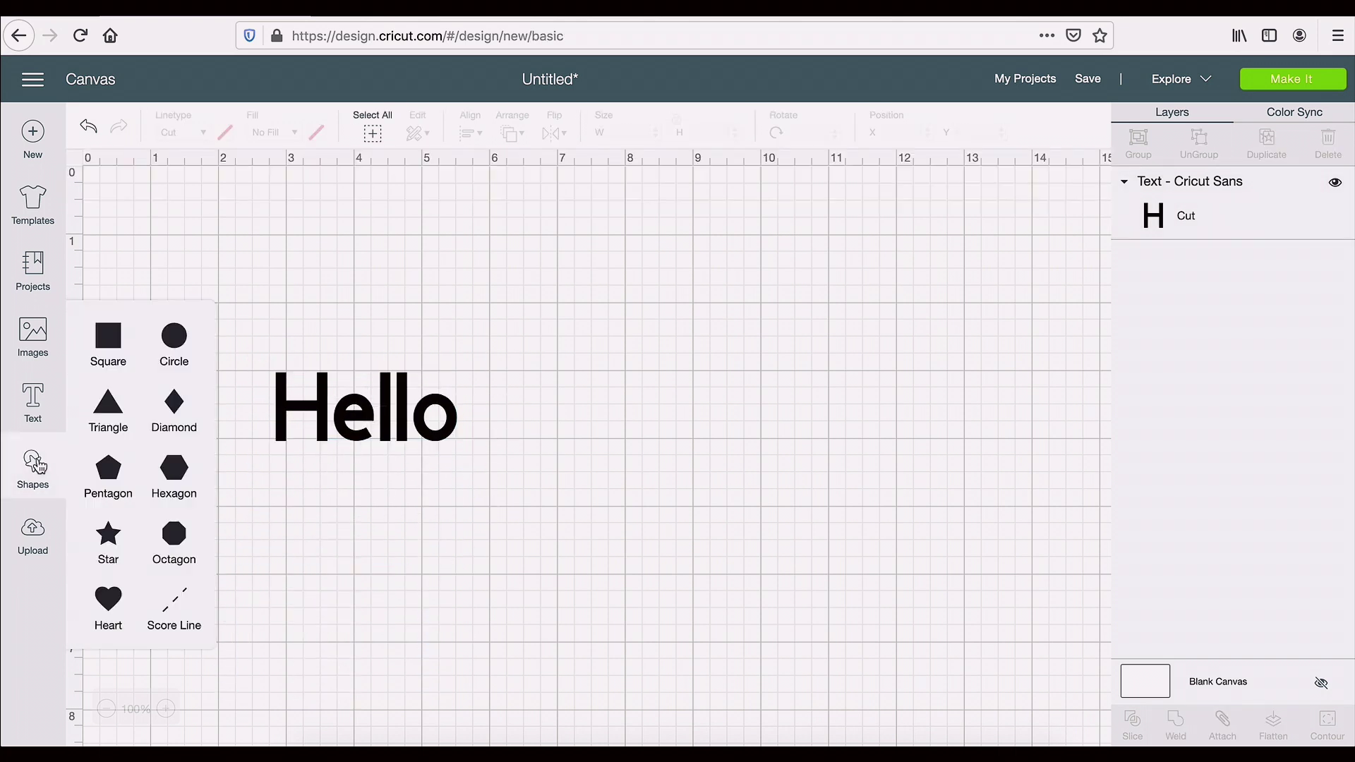
{"action": "left_click", "coordinate": [170, 346]}
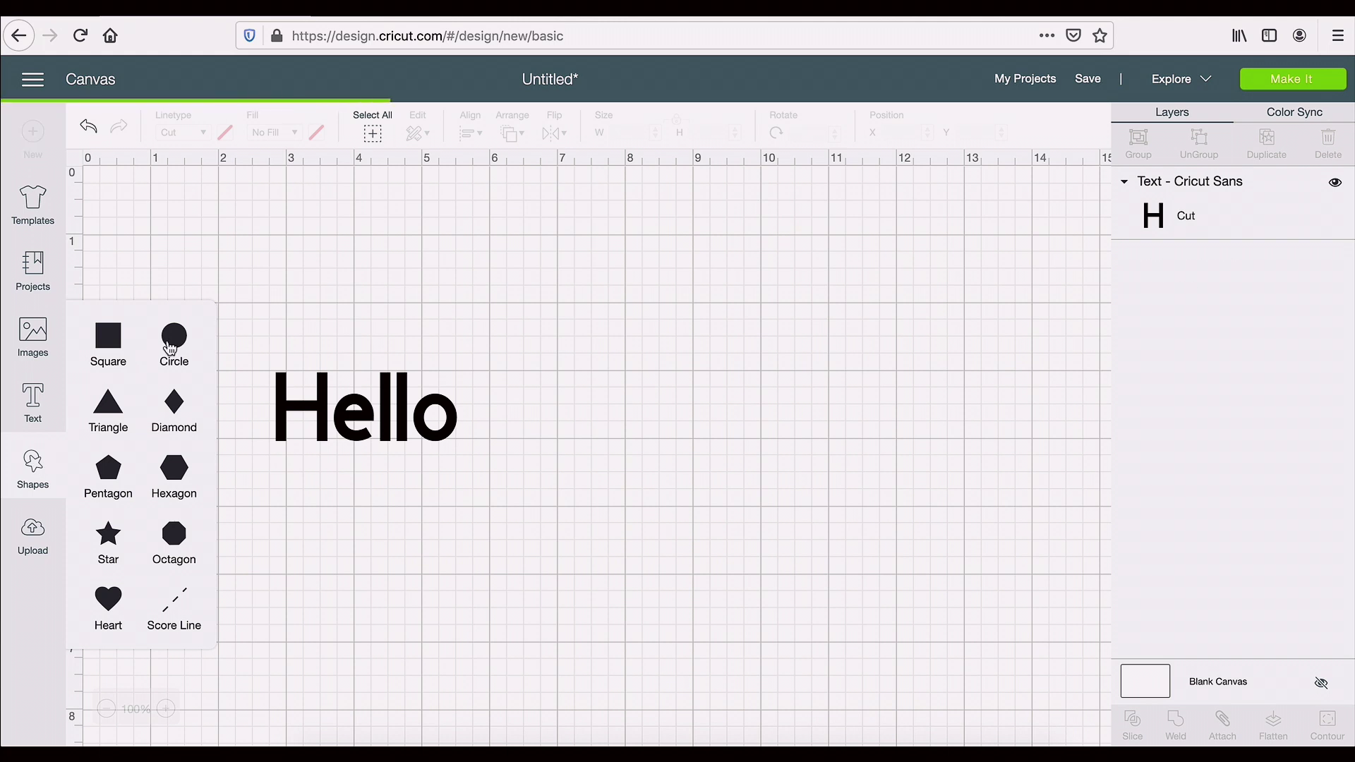
{"action": "left_click_drag", "start_coordinate": [279, 368], "coordinate": [613, 381]}
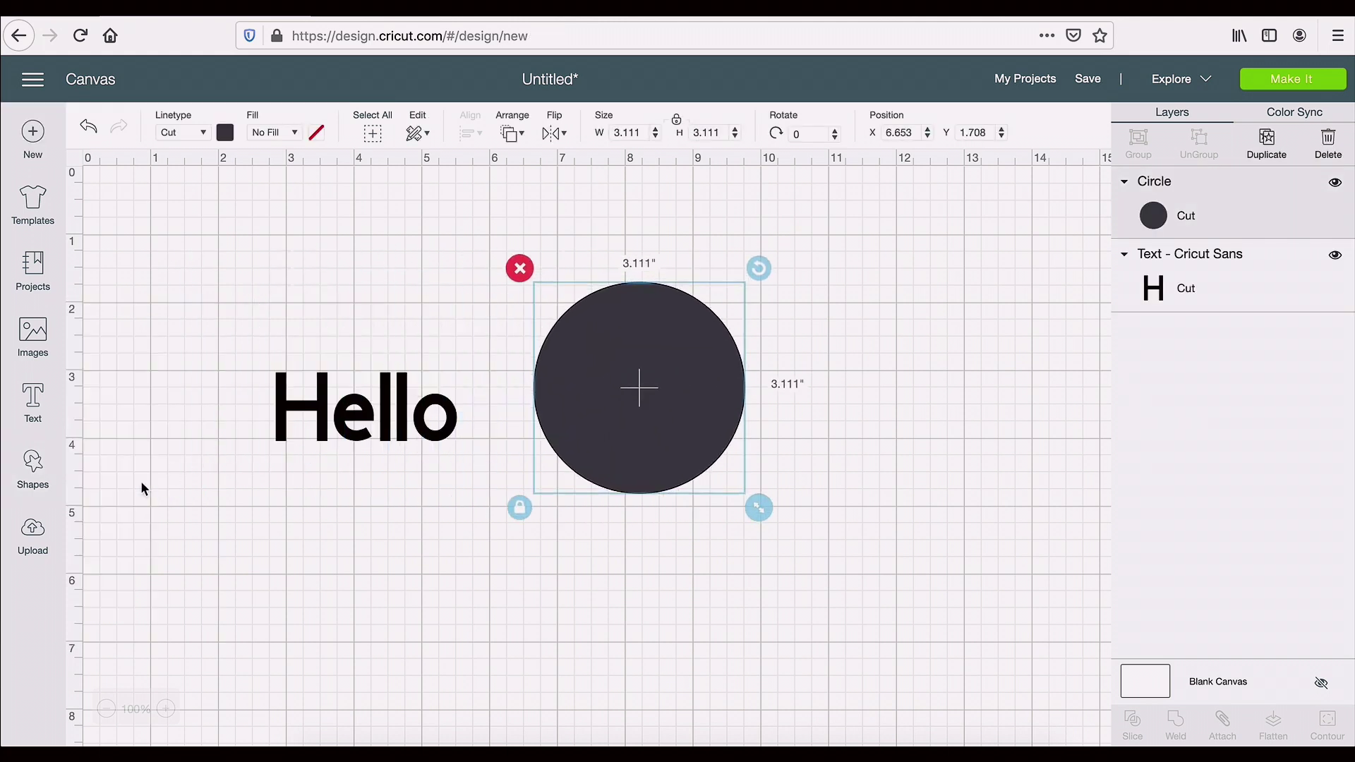
View the image and pattern upload options and return to the canvas without uploading anything
{"action": "left_click", "coordinate": [43, 549]}
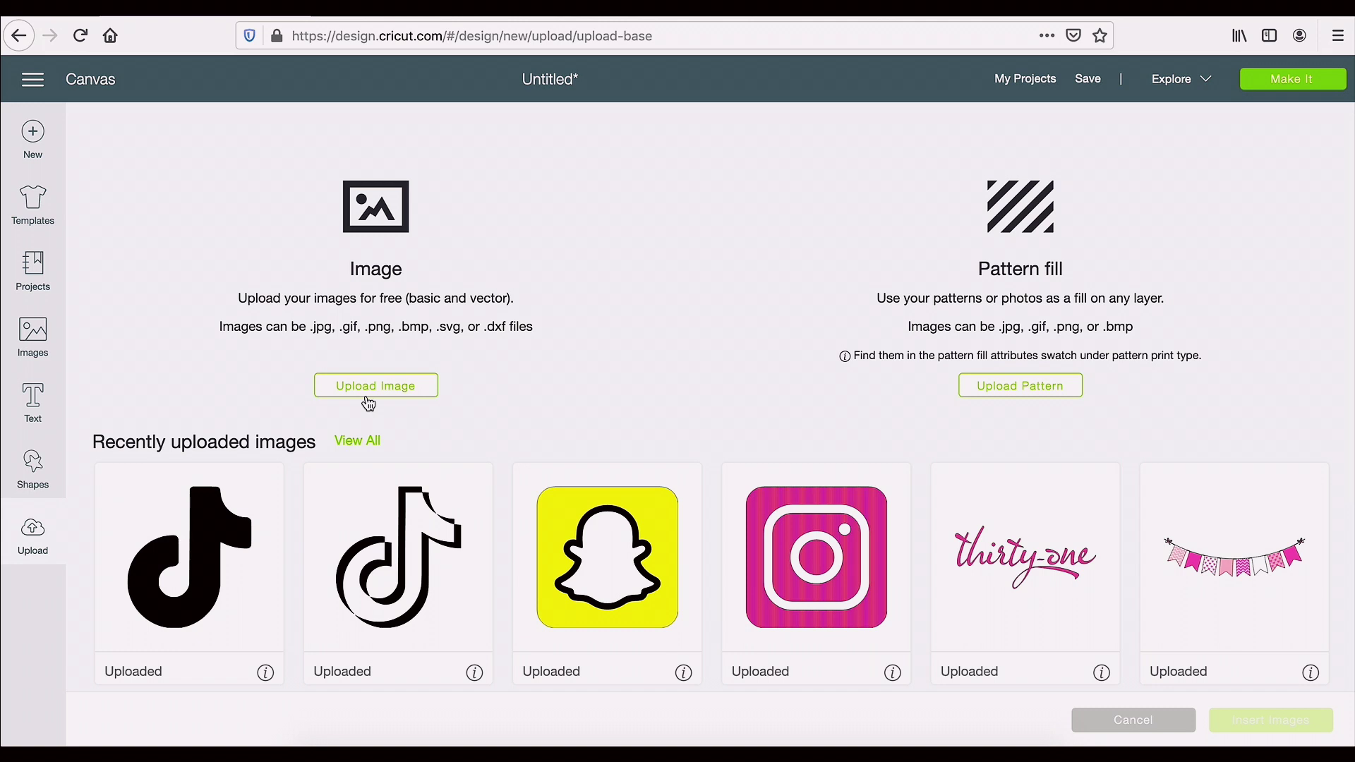
{"action": "left_click", "coordinate": [1102, 720]}
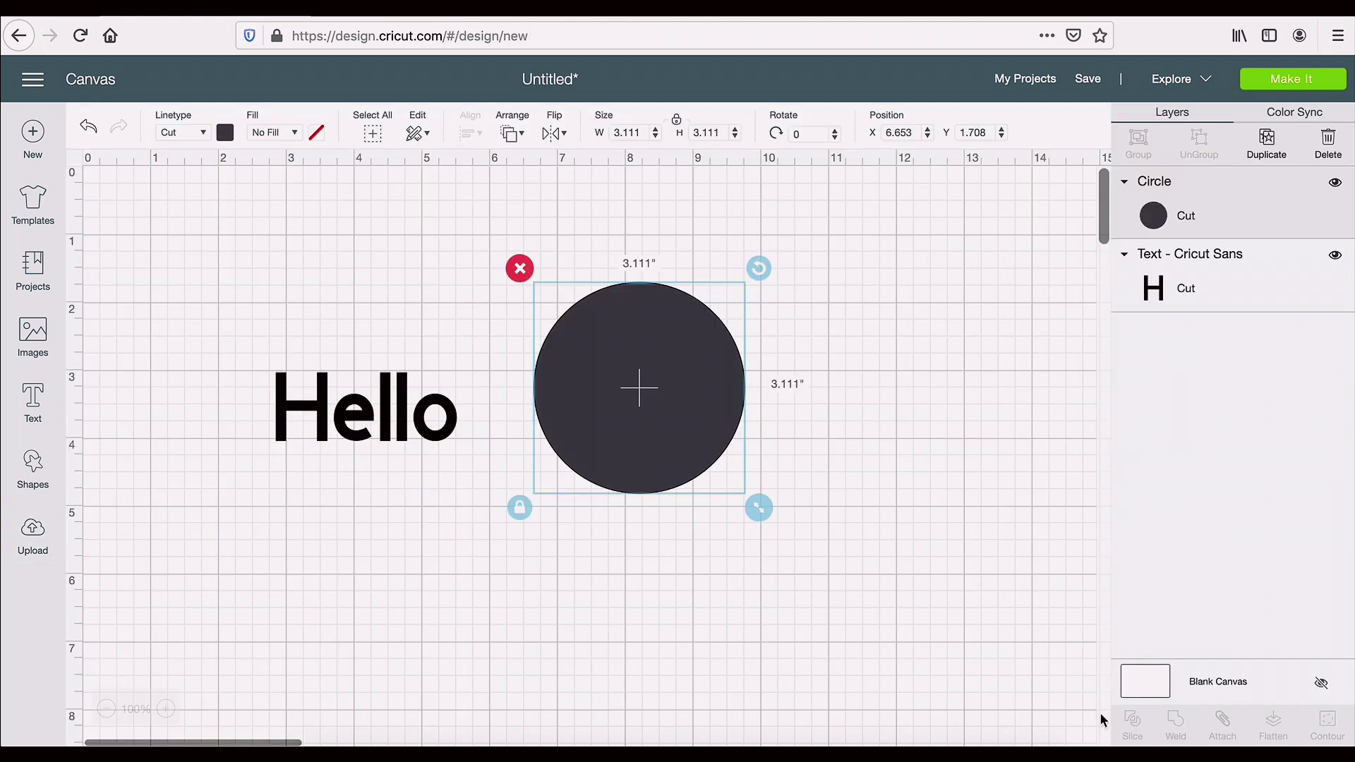
Move the circle closer to the text, to about X 5.92, Y 1.40, and change its material color to red
{"action": "left_click_drag", "start_coordinate": [676, 372], "coordinate": [625, 351]}
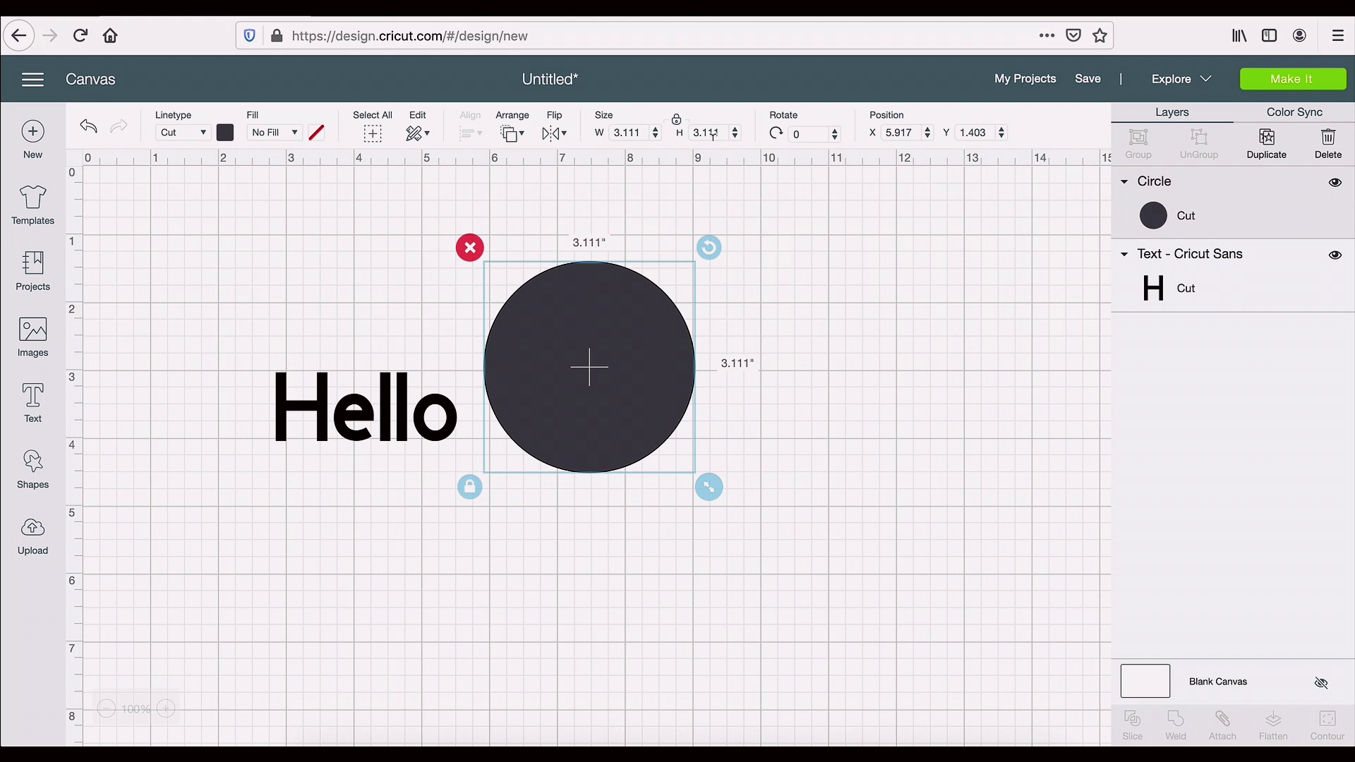
{"action": "left_click", "coordinate": [201, 135]}
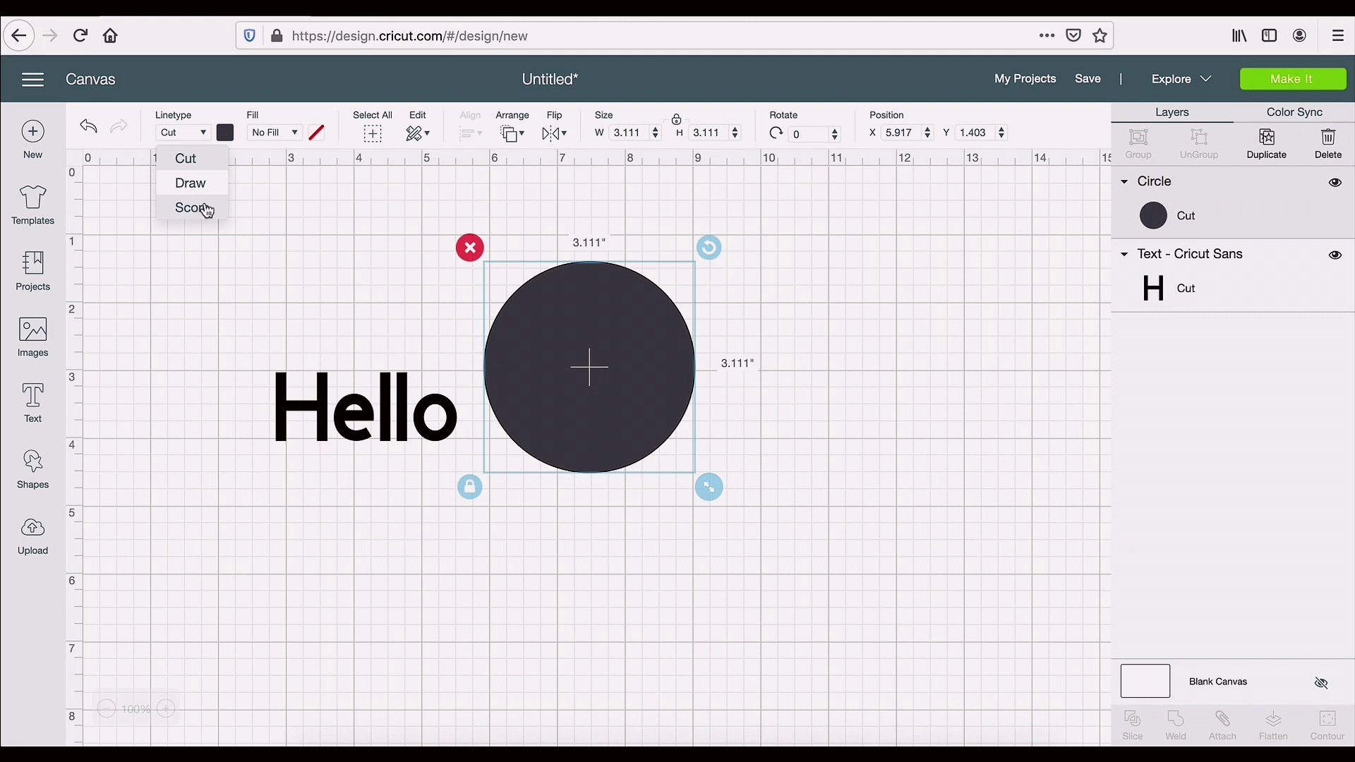
{"action": "left_click", "coordinate": [226, 133]}
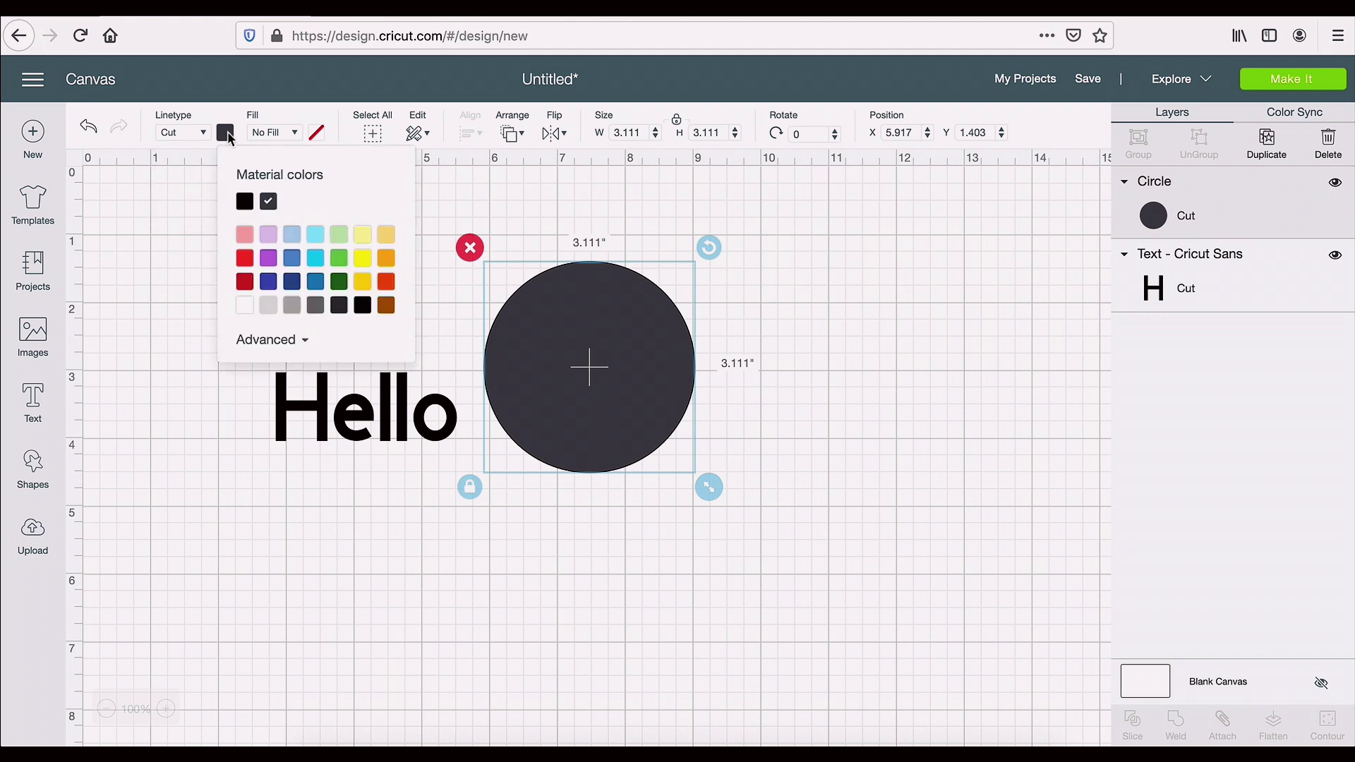
{"action": "left_click", "coordinate": [248, 261]}
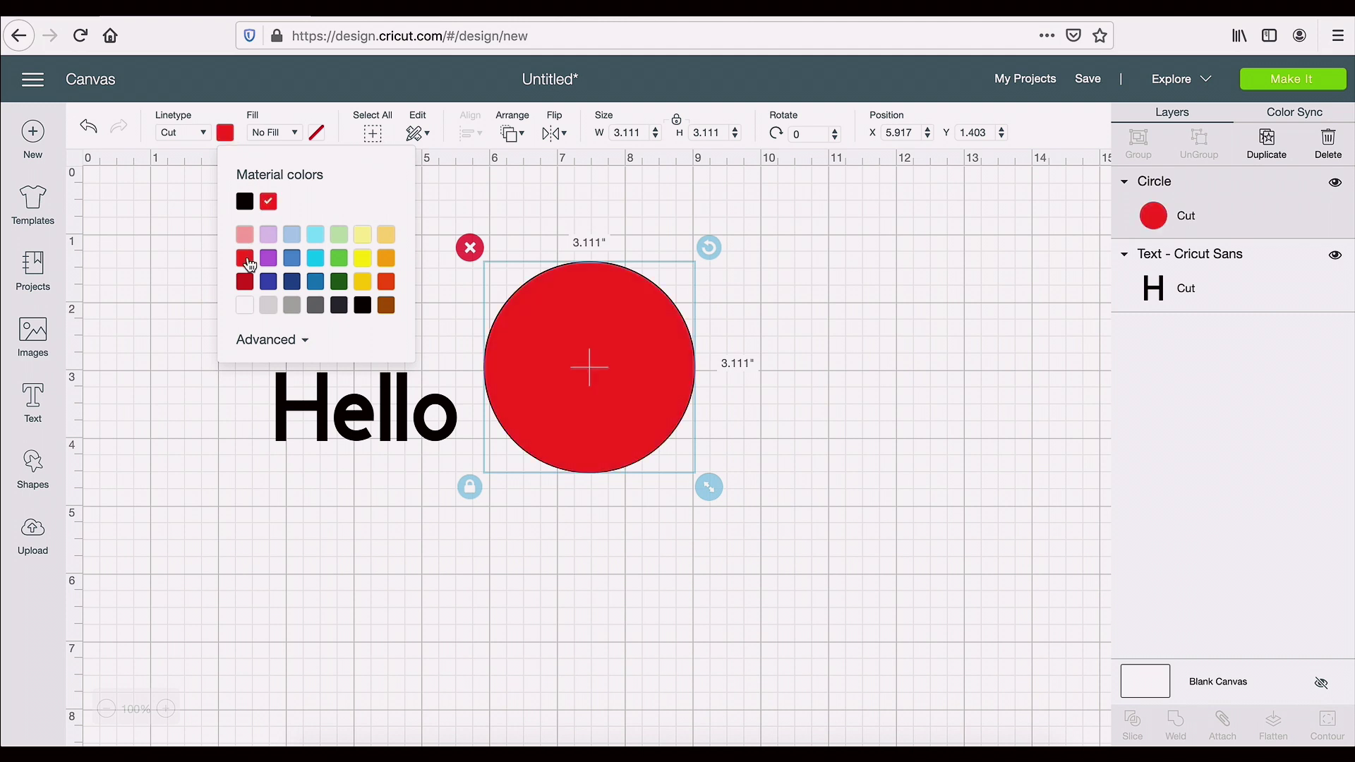
Set the circle's fill to Print and clear the selection on the canvas
{"action": "left_click", "coordinate": [296, 133]}
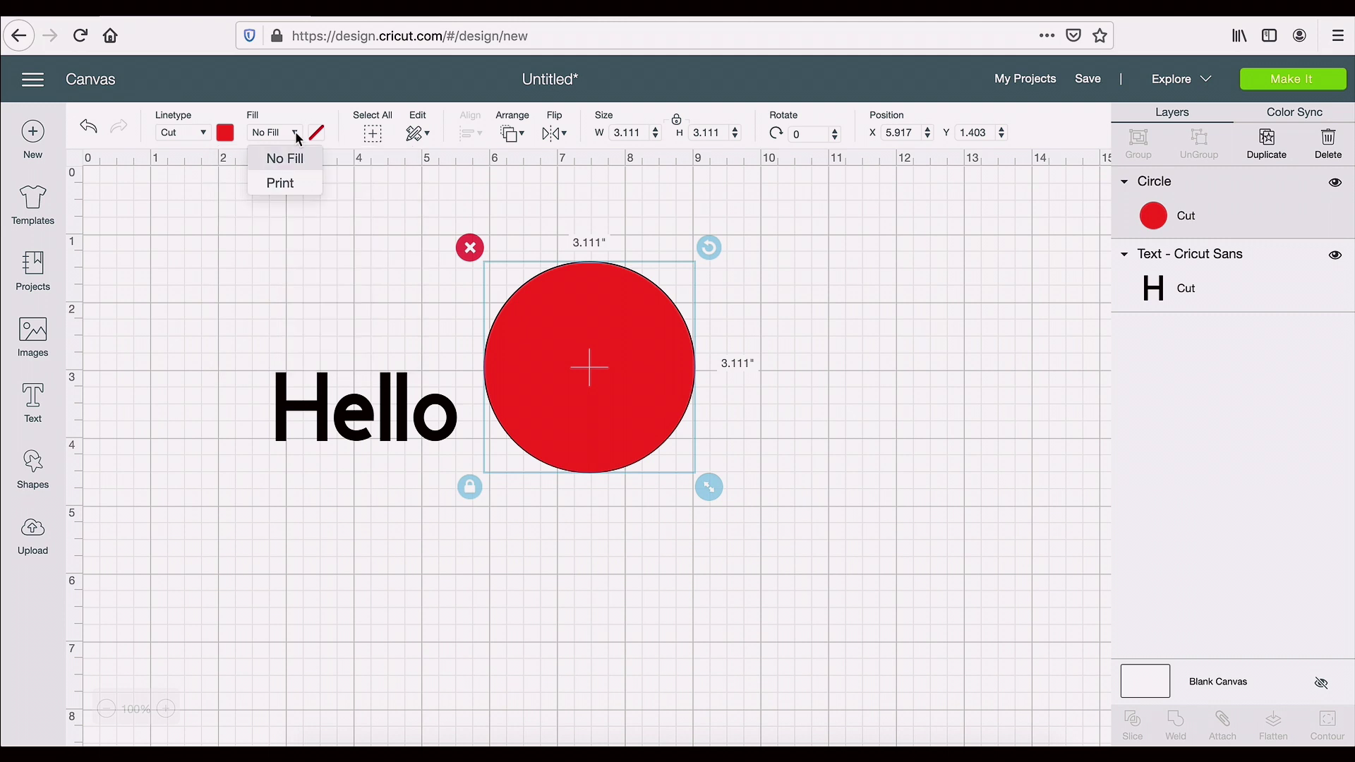
{"action": "left_click", "coordinate": [294, 180]}
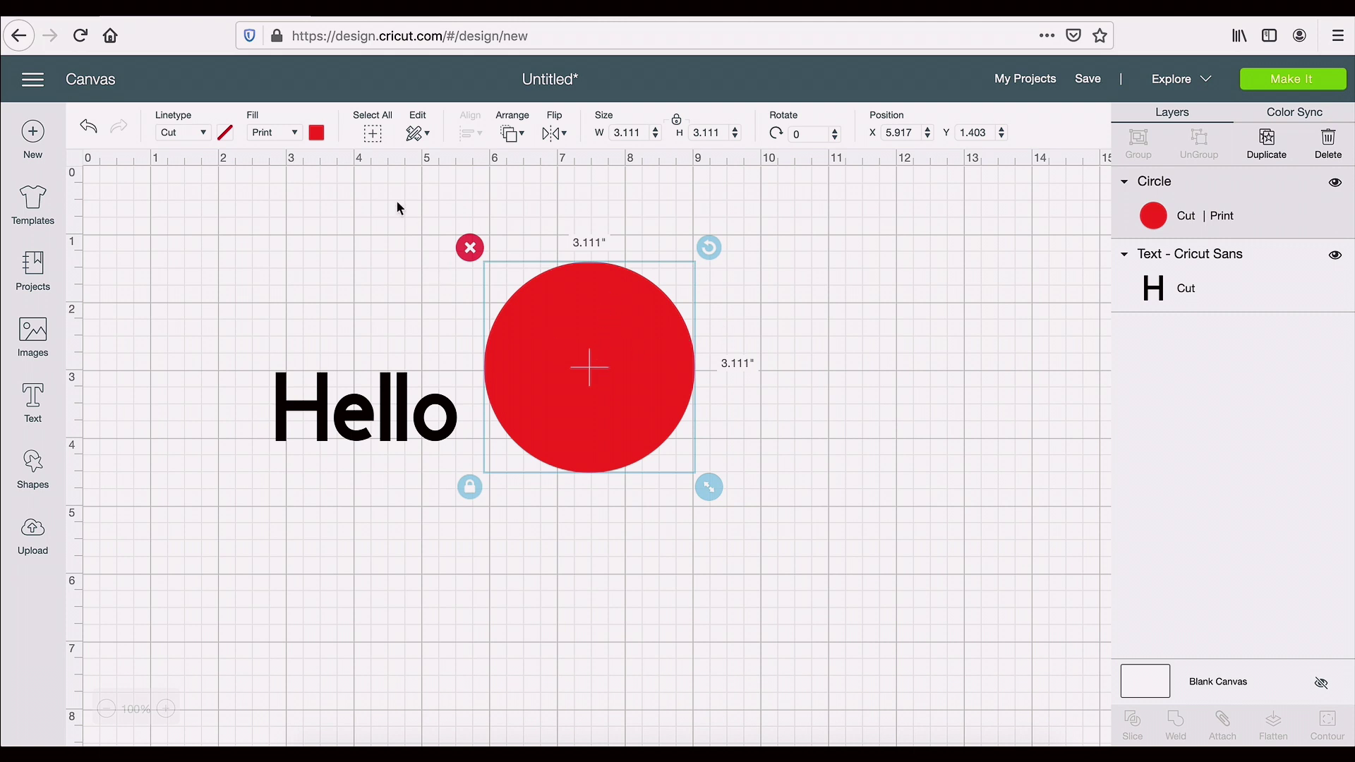
{"action": "left_click", "coordinate": [376, 144]}
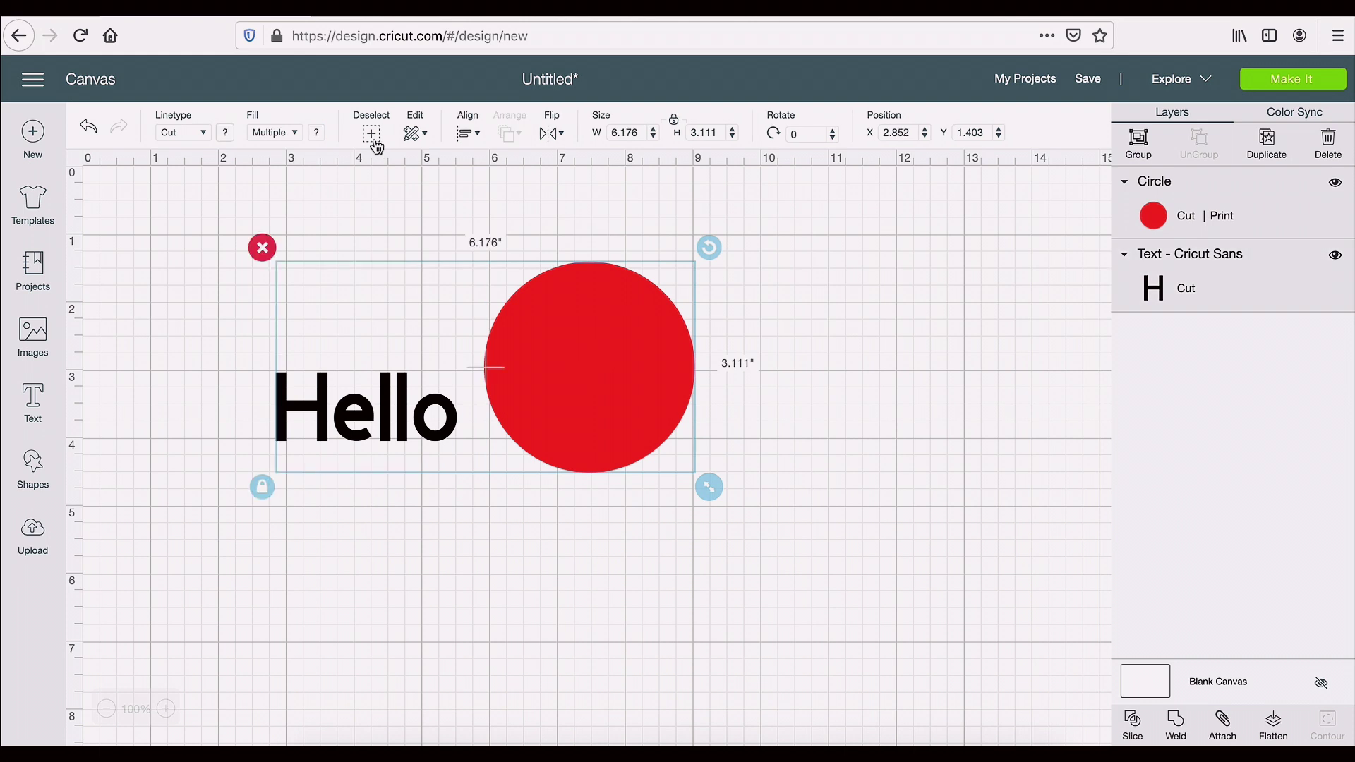
{"action": "left_click", "coordinate": [376, 144]}
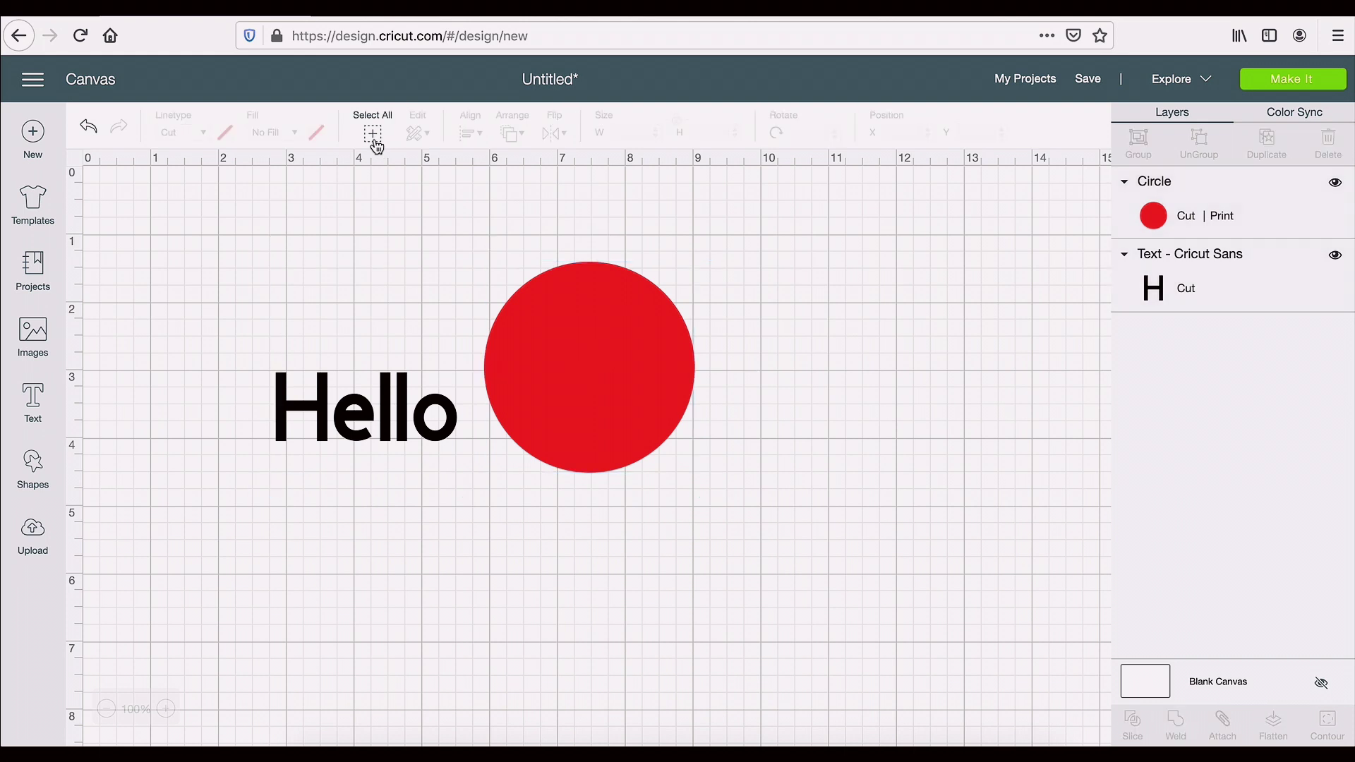
Move the "Hello" text to about X 5.02, Y 3.10 so that it partly overlaps the red circle
{"action": "left_click", "coordinate": [407, 411]}
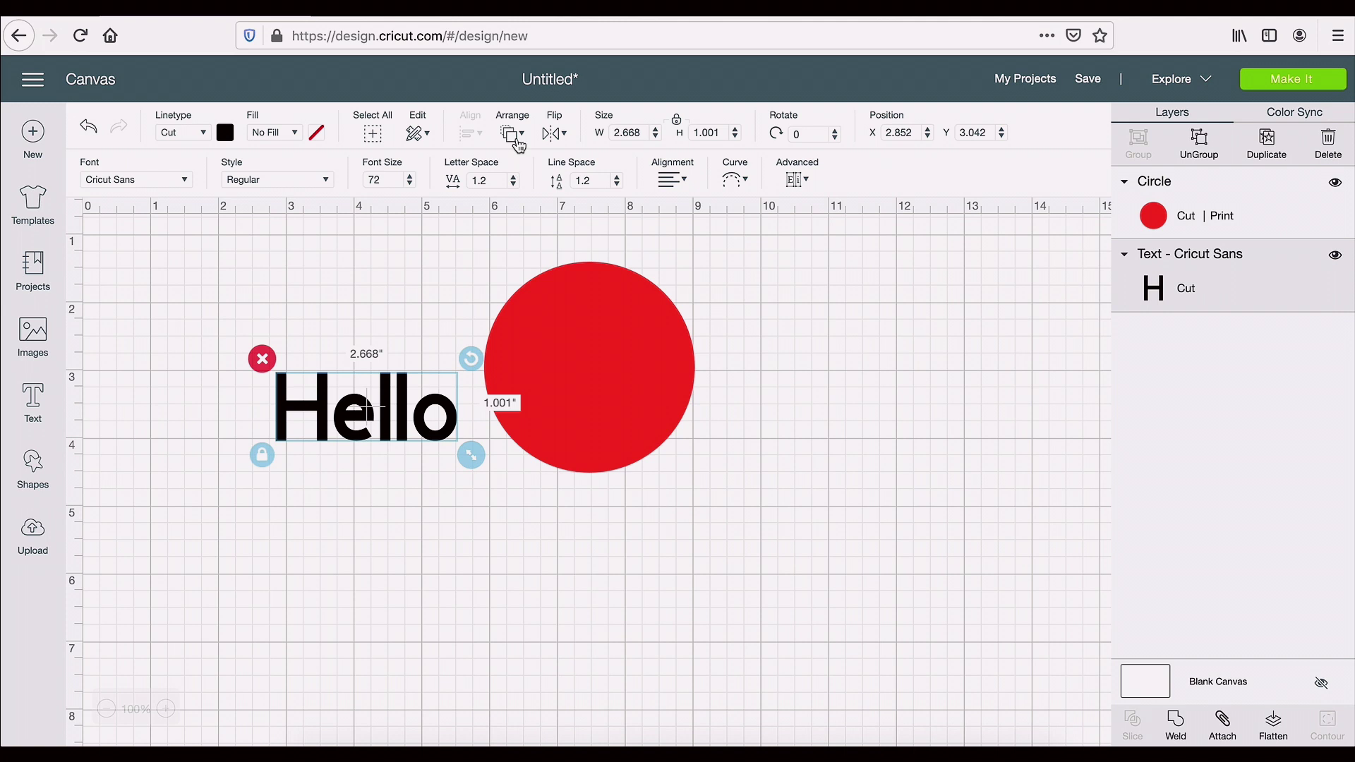
{"action": "left_click", "coordinate": [438, 401]}
{"action": "left_click", "coordinate": [424, 404]}
{"action": "left_click", "coordinate": [424, 405]}
{"action": "left_click_drag", "start_coordinate": [348, 431], "coordinate": [494, 434]}
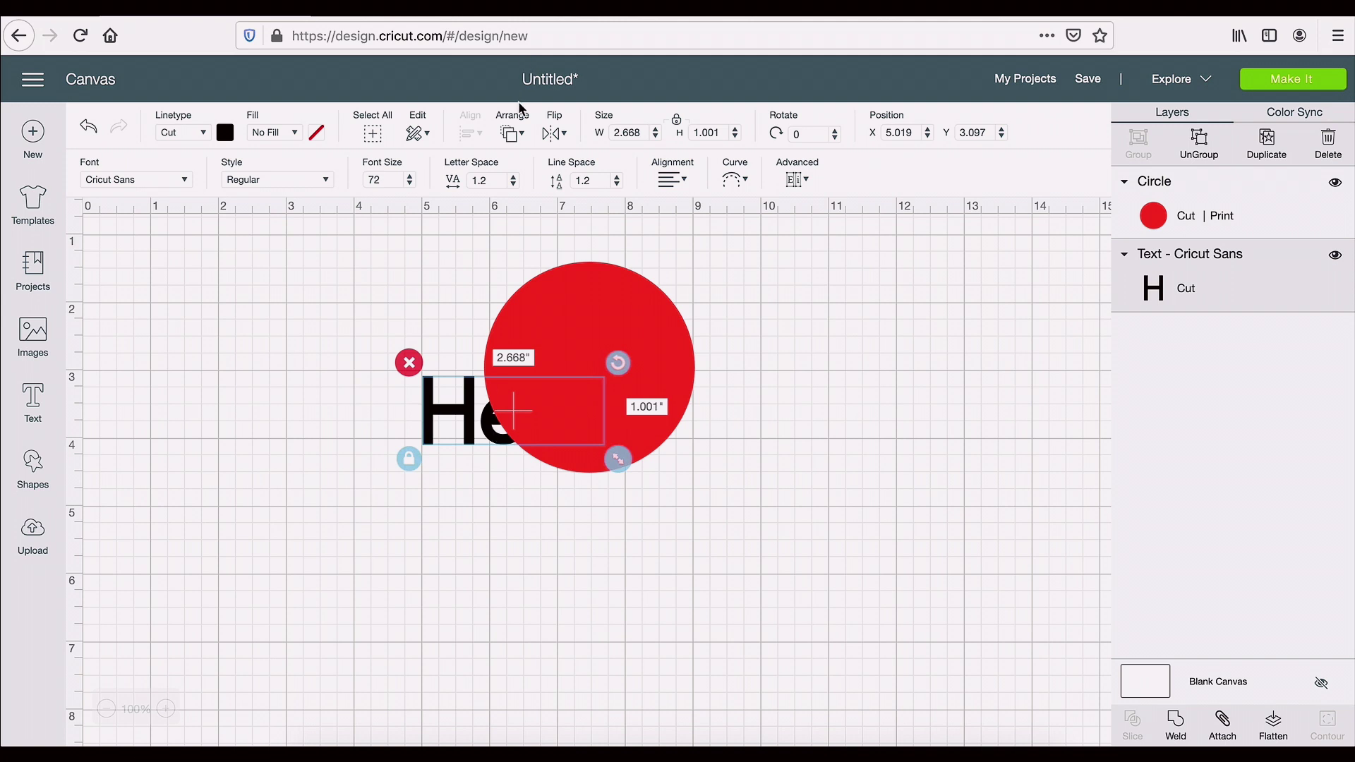
Bring the "Hello" text to the front so that it lies over the red circle
{"action": "left_click", "coordinate": [514, 134]}
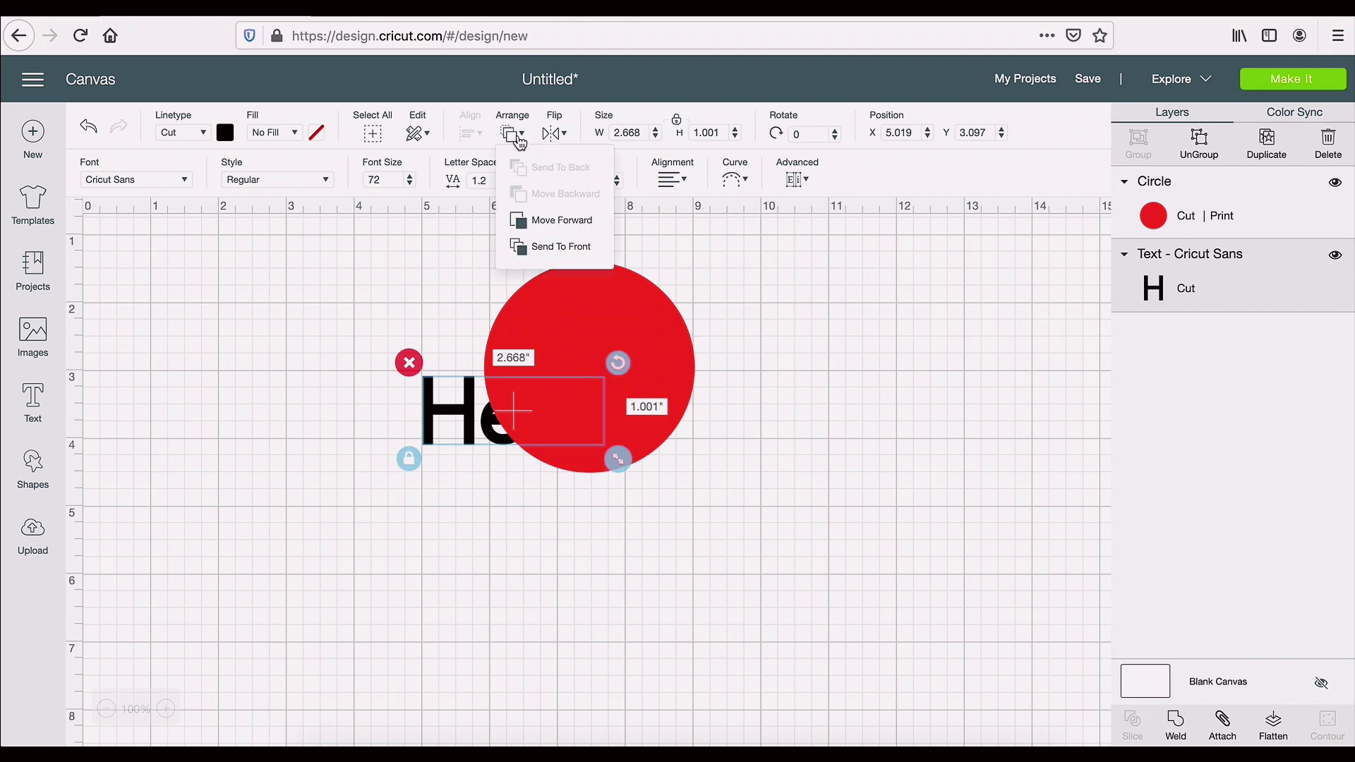
{"action": "left_click", "coordinate": [535, 247]}
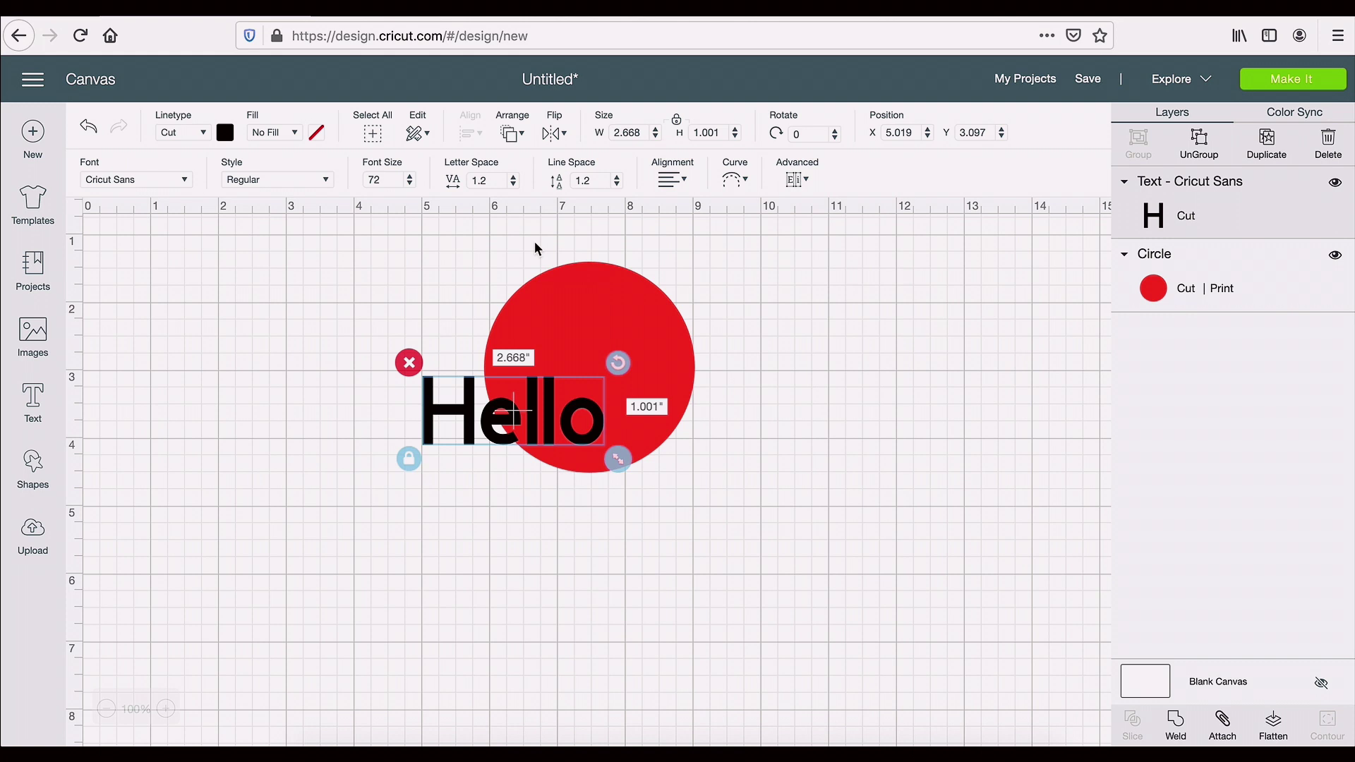
Flip the "Hello" text horizontally and vertically, and move it off the circle to about X 2.95, Y 3.08
{"action": "left_click", "coordinate": [553, 134]}
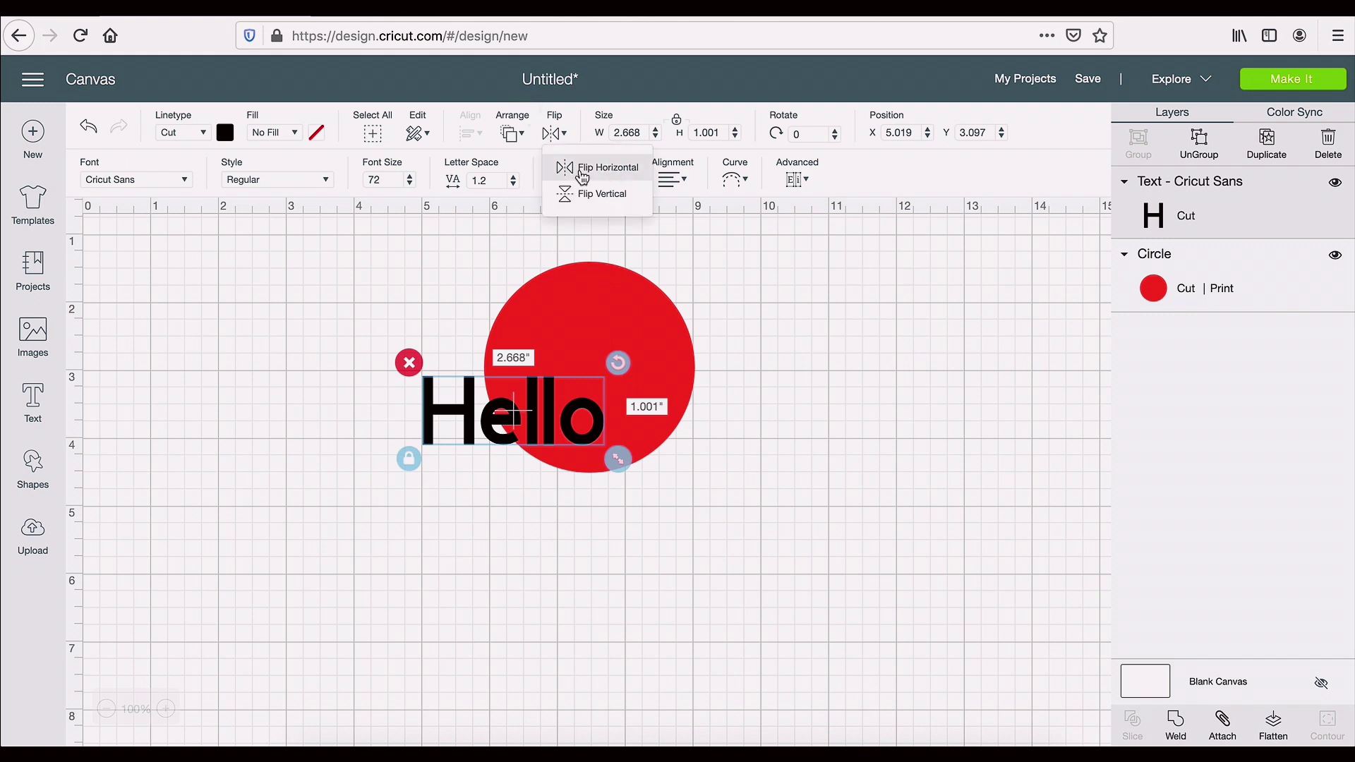
{"action": "left_click", "coordinate": [583, 170]}
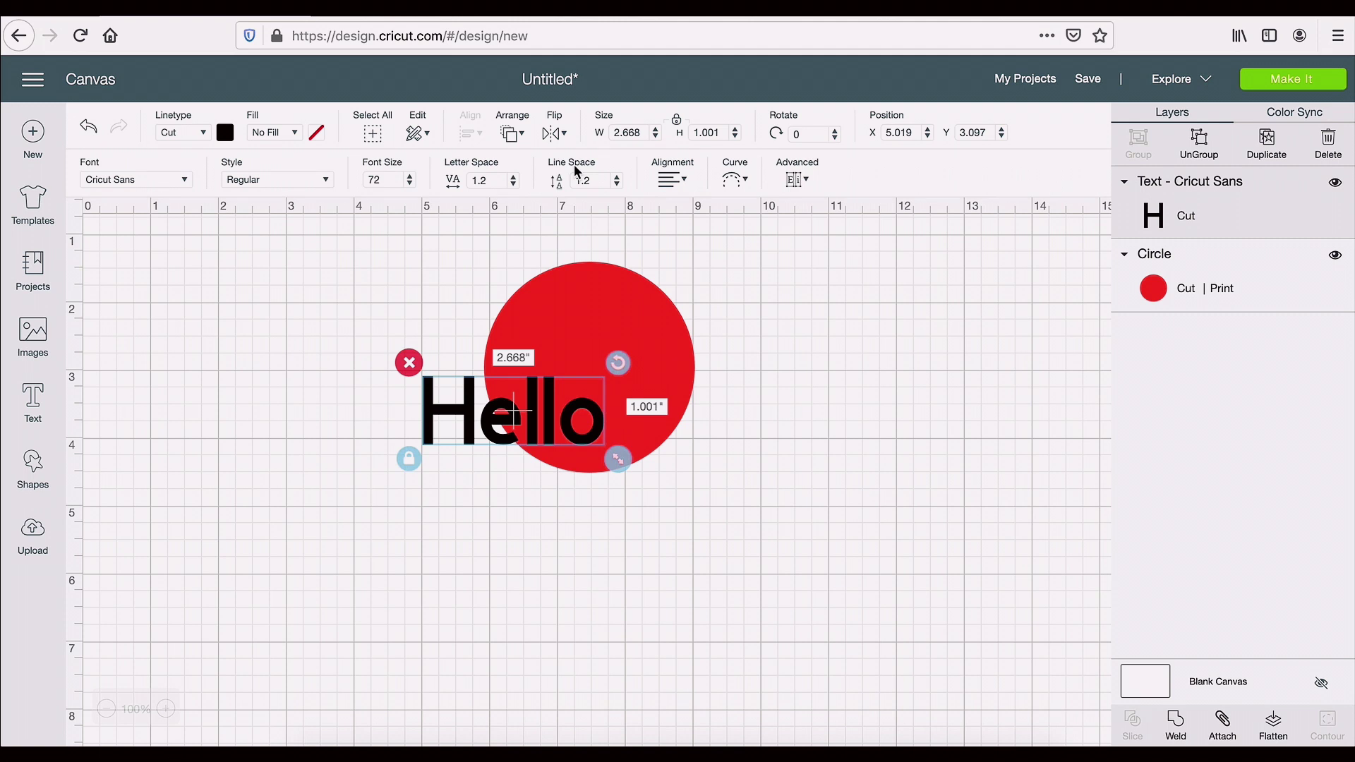
{"action": "left_click", "coordinate": [553, 134]}
{"action": "left_click", "coordinate": [562, 196]}
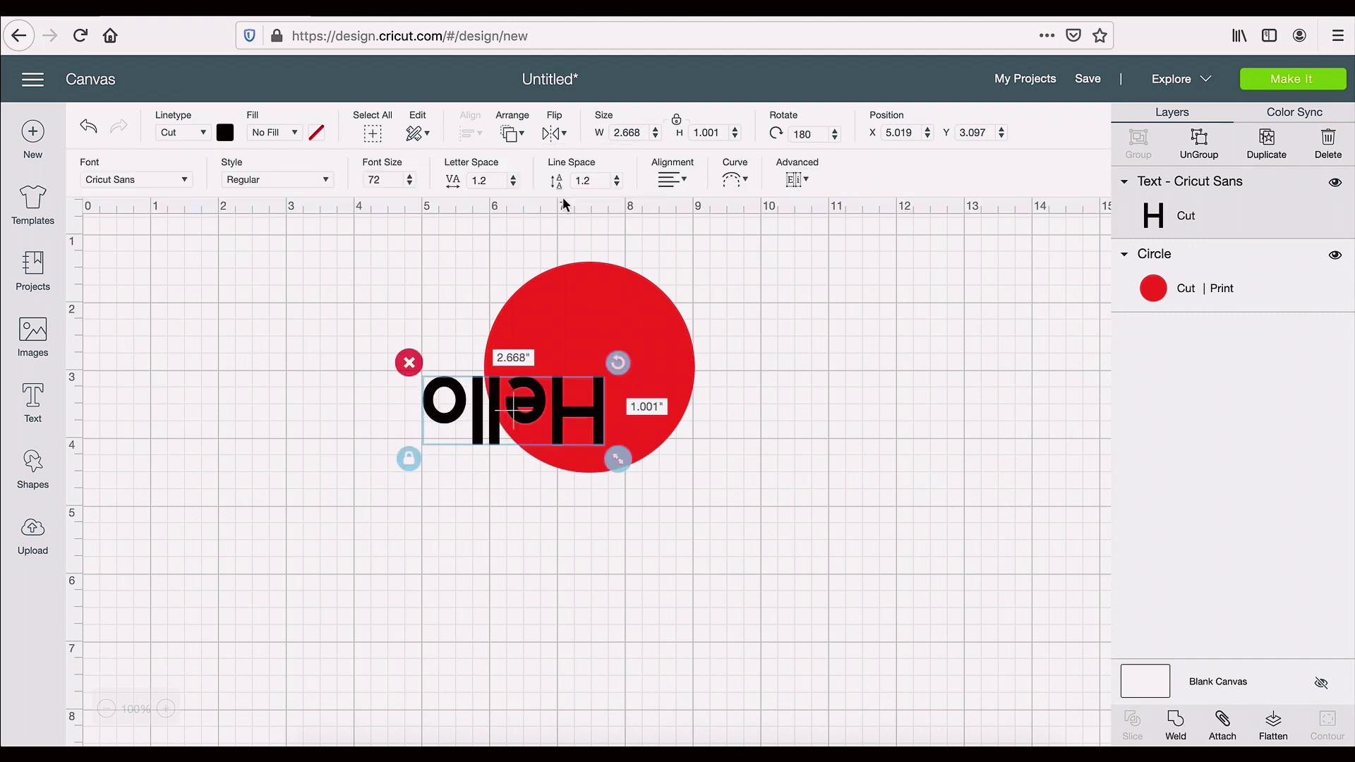
{"action": "left_click_drag", "start_coordinate": [507, 388], "coordinate": [365, 390]}
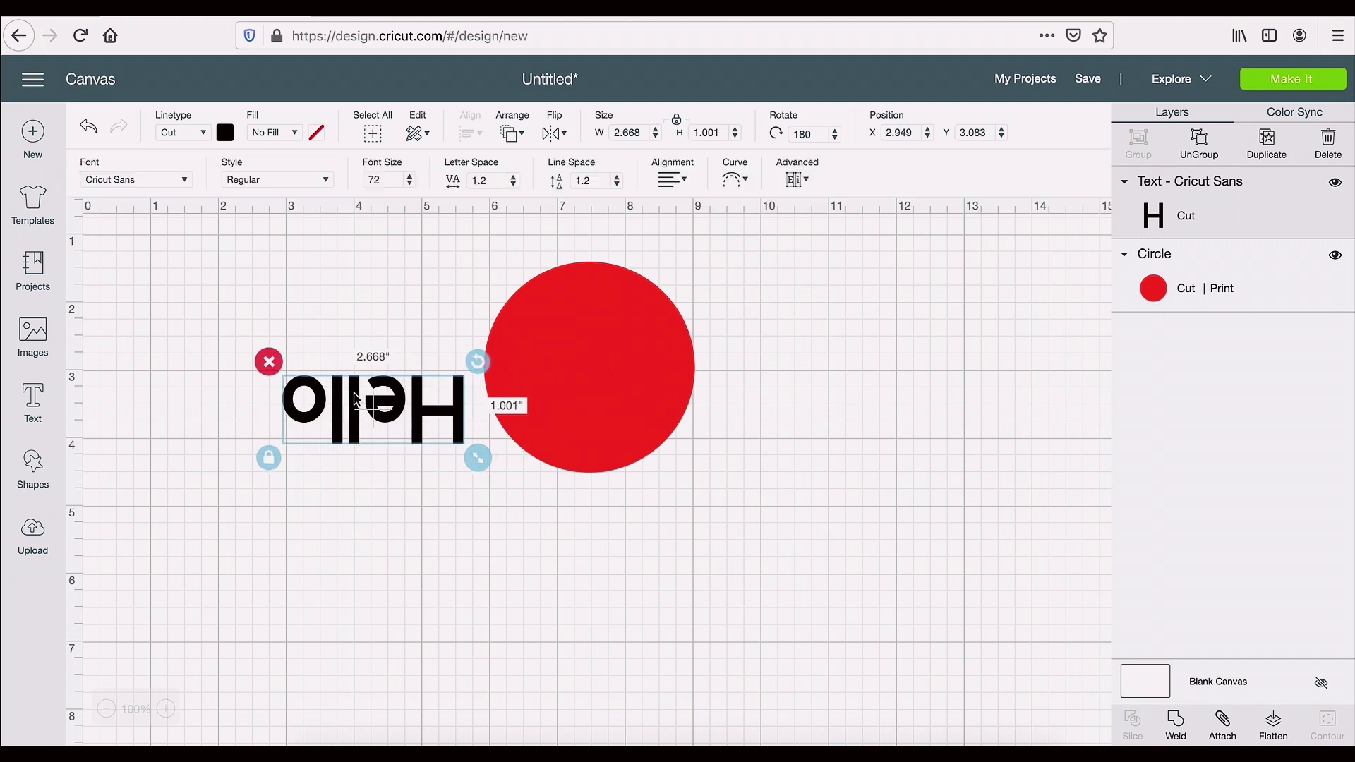
Undo the last move and both flips of the "Hello" text
{"action": "left_click", "coordinate": [88, 129]}
{"action": "left_click", "coordinate": [89, 129]}
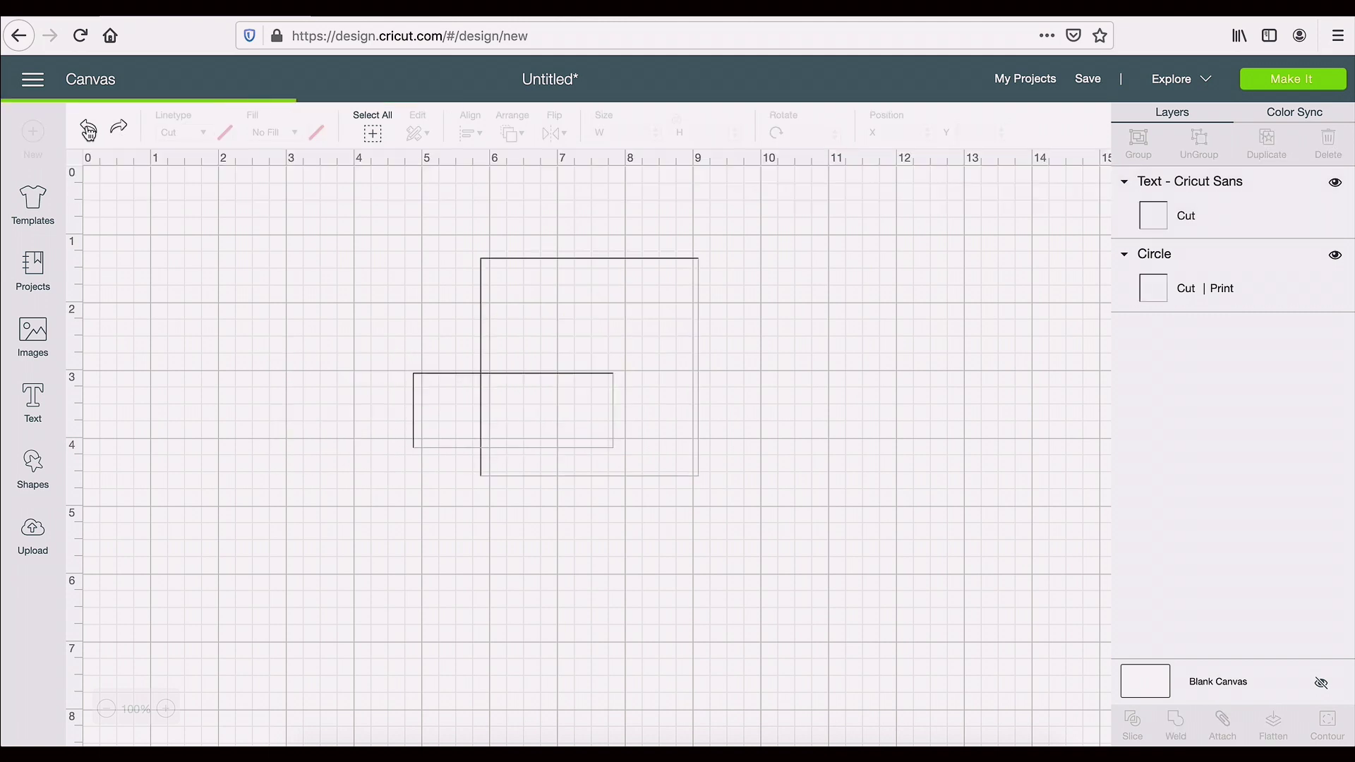
{"action": "left_click", "coordinate": [89, 129]}
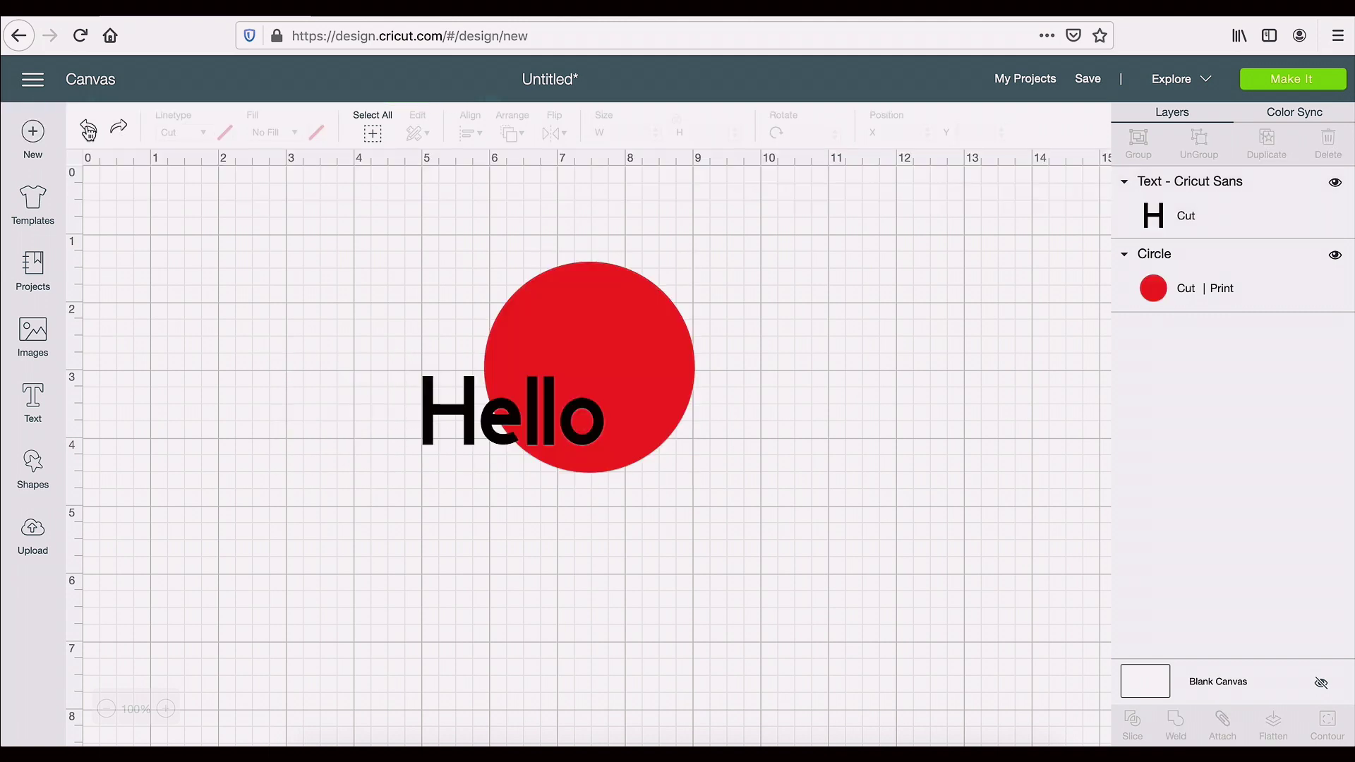
Move the "Hello" text to about X 3.27, Y 3, unlock its proportions, and stretch it to about 4.67 by 2.00 inches
{"action": "left_click", "coordinate": [432, 413]}
{"action": "left_click_drag", "start_coordinate": [432, 413], "coordinate": [314, 411]}
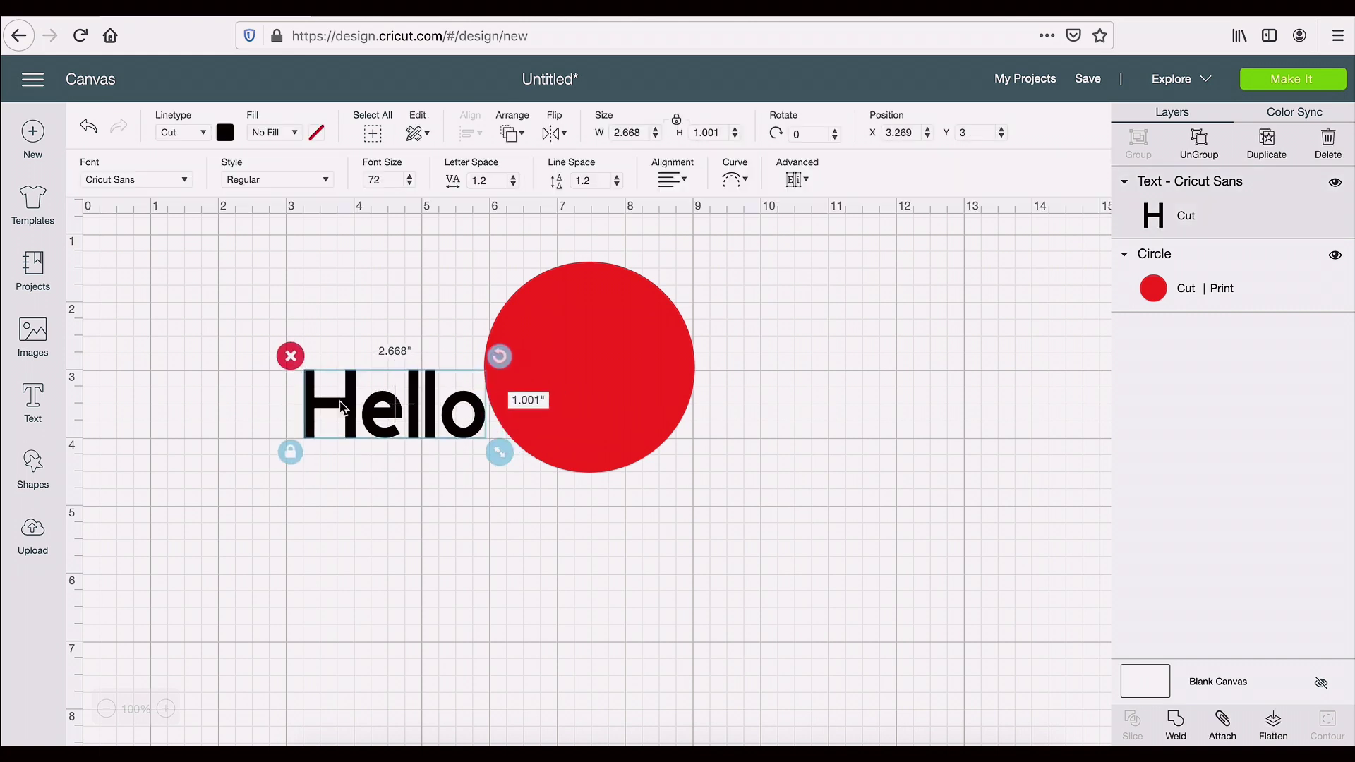
{"action": "left_click", "coordinate": [678, 126]}
{"action": "left_click_drag", "start_coordinate": [498, 459], "coordinate": [636, 529]}
{"action": "left_click", "coordinate": [590, 565]}
{"action": "left_click", "coordinate": [578, 443]}
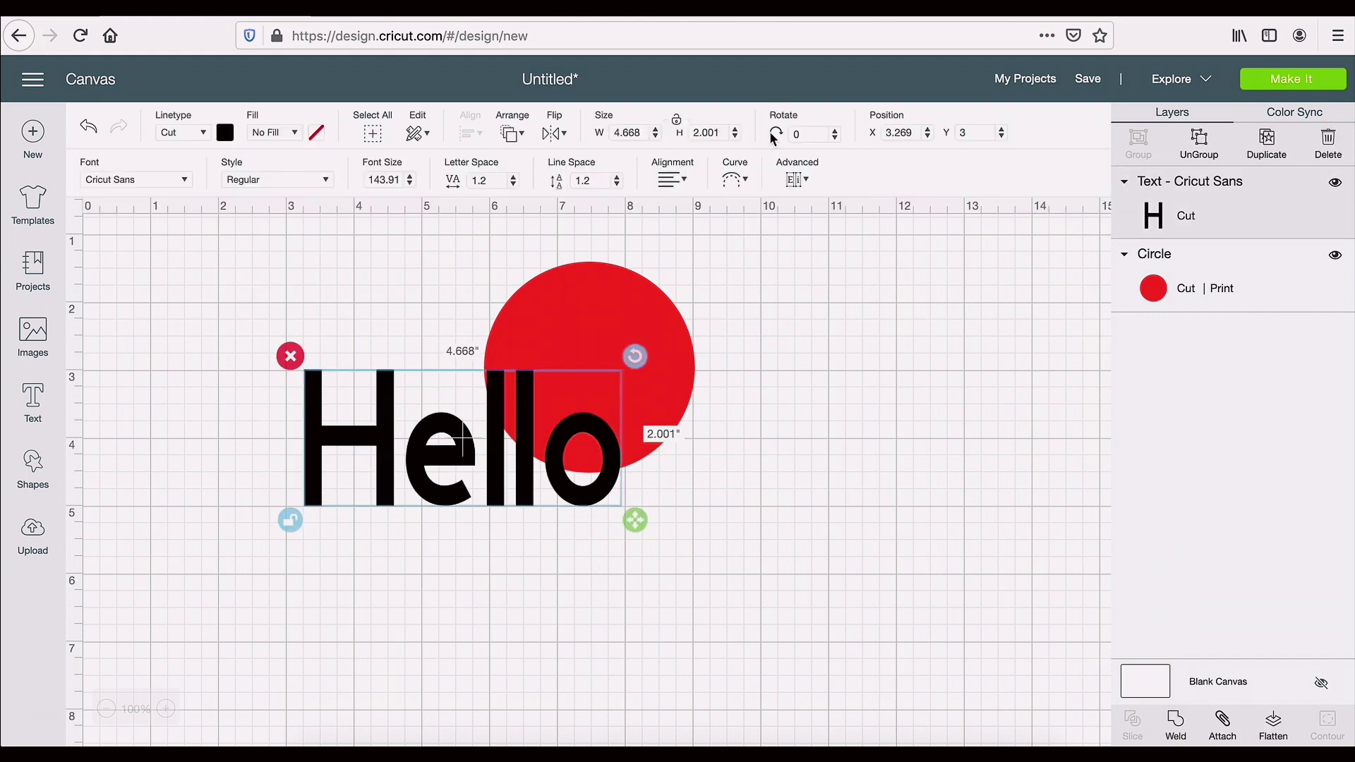
Rotate the "Hello" text to 4 degrees, and turn it back freehand to about 1 degree
{"action": "left_click", "coordinate": [836, 136]}
{"action": "left_click", "coordinate": [836, 136]}
{"action": "left_click", "coordinate": [836, 136]}
{"action": "left_click", "coordinate": [836, 135]}
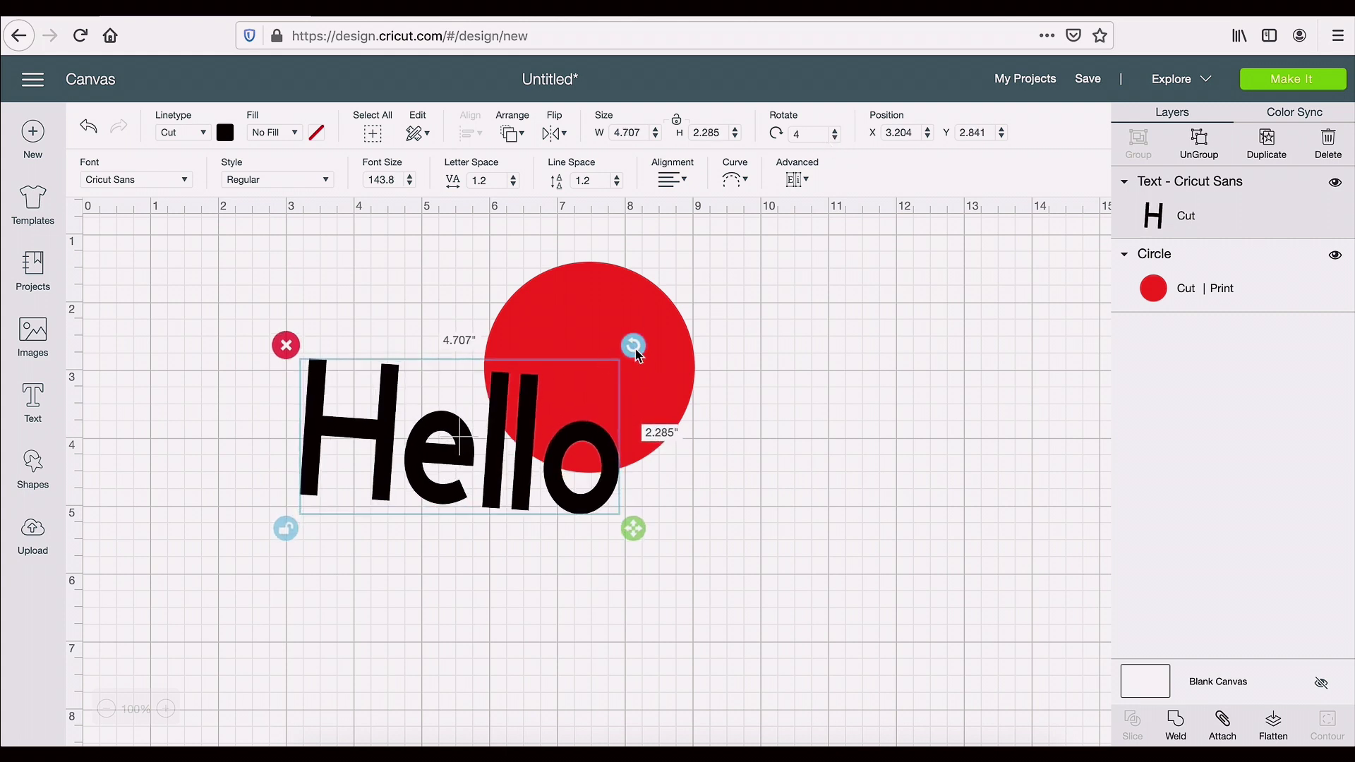
{"action": "left_click_drag", "start_coordinate": [635, 353], "coordinate": [554, 375]}
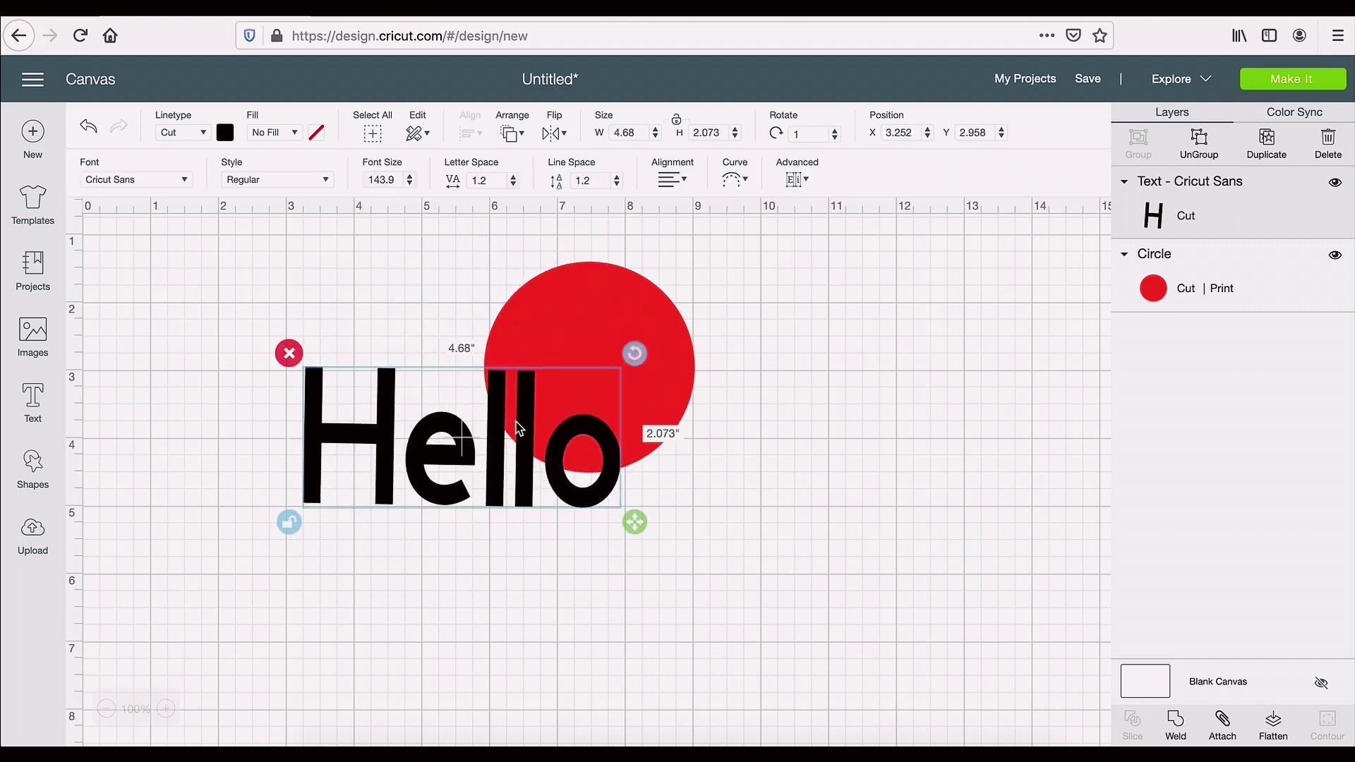
Try out different curve amounts on the "Hello" text and leave it slightly curved
{"action": "left_click", "coordinate": [734, 181]}
{"action": "left_click_drag", "start_coordinate": [691, 245], "coordinate": [760, 259]}
{"action": "left_click_drag", "start_coordinate": [775, 259], "coordinate": [713, 256]}
Move the curved "Hello" text below the red circle and ungroup it to letters
{"action": "left_click", "coordinate": [793, 181]}
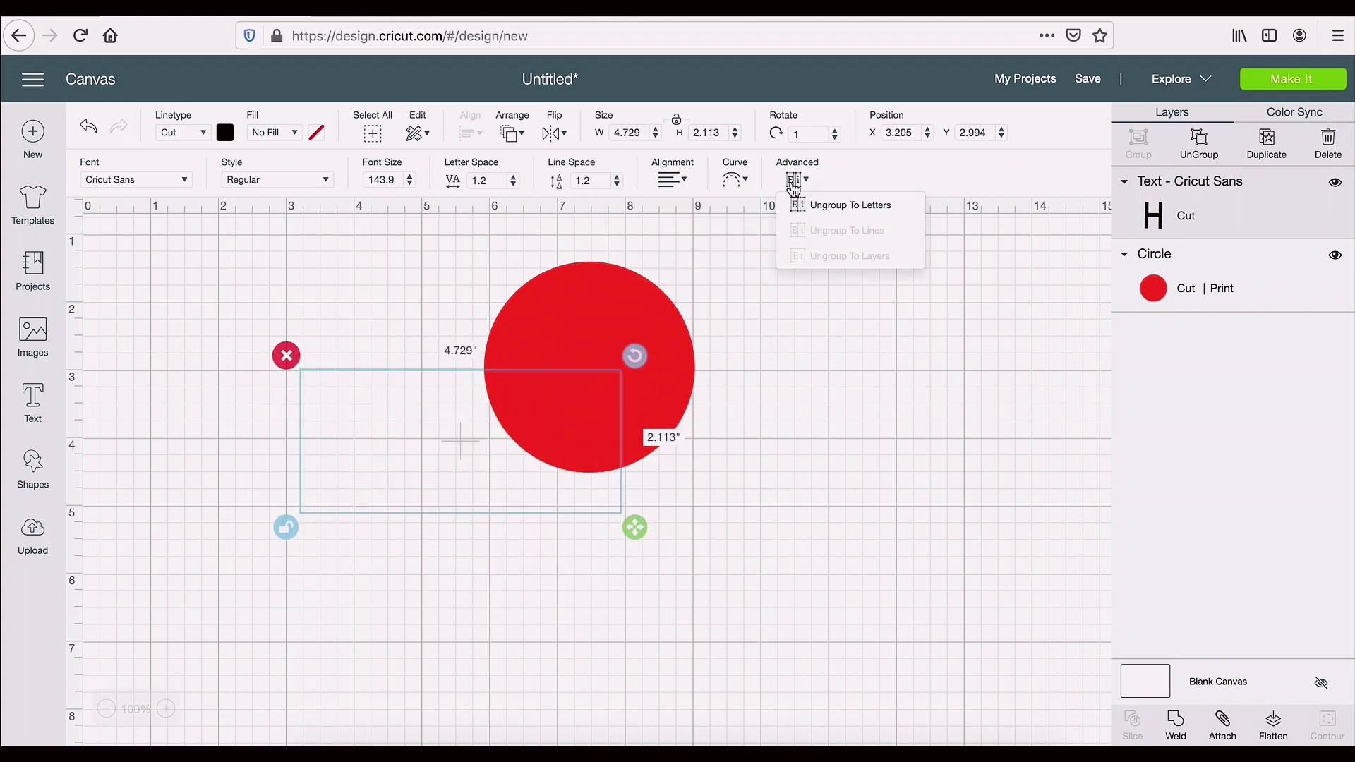
{"action": "left_click_drag", "start_coordinate": [464, 442], "coordinate": [468, 554]}
{"action": "left_click", "coordinate": [793, 180]}
{"action": "left_click", "coordinate": [798, 202]}
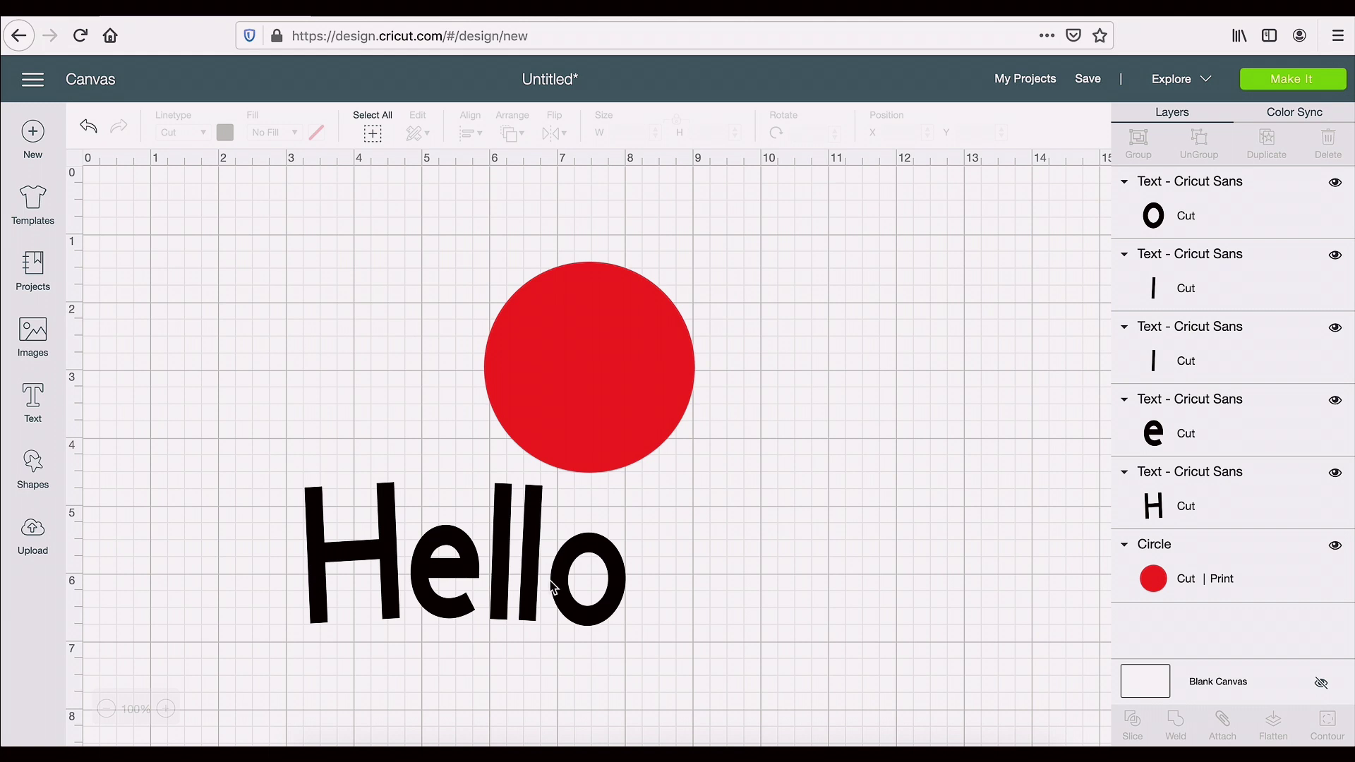
Spread the separated letters of "Hello" apart, placing the "o" at about X 8.00, Y 5.40 and shifting the "H" slightly outward
{"action": "left_click", "coordinate": [561, 586]}
{"action": "left_click_drag", "start_coordinate": [603, 585], "coordinate": [678, 585]}
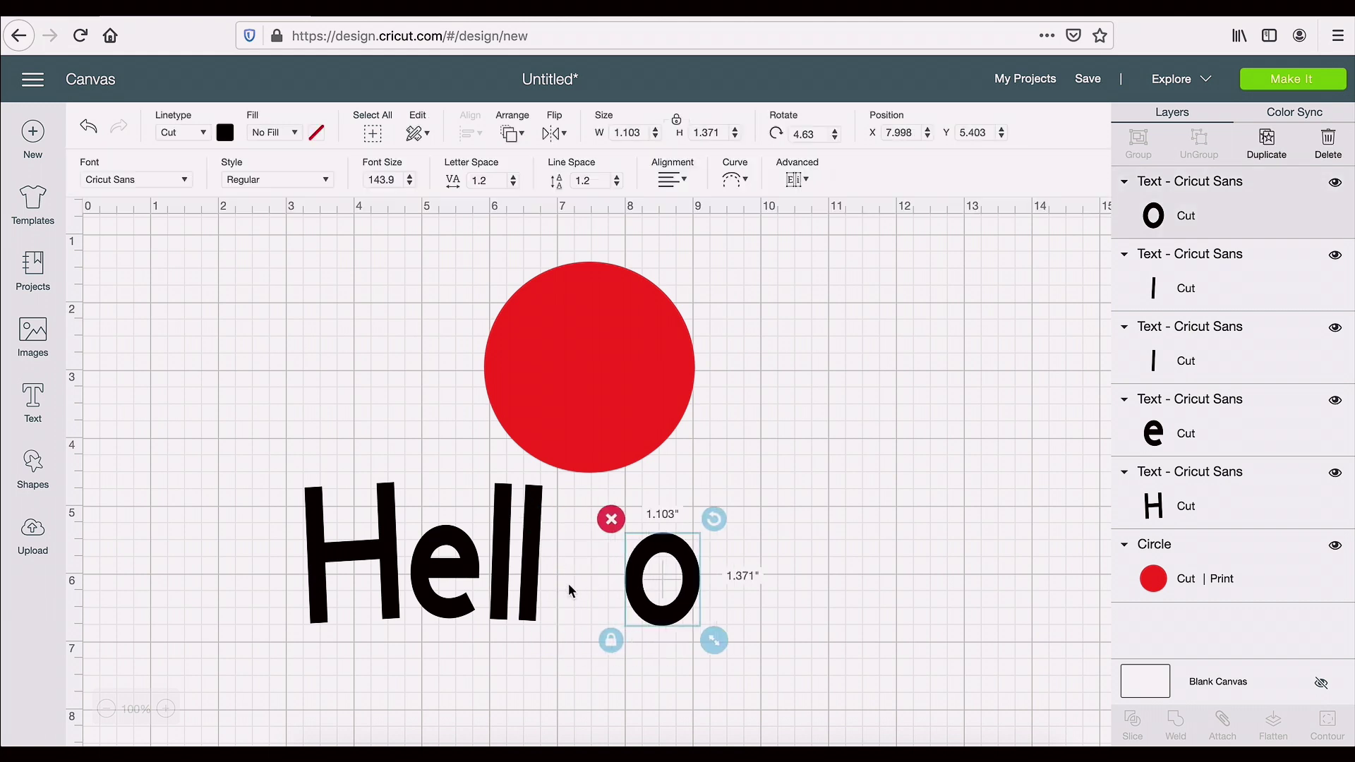
{"action": "left_click_drag", "start_coordinate": [536, 582], "coordinate": [459, 573]}
{"action": "left_click", "coordinate": [382, 559]}
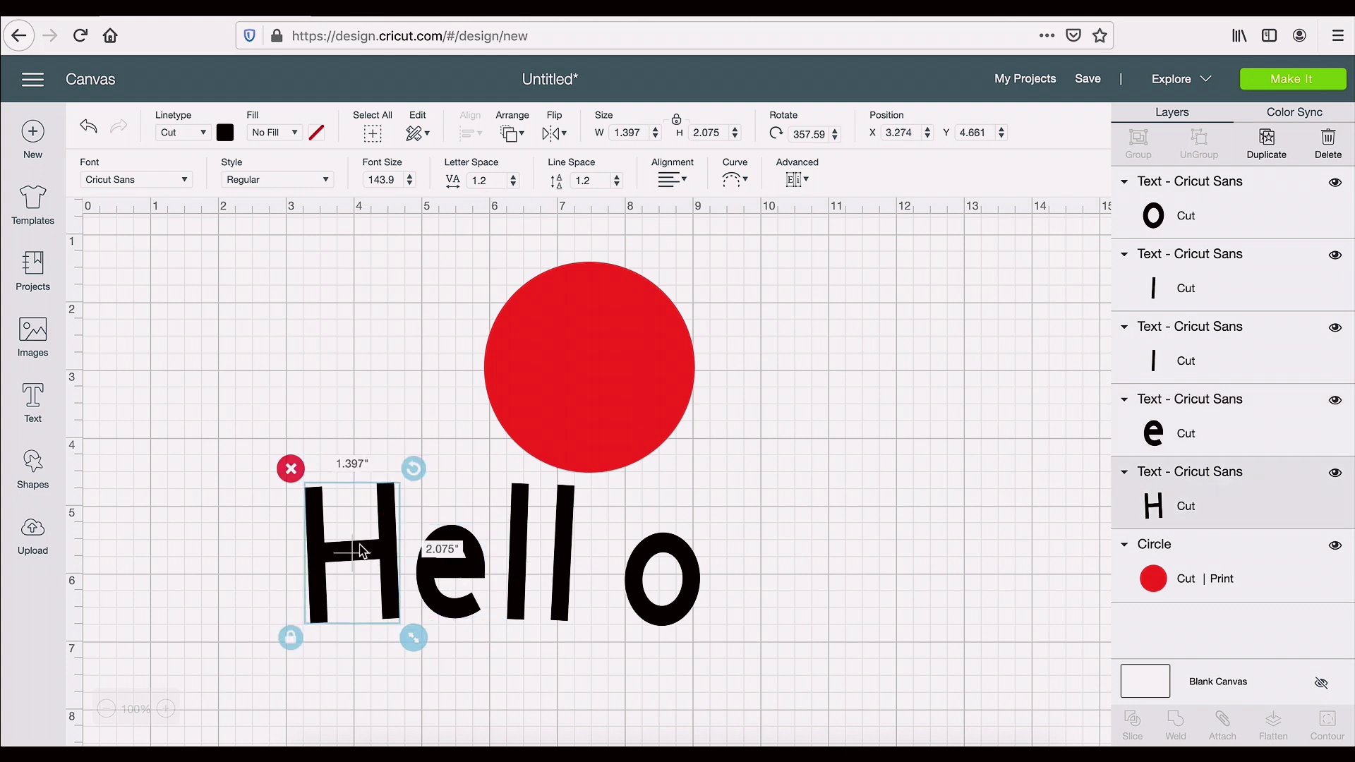
{"action": "left_click_drag", "start_coordinate": [360, 552], "coordinate": [341, 545]}
Add a new text object reading "Hello" and place it above the separate letters at about X 1.80, Y 2.26
{"action": "left_click", "coordinate": [31, 402]}
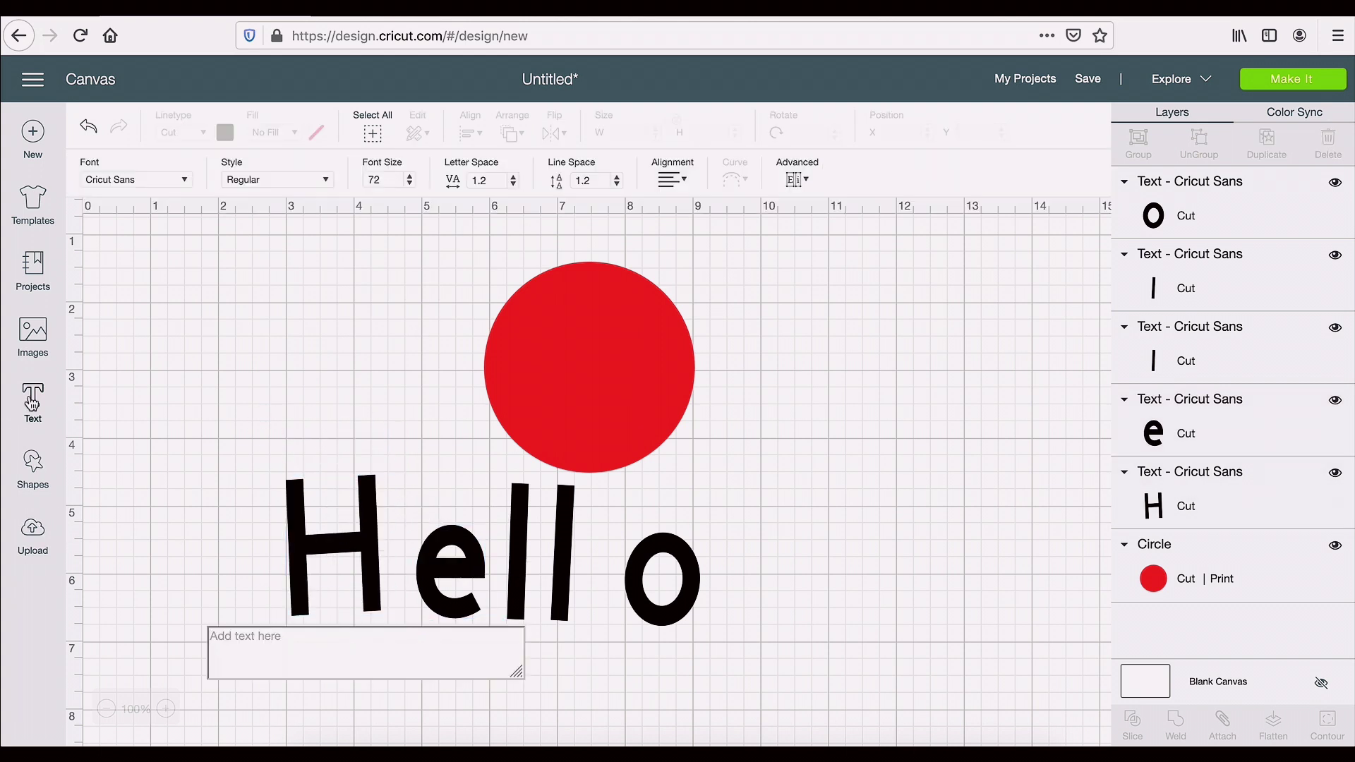
{"action": "type", "text": "Hello"}
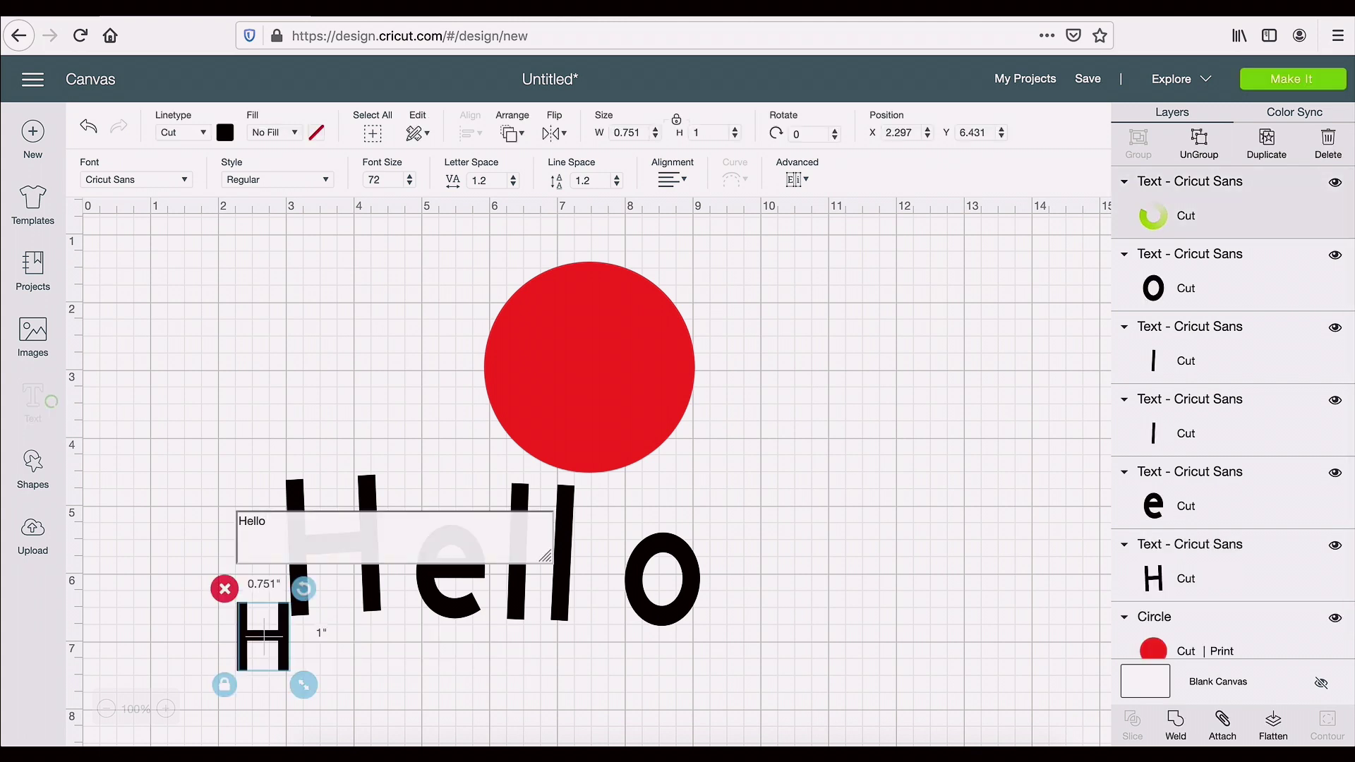
{"action": "left_click_drag", "start_coordinate": [282, 639], "coordinate": [244, 343]}
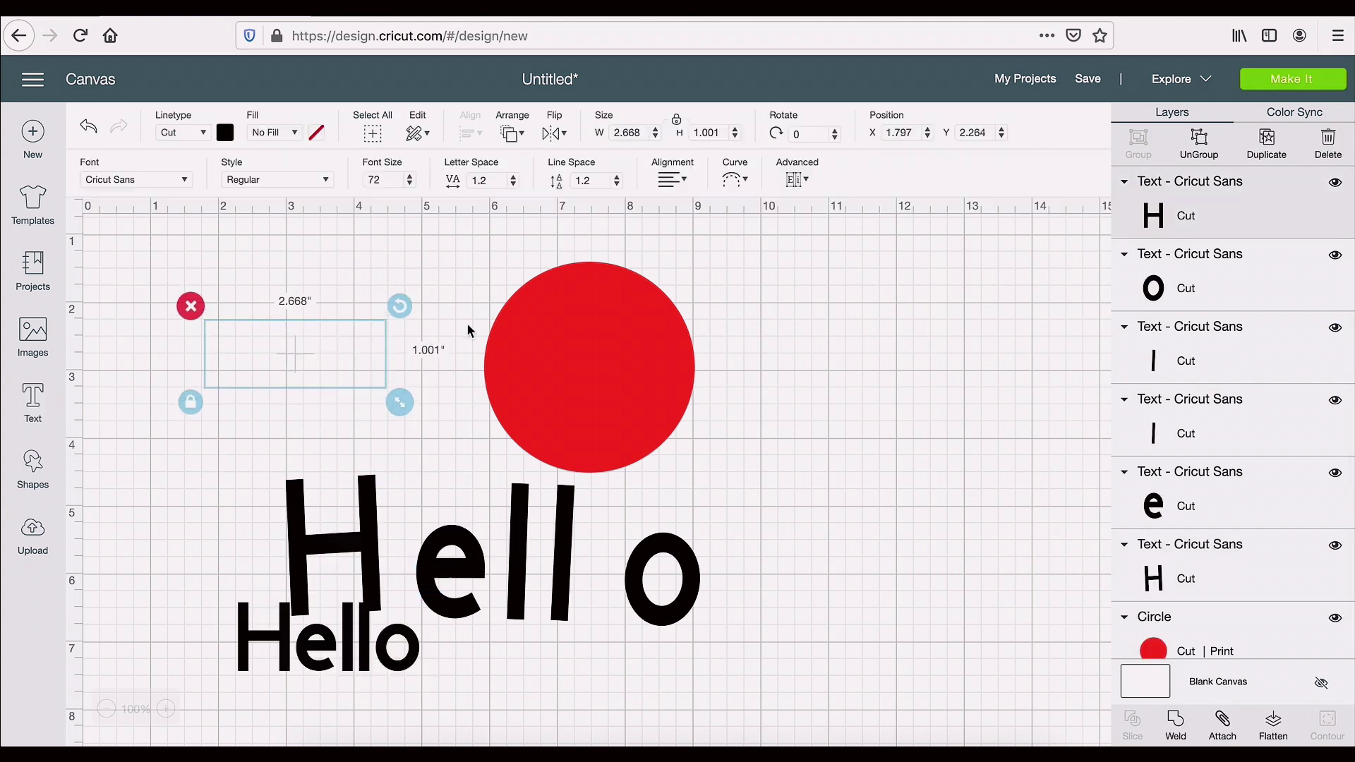
Increase the new "Hello" text's letter spacing to 2.2
{"action": "left_click", "coordinate": [514, 177]}
{"action": "left_click", "coordinate": [514, 177]}
{"action": "left_click", "coordinate": [514, 177]}
{"action": "left_click", "coordinate": [514, 178]}
{"action": "left_click", "coordinate": [514, 177]}
{"action": "left_click", "coordinate": [514, 177]}
{"action": "left_click", "coordinate": [514, 177]}
{"action": "left_click", "coordinate": [514, 178]}
{"action": "left_click", "coordinate": [513, 177]}
{"action": "left_click", "coordinate": [514, 178]}
Try the Bold style on the new "Hello" text, and set its style to Italic
{"action": "left_click", "coordinate": [274, 180]}
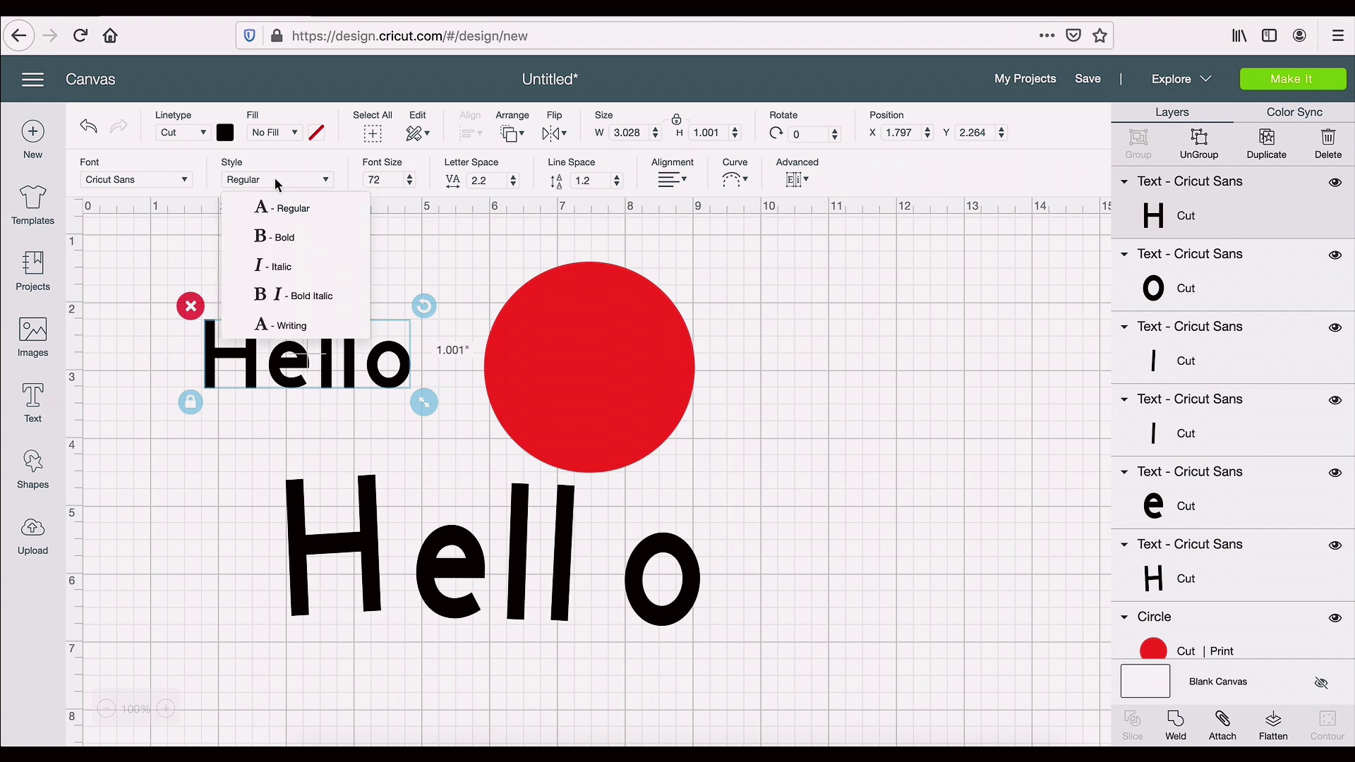
{"action": "left_click", "coordinate": [276, 233]}
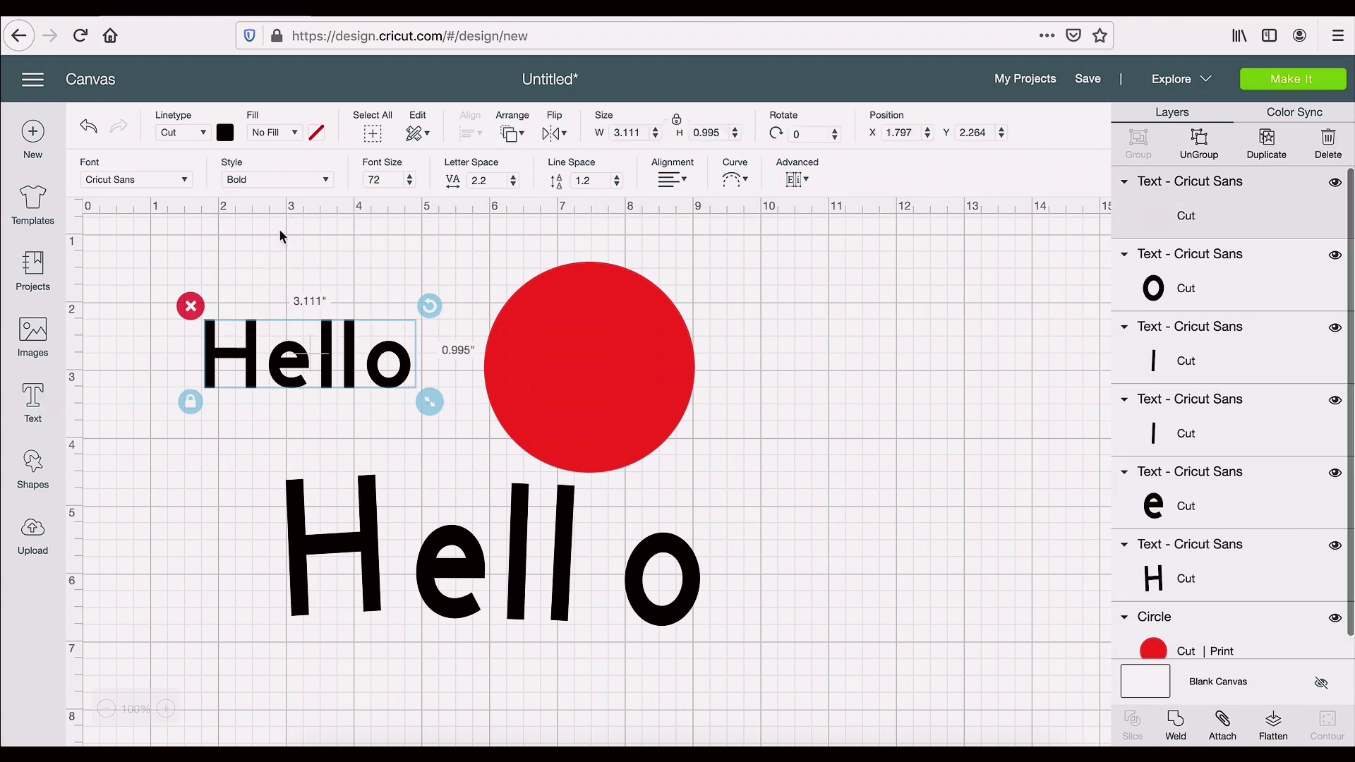
{"action": "left_click", "coordinate": [282, 180]}
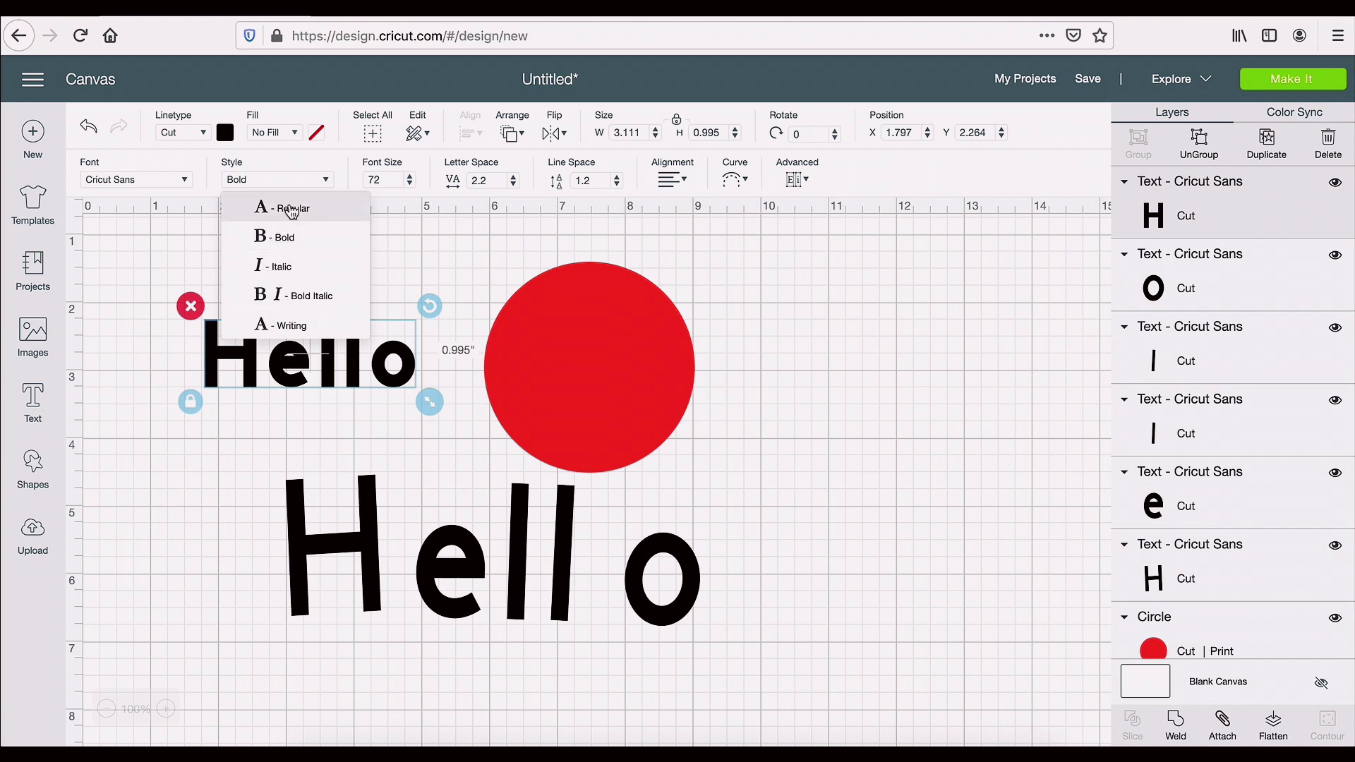
{"action": "left_click", "coordinate": [284, 267]}
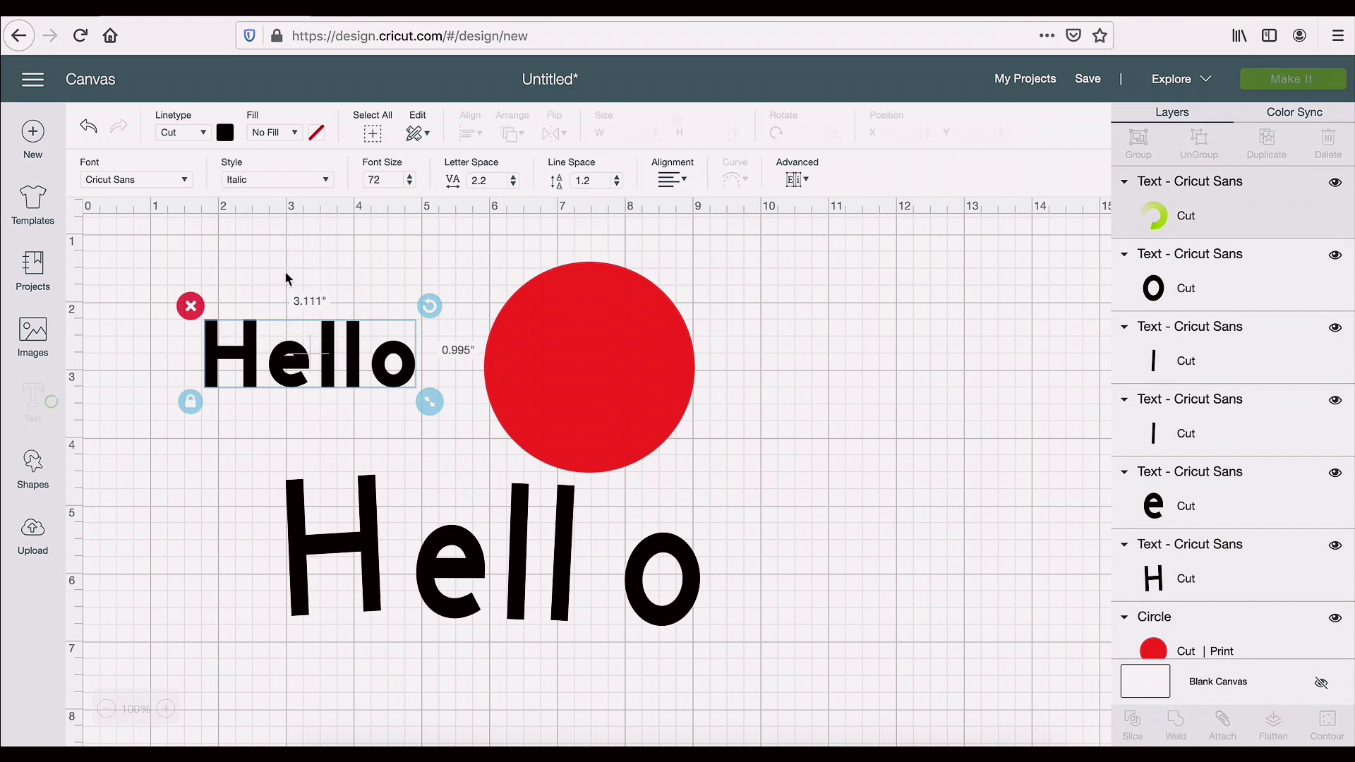
Browse the Cricut, system and complete font lists, and apply the Amsterdam Graffiti font to the new "Hello" text
{"action": "left_click", "coordinate": [180, 185]}
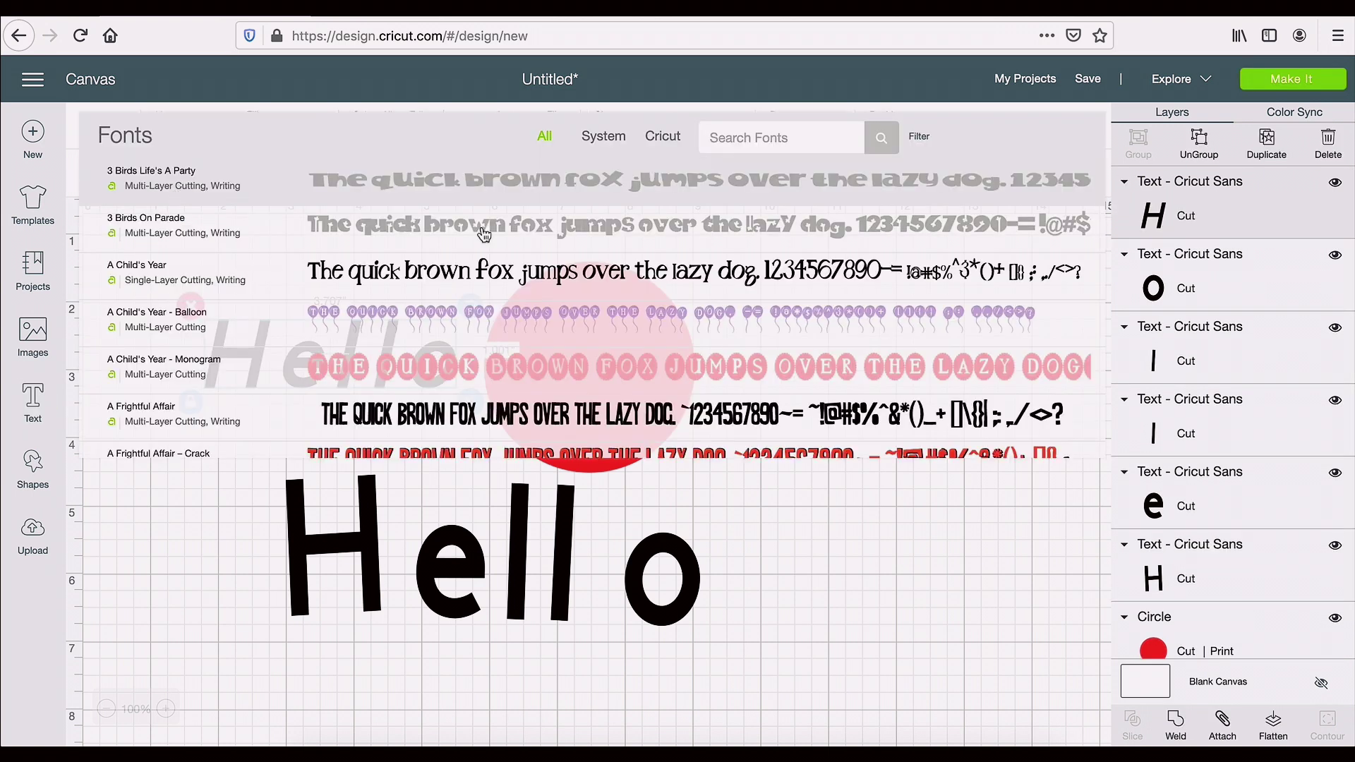
{"action": "scroll", "coordinate": [522, 204], "scroll_direction": "down", "scroll_amount": 2}
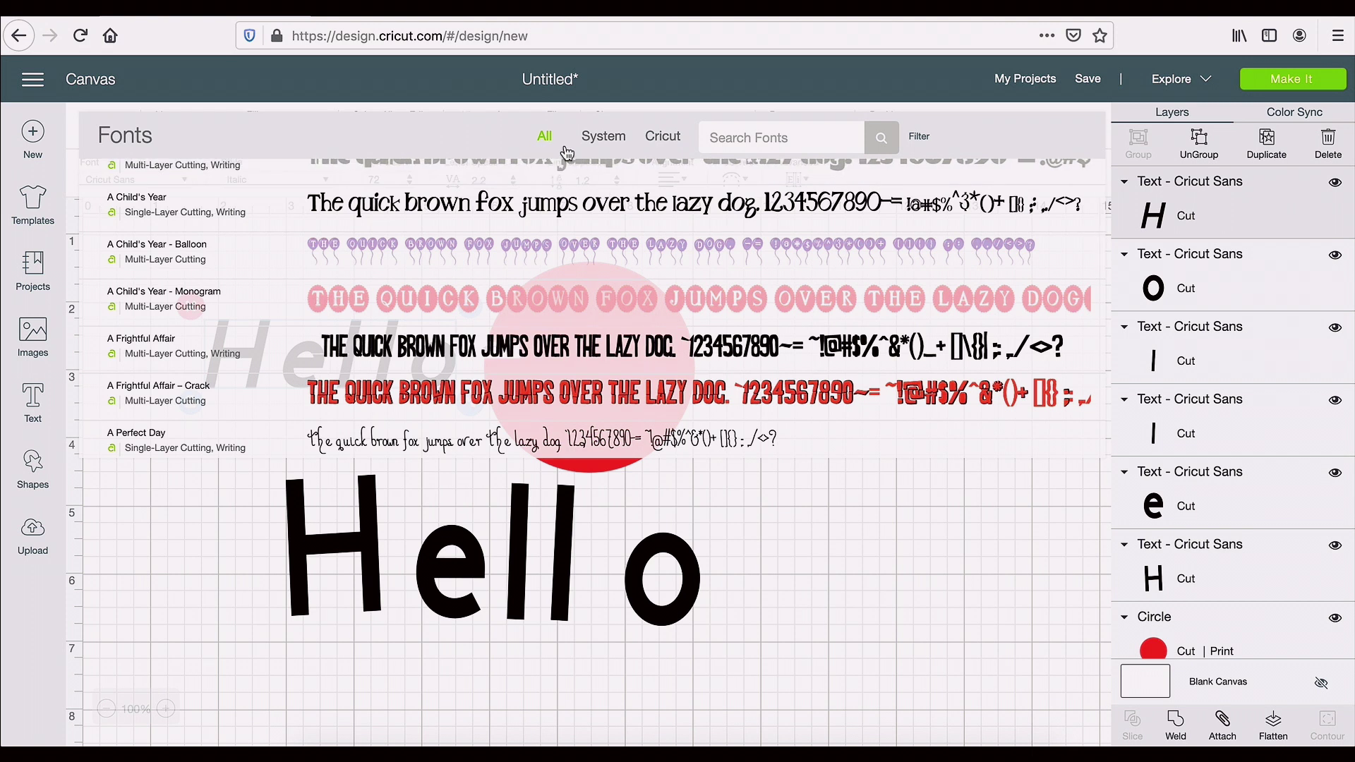
{"action": "left_click", "coordinate": [669, 147]}
{"action": "left_click", "coordinate": [604, 139]}
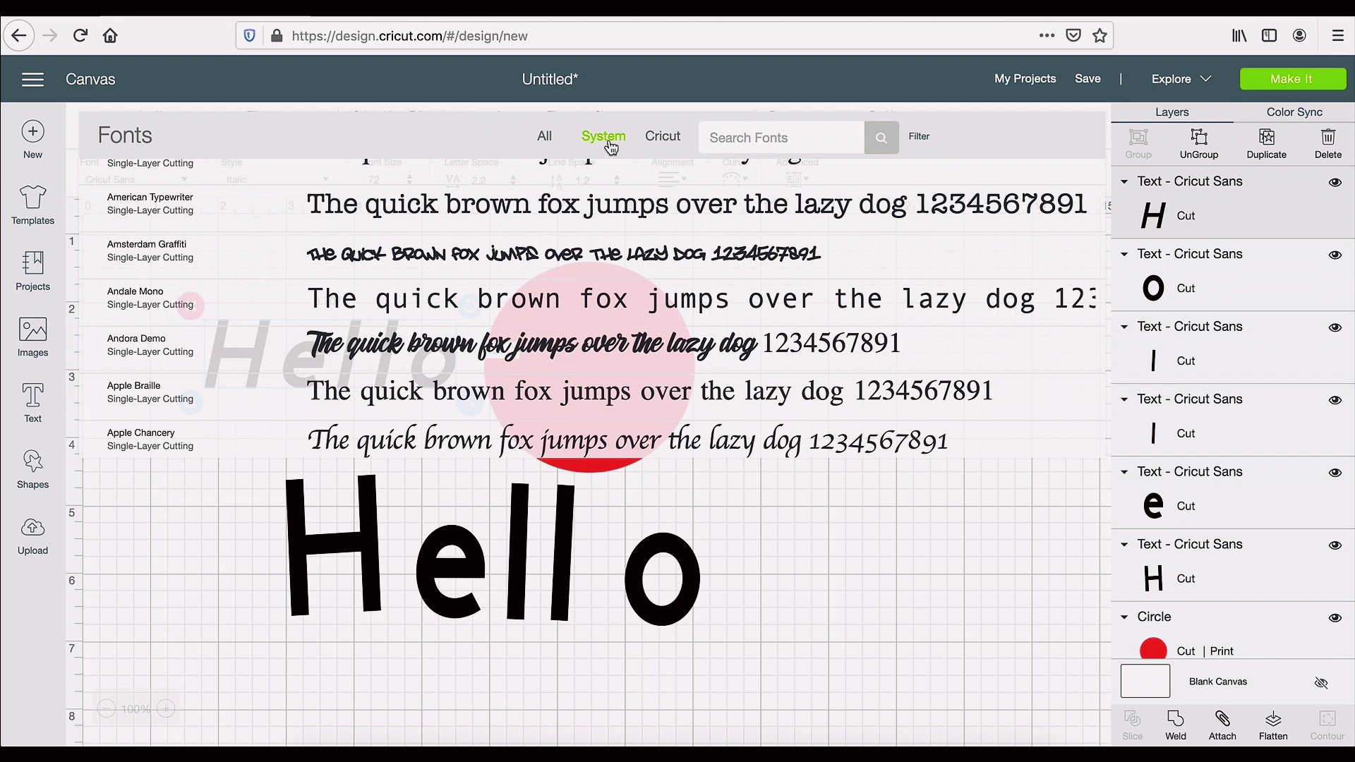
{"action": "left_click", "coordinate": [547, 138]}
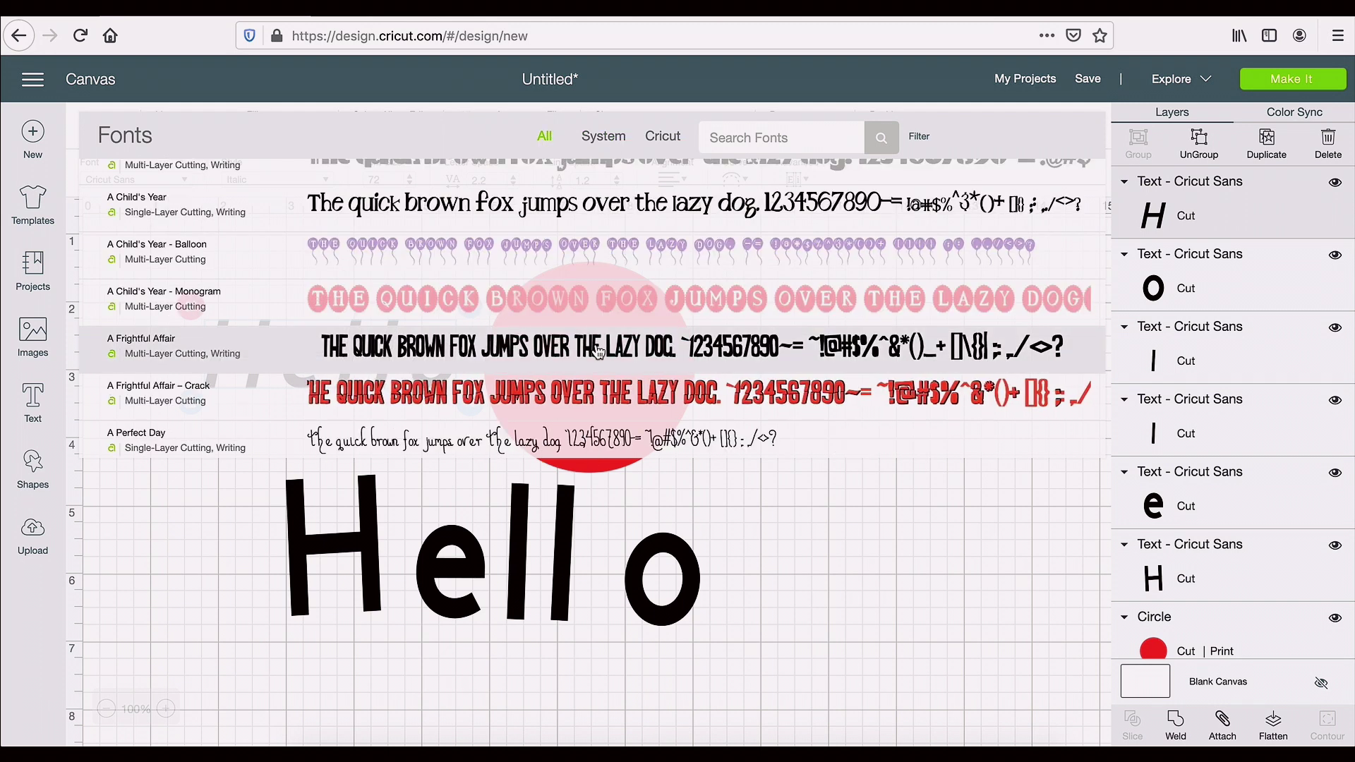
{"action": "scroll", "coordinate": [599, 351], "scroll_direction": "down", "scroll_amount": 10}
{"action": "scroll", "coordinate": [599, 350], "scroll_direction": "down", "scroll_amount": 5}
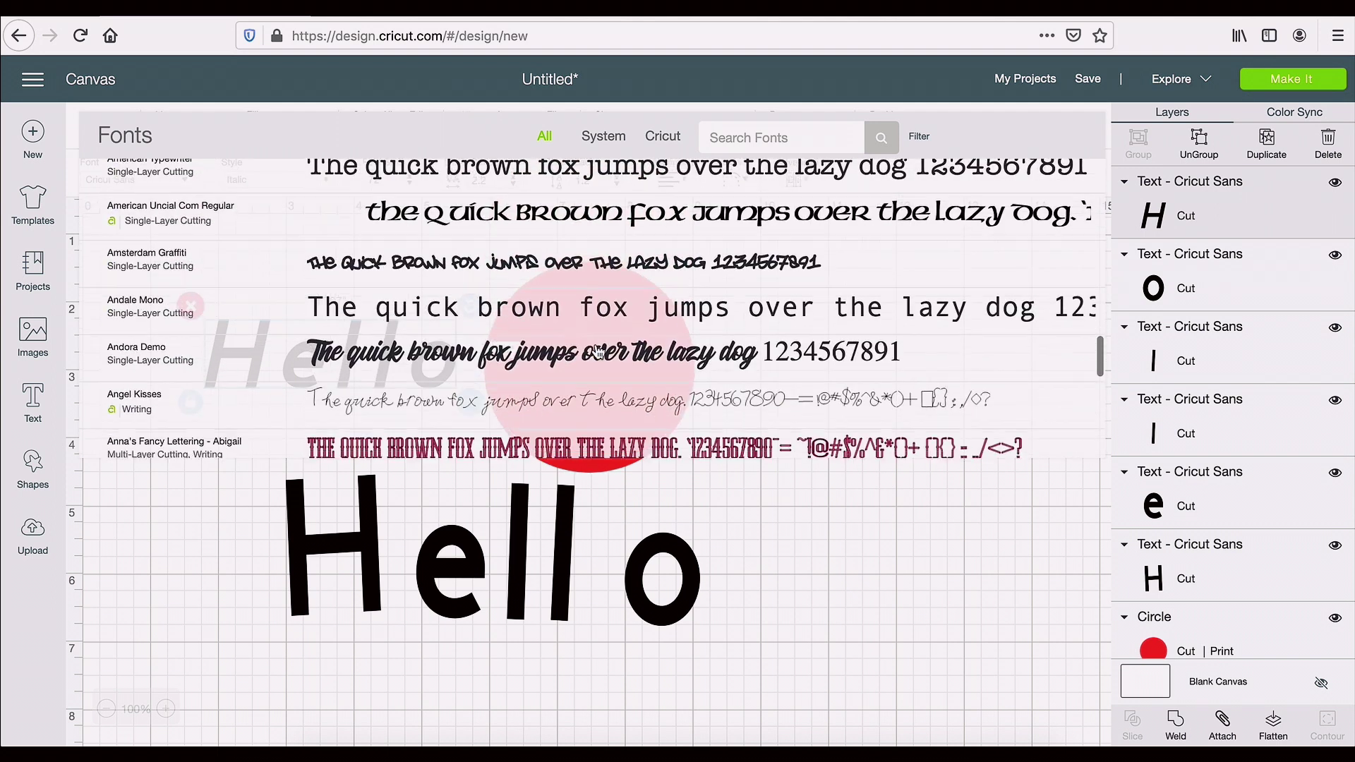
{"action": "left_click", "coordinate": [570, 234]}
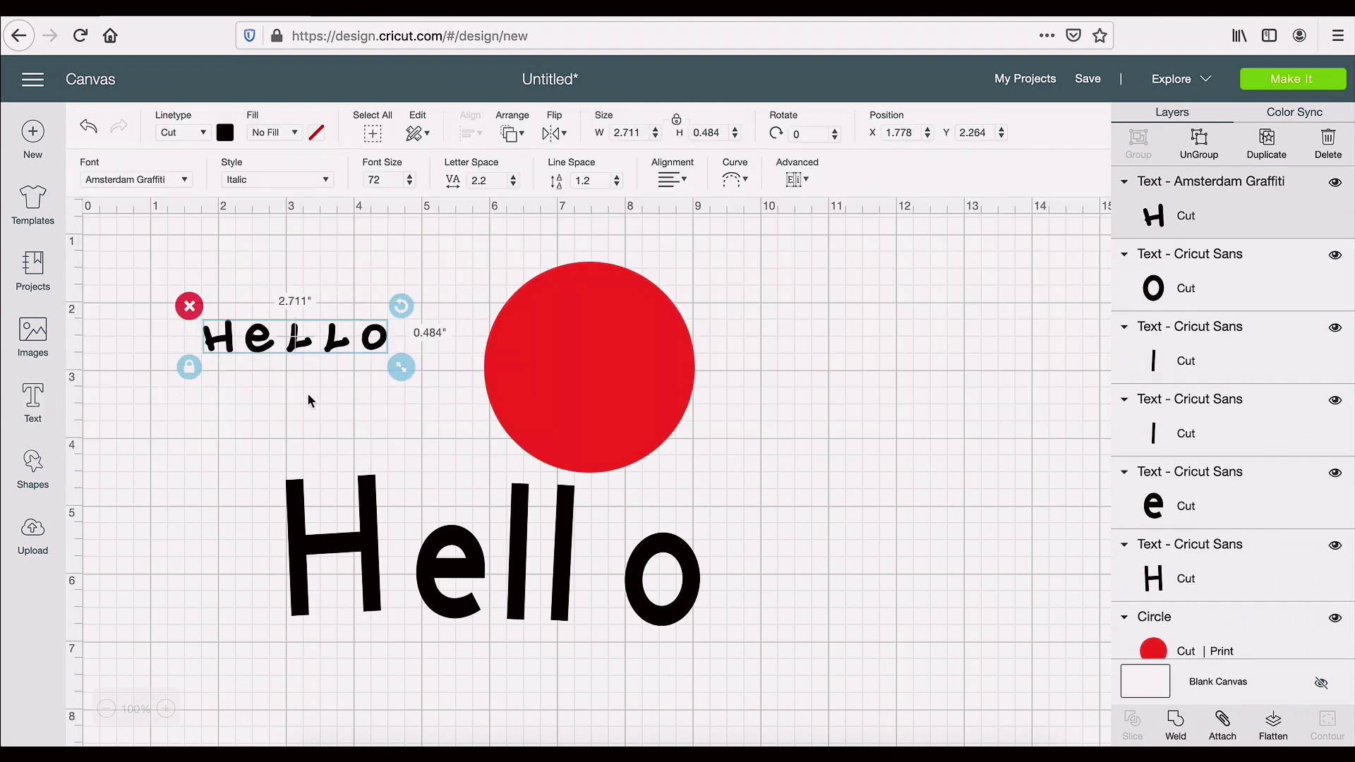
Enlarge the Amsterdam Graffiti text to about 4.57 by 0.82 inches and move it to about X 1.07, Y 1.74
{"action": "left_click_drag", "start_coordinate": [401, 367], "coordinate": [525, 407]}
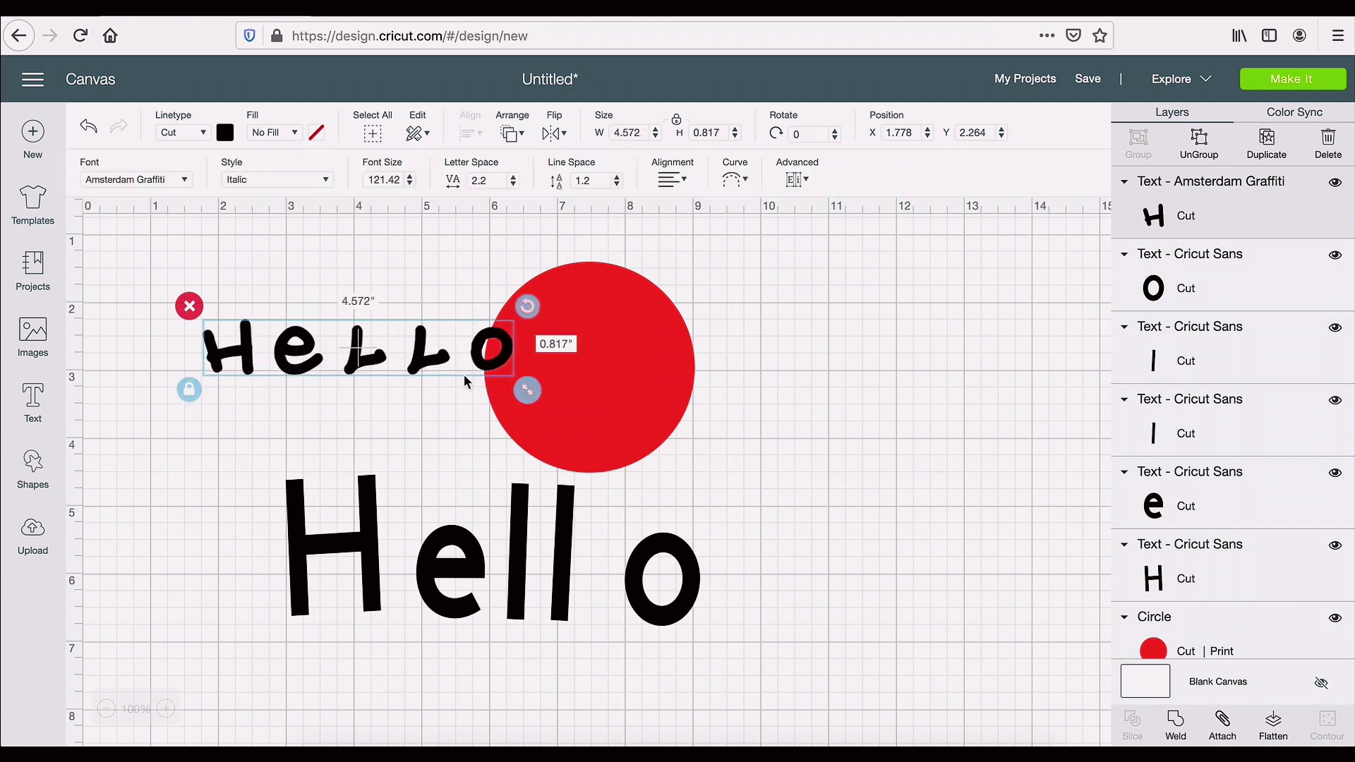
{"action": "left_click_drag", "start_coordinate": [434, 364], "coordinate": [386, 329]}
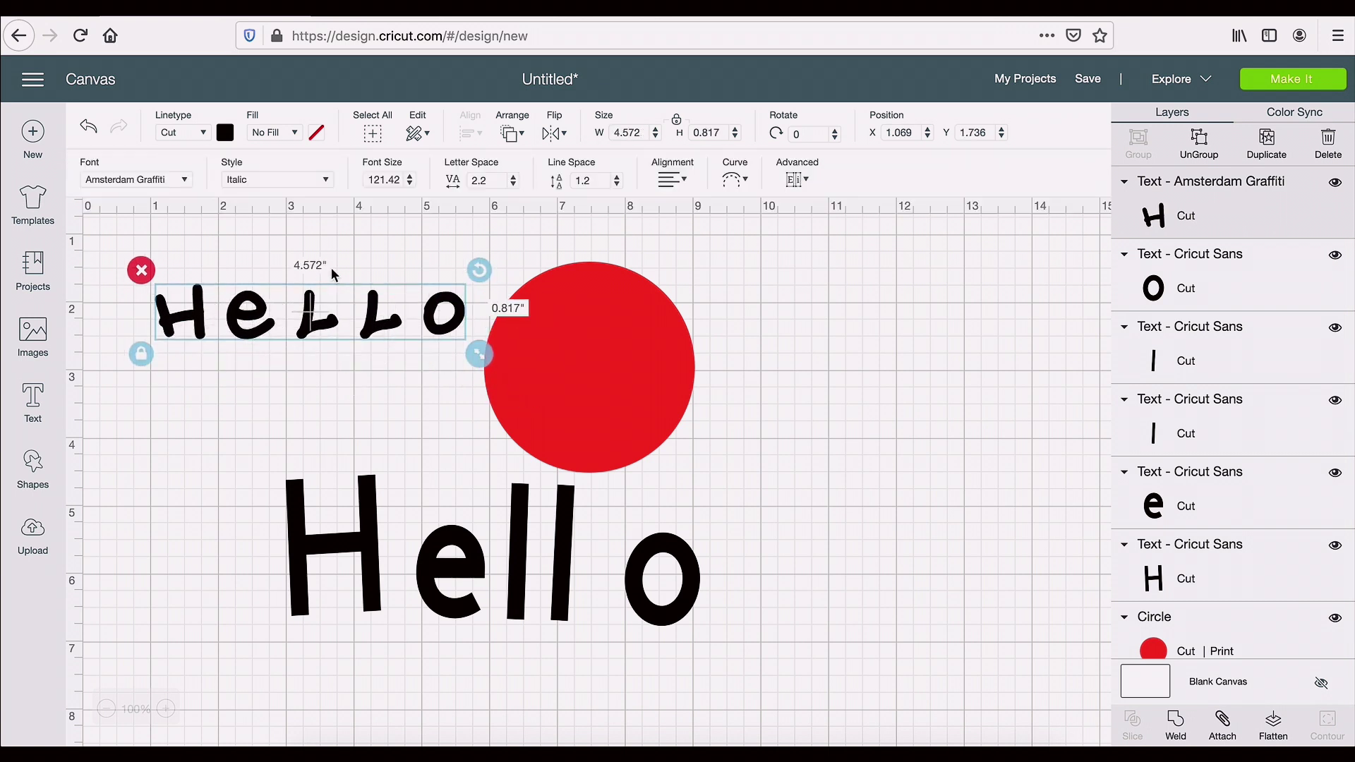
Change the Amsterdam Graffiti text's material color to red and move it past the circle to about X 9.29, Y 0.89
{"action": "left_click", "coordinate": [224, 134]}
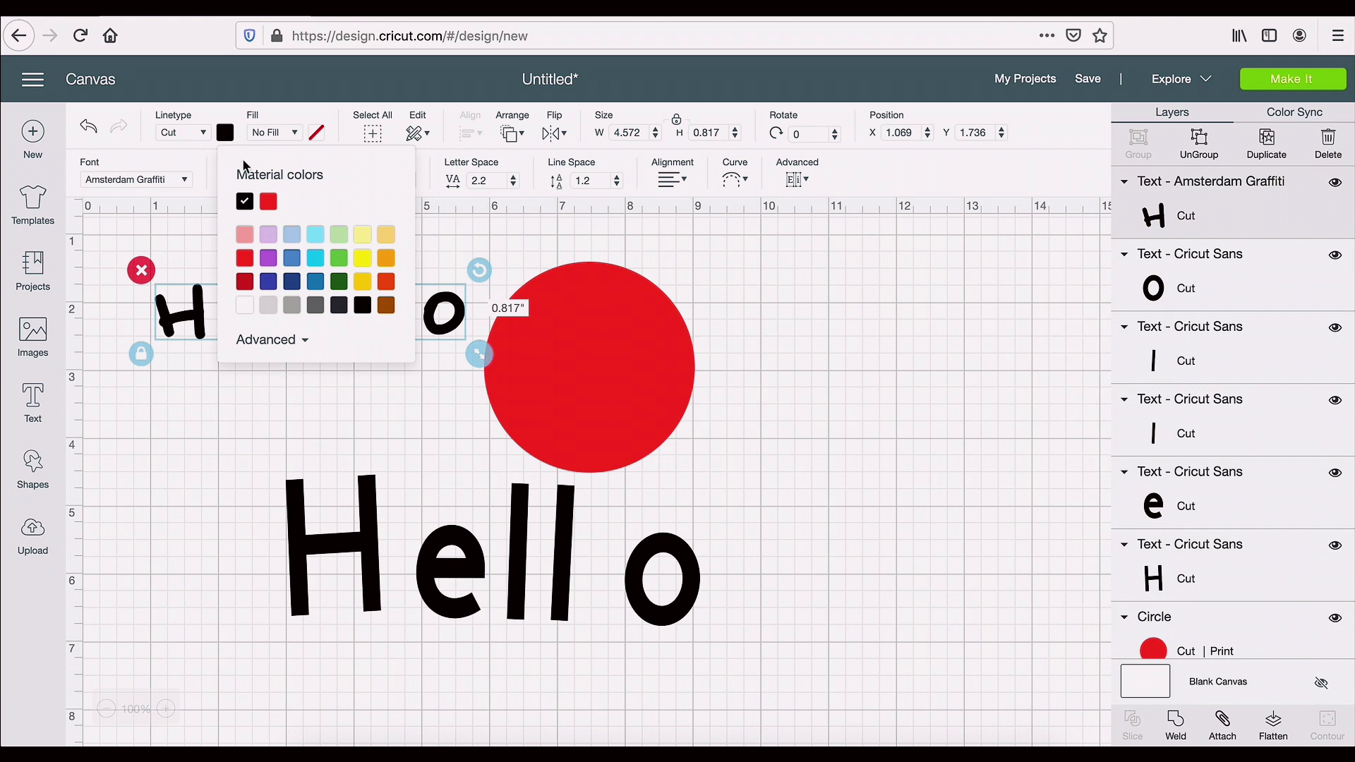
{"action": "left_click", "coordinate": [271, 203]}
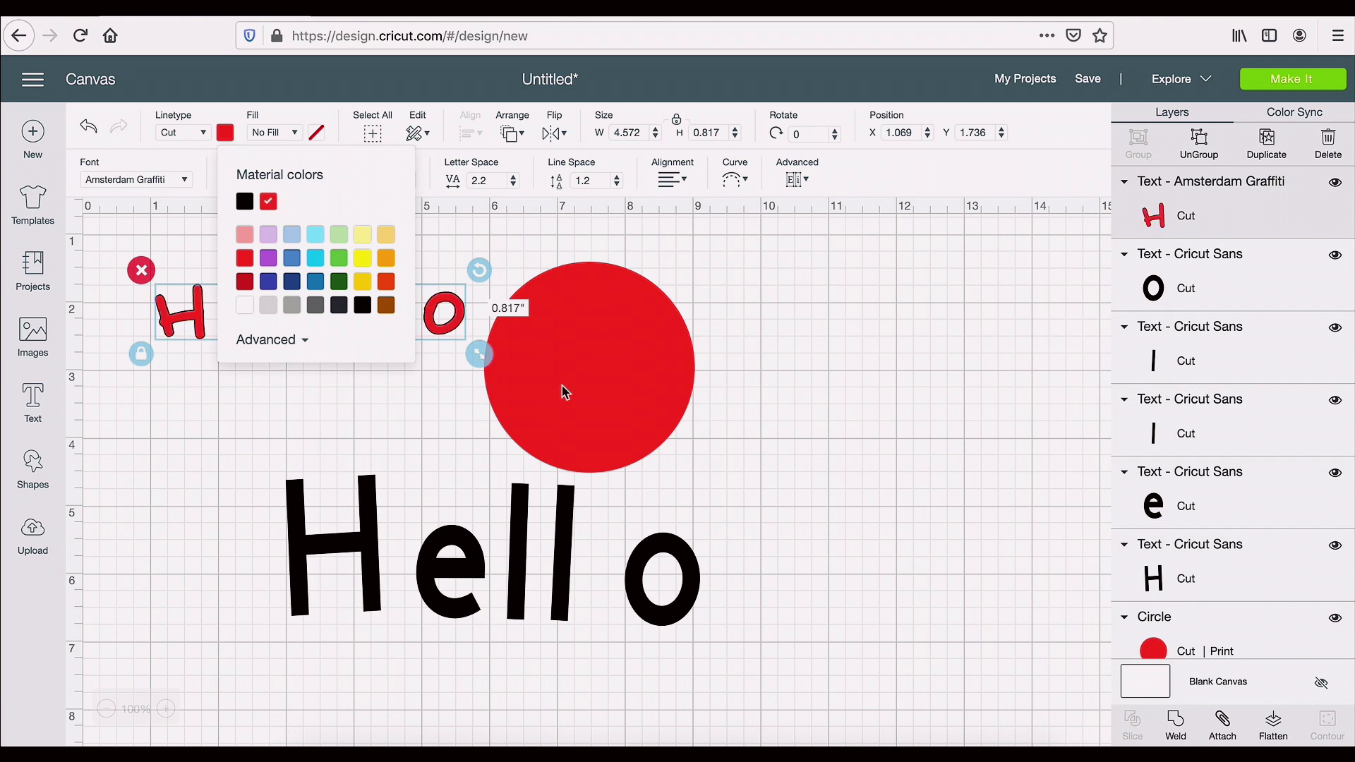
{"action": "left_click_drag", "start_coordinate": [153, 316], "coordinate": [201, 319]}
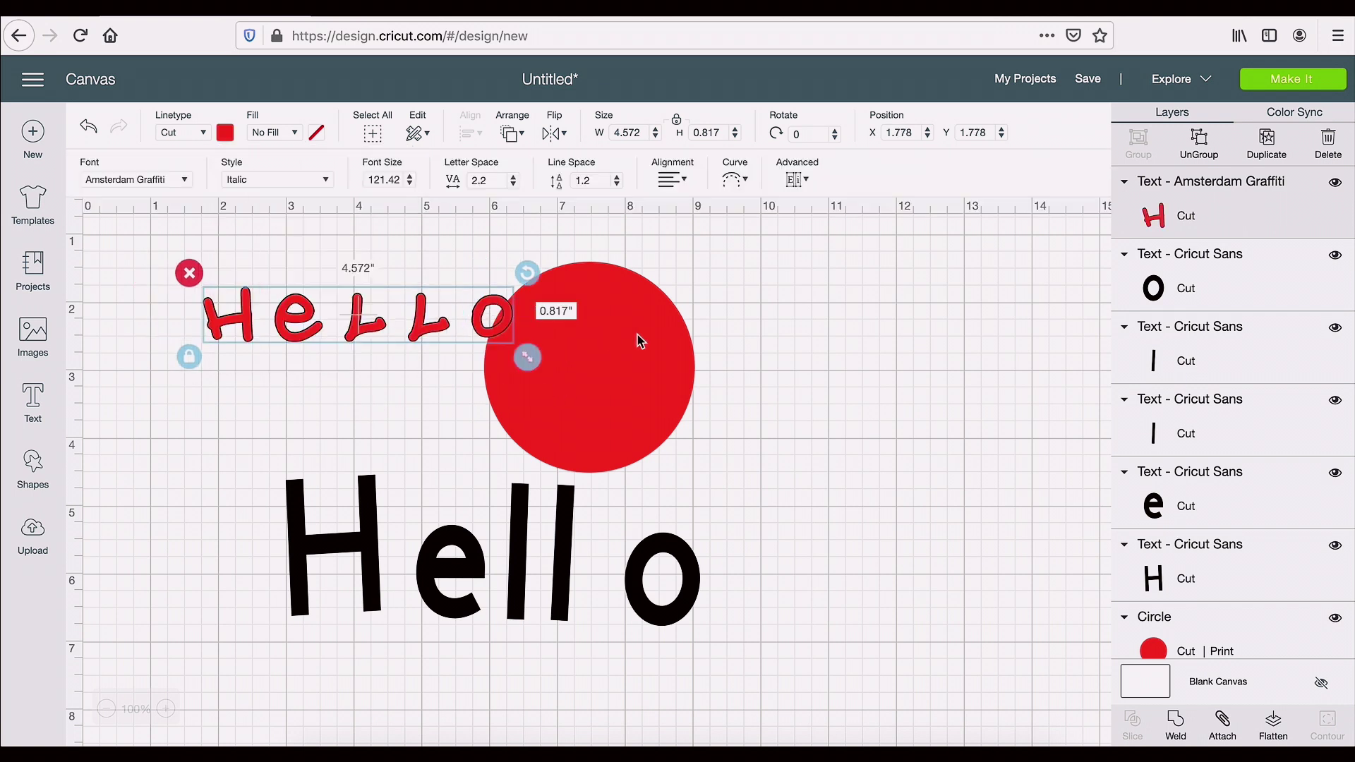
{"action": "left_click_drag", "start_coordinate": [362, 313], "coordinate": [870, 253]}
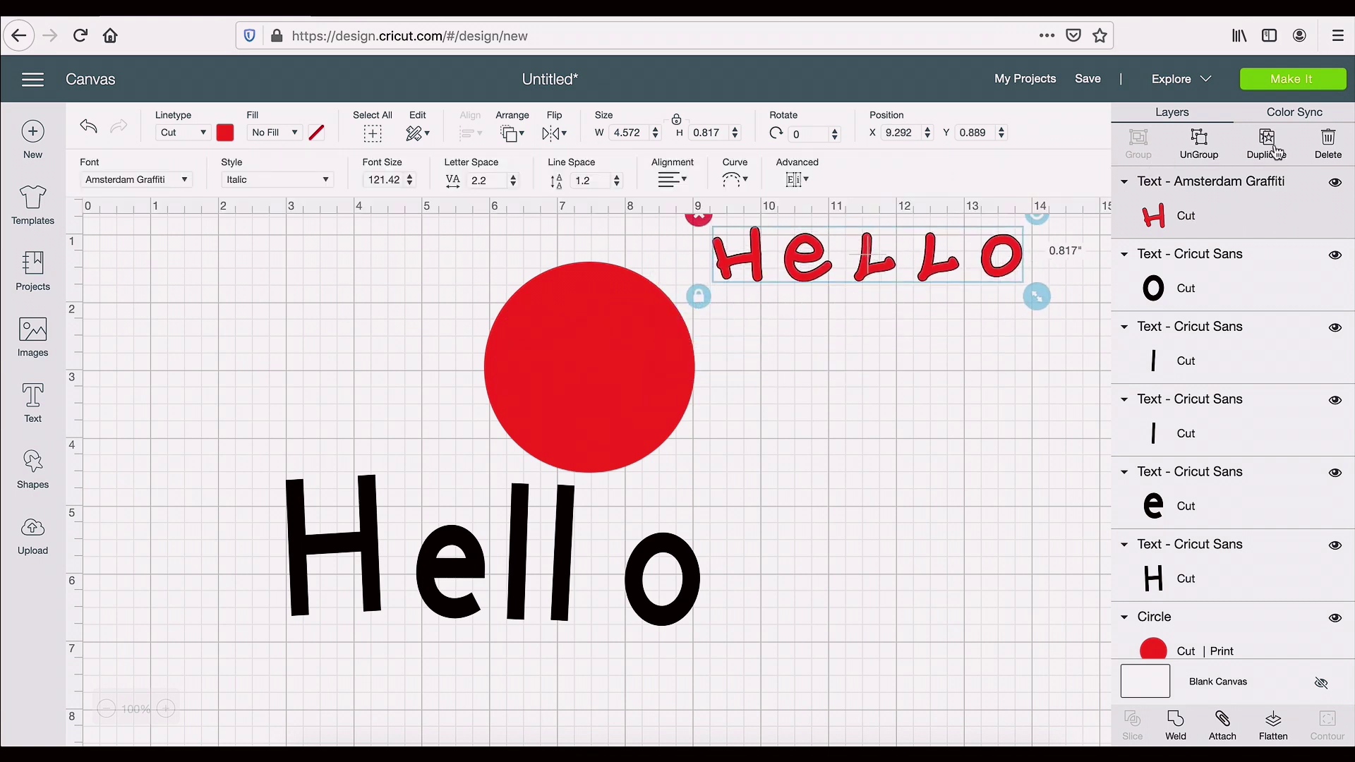
Move the Amsterdam Graffiti text to about Y 1.04, and hide the five Cricut Sans letter layers
{"action": "left_click_drag", "start_coordinate": [958, 276], "coordinate": [957, 286]}
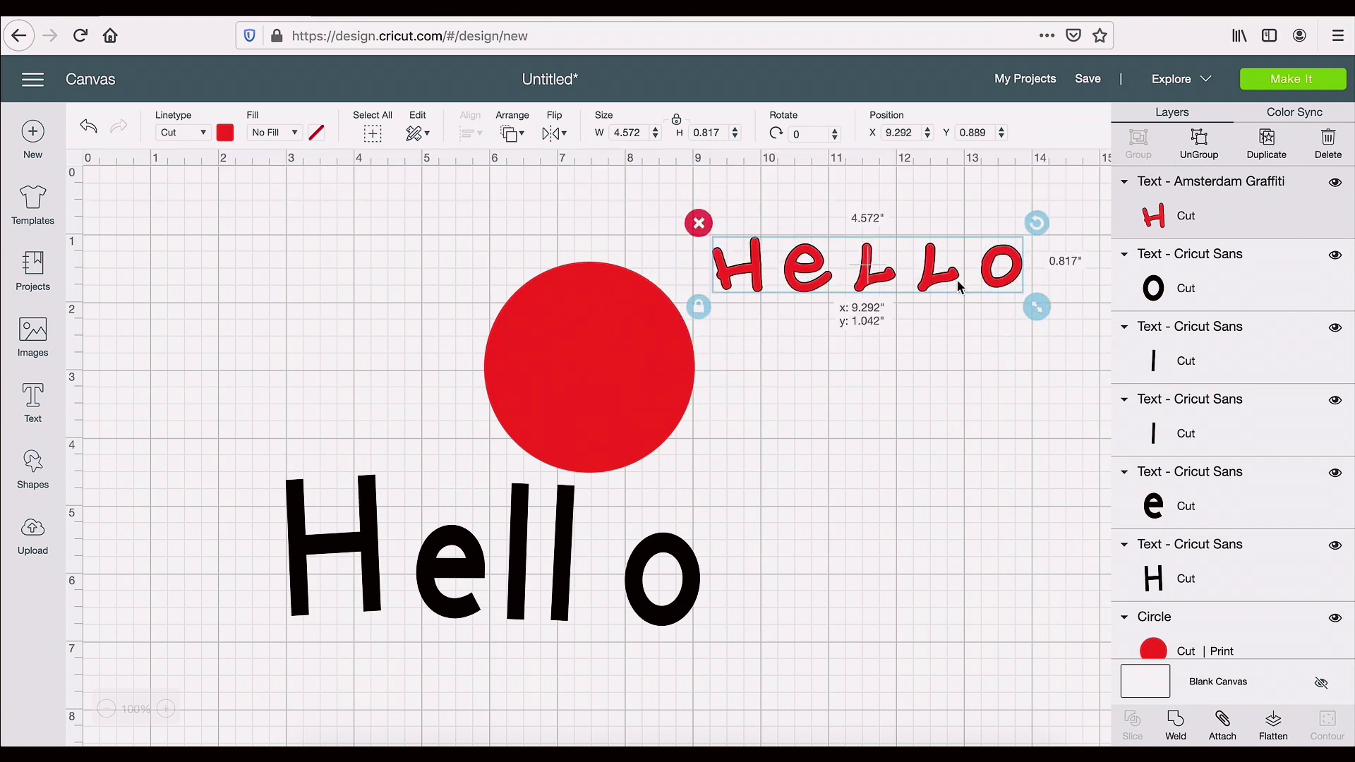
{"action": "left_click", "coordinate": [554, 610]}
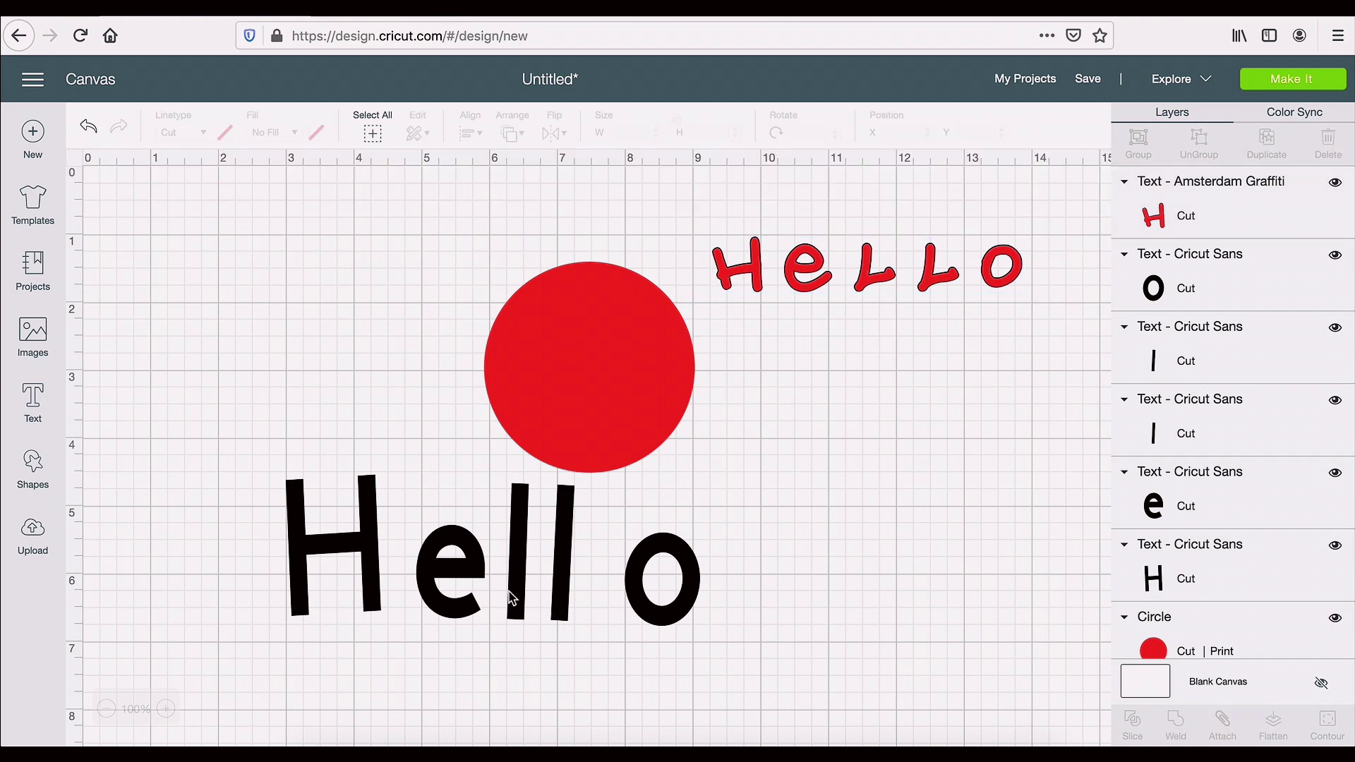
{"action": "left_click", "coordinate": [473, 581]}
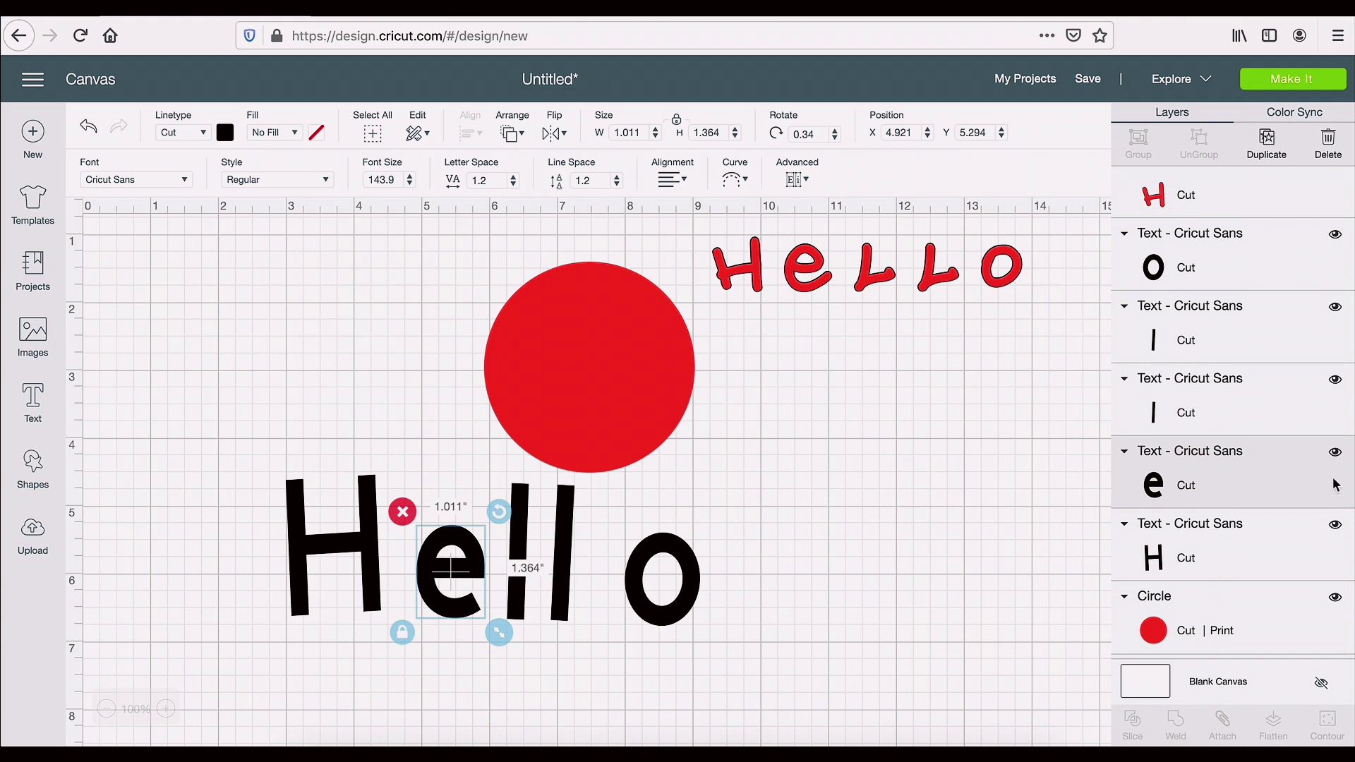
{"action": "left_click", "coordinate": [1335, 455]}
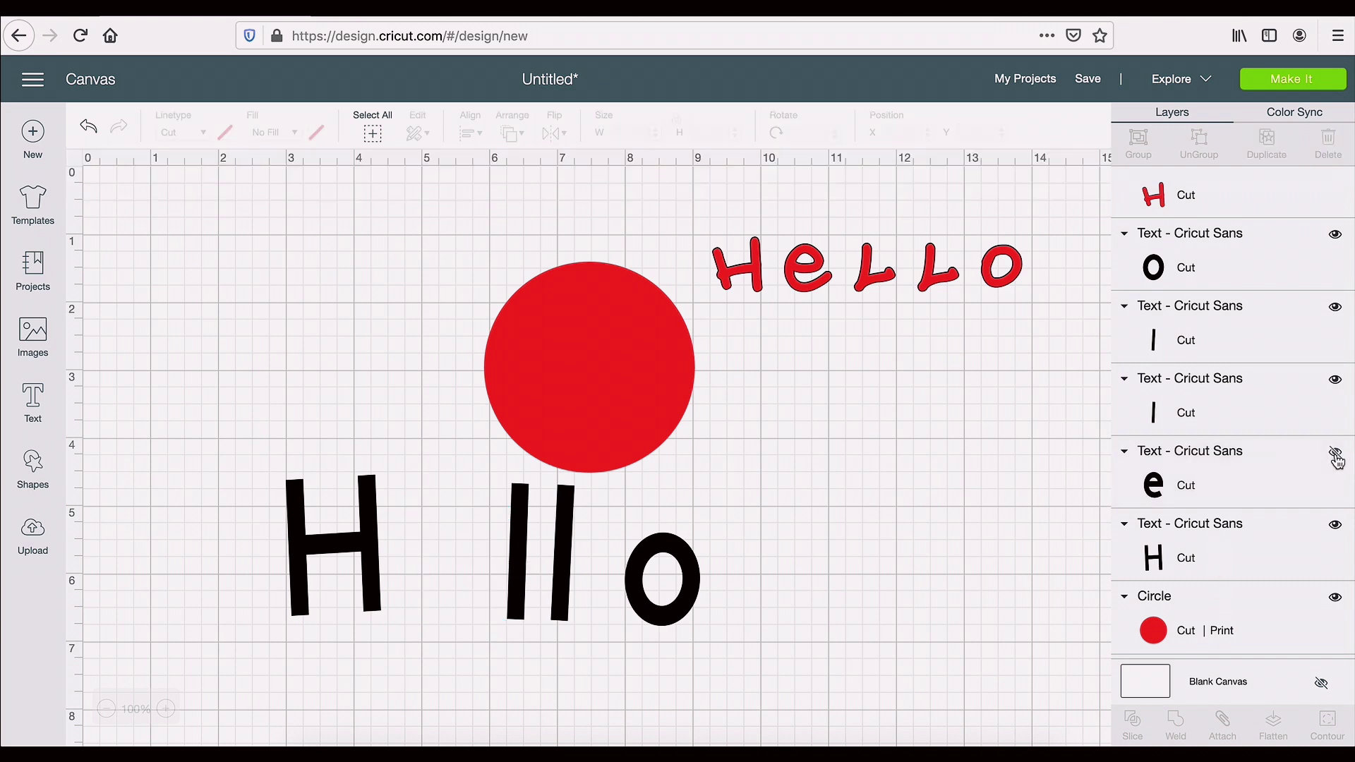
{"action": "left_click", "coordinate": [1336, 379]}
{"action": "left_click", "coordinate": [1337, 309]}
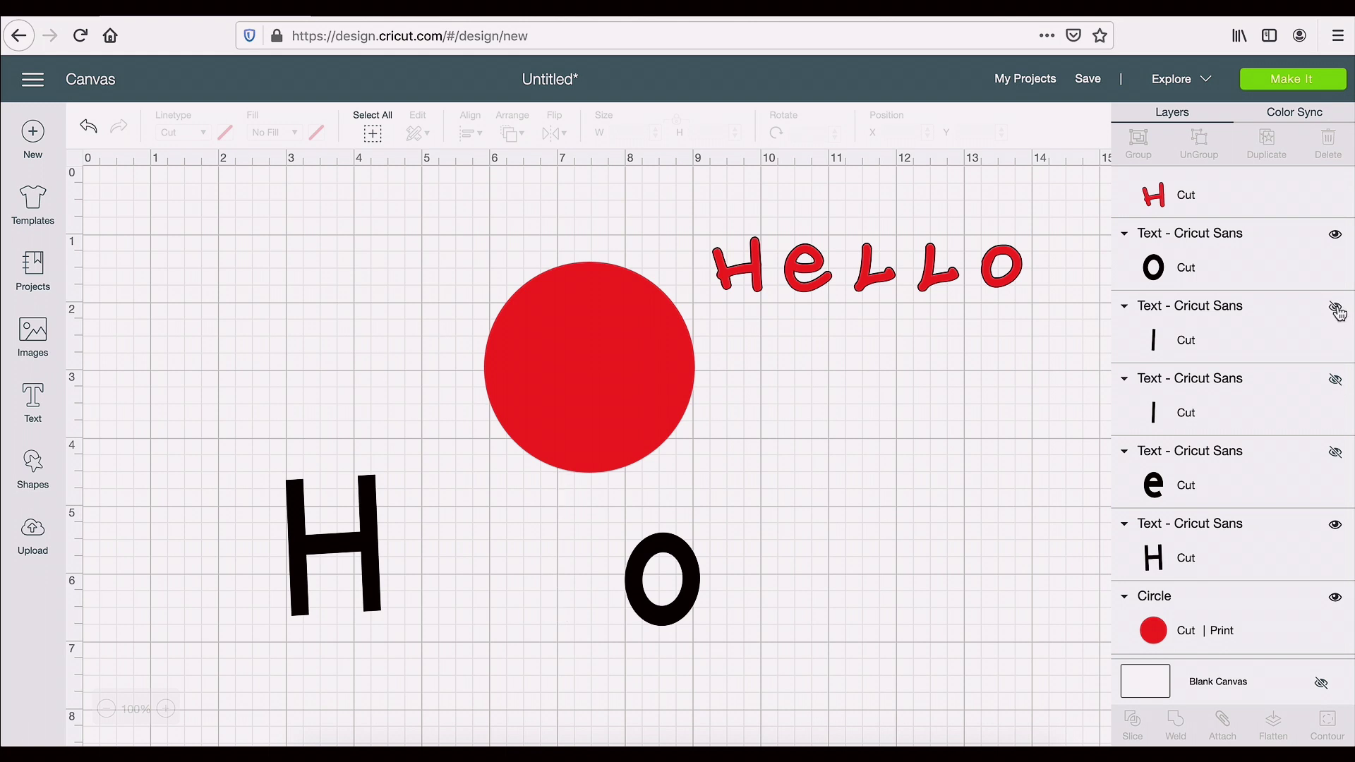
{"action": "left_click", "coordinate": [1334, 235]}
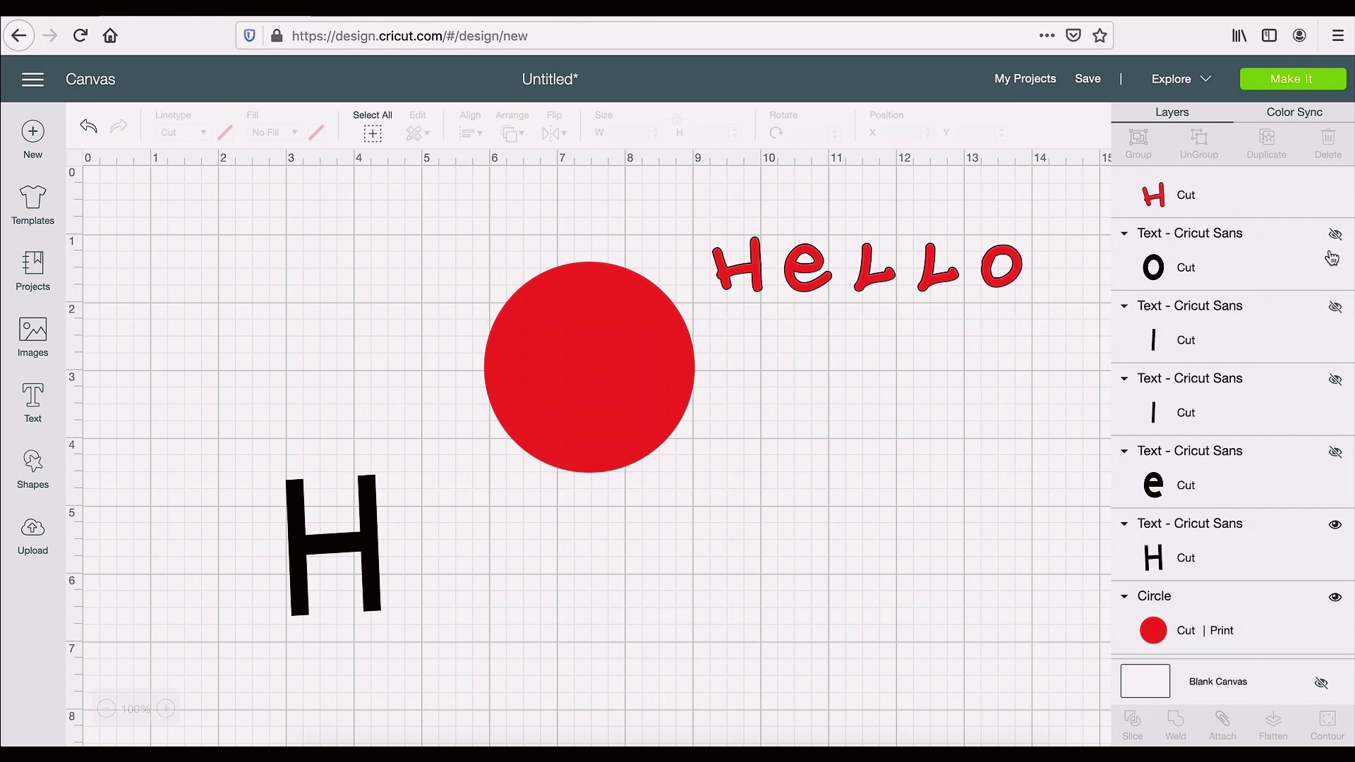
{"action": "left_click", "coordinate": [1335, 524]}
Place the Amsterdam Graffiti text over the circle, and group the two at about X 5.78, Y 1.65
{"action": "left_click", "coordinate": [992, 266]}
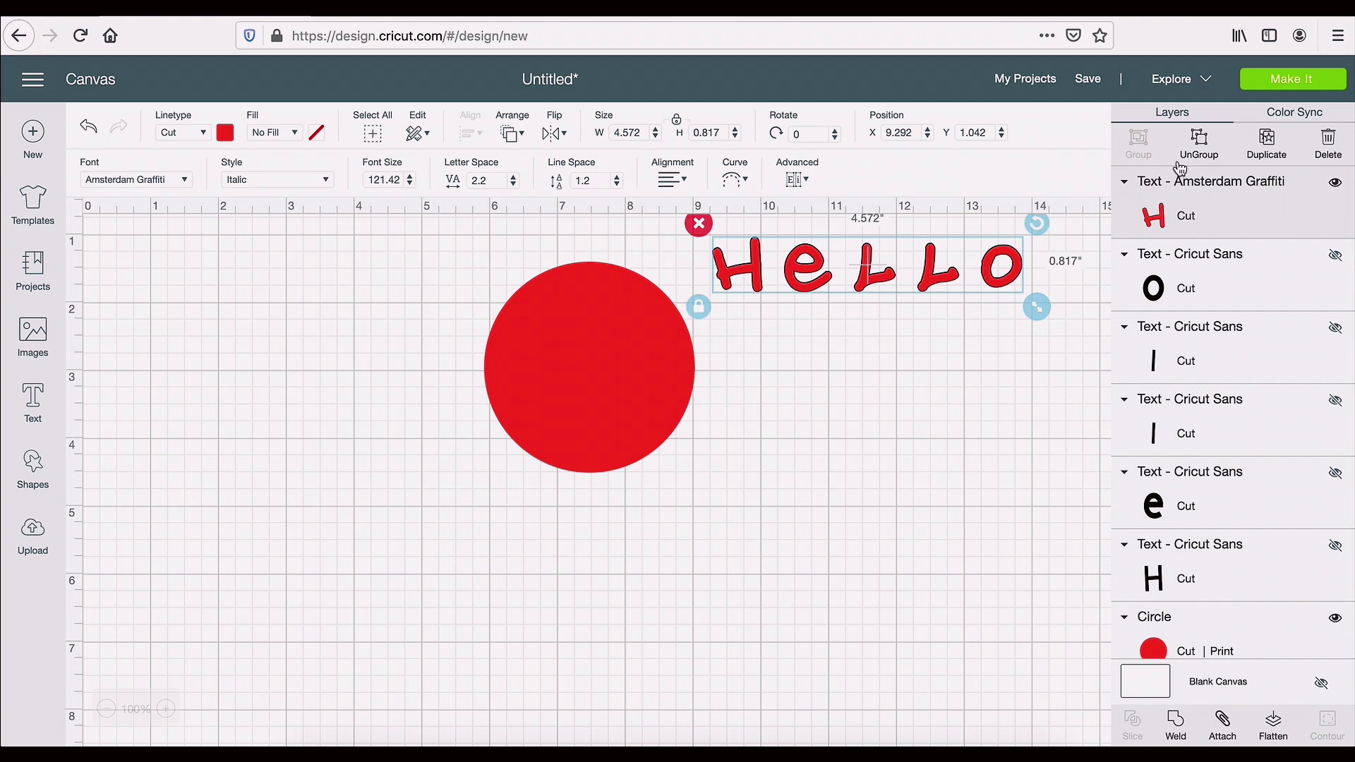
{"action": "left_click_drag", "start_coordinate": [817, 275], "coordinate": [540, 390]}
{"action": "left_click_drag", "start_coordinate": [377, 284], "coordinate": [810, 502]}
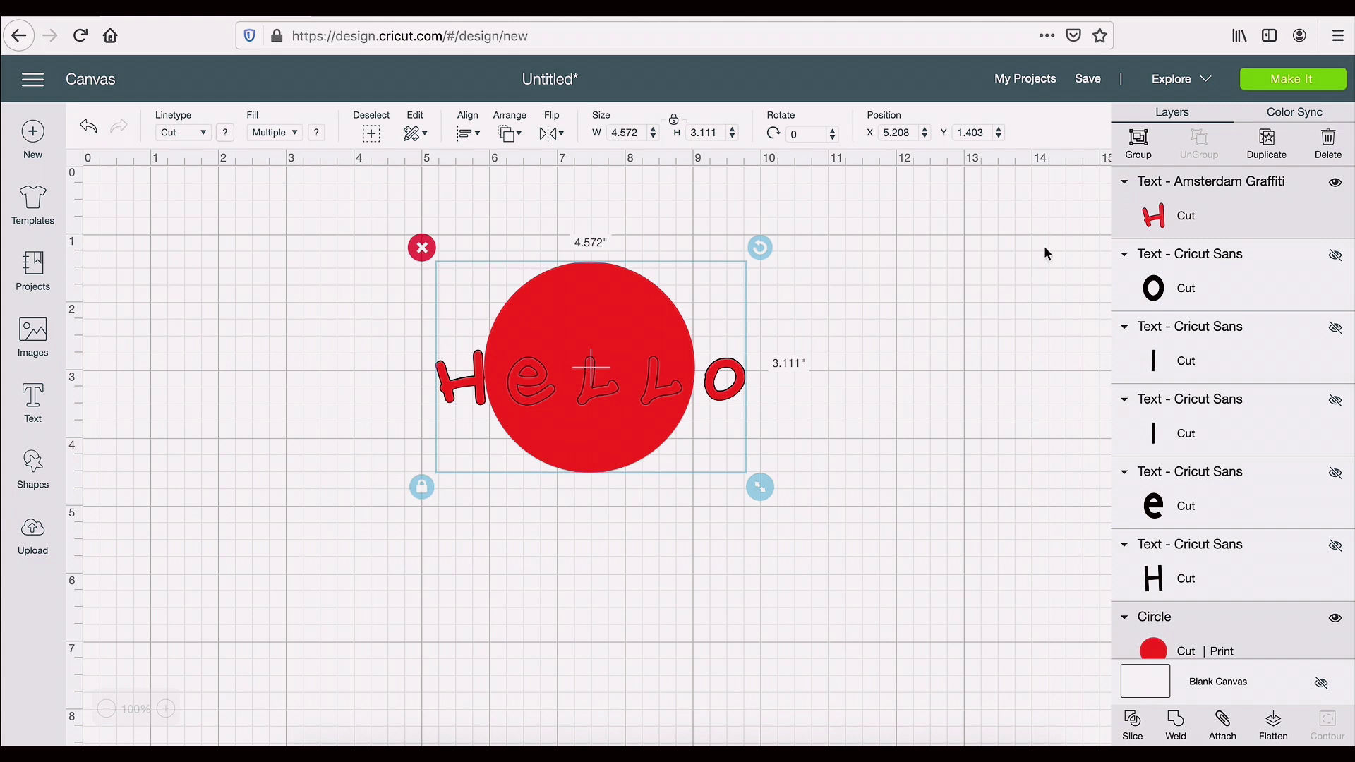
{"action": "left_click", "coordinate": [1139, 144]}
{"action": "left_click_drag", "start_coordinate": [672, 419], "coordinate": [539, 344]}
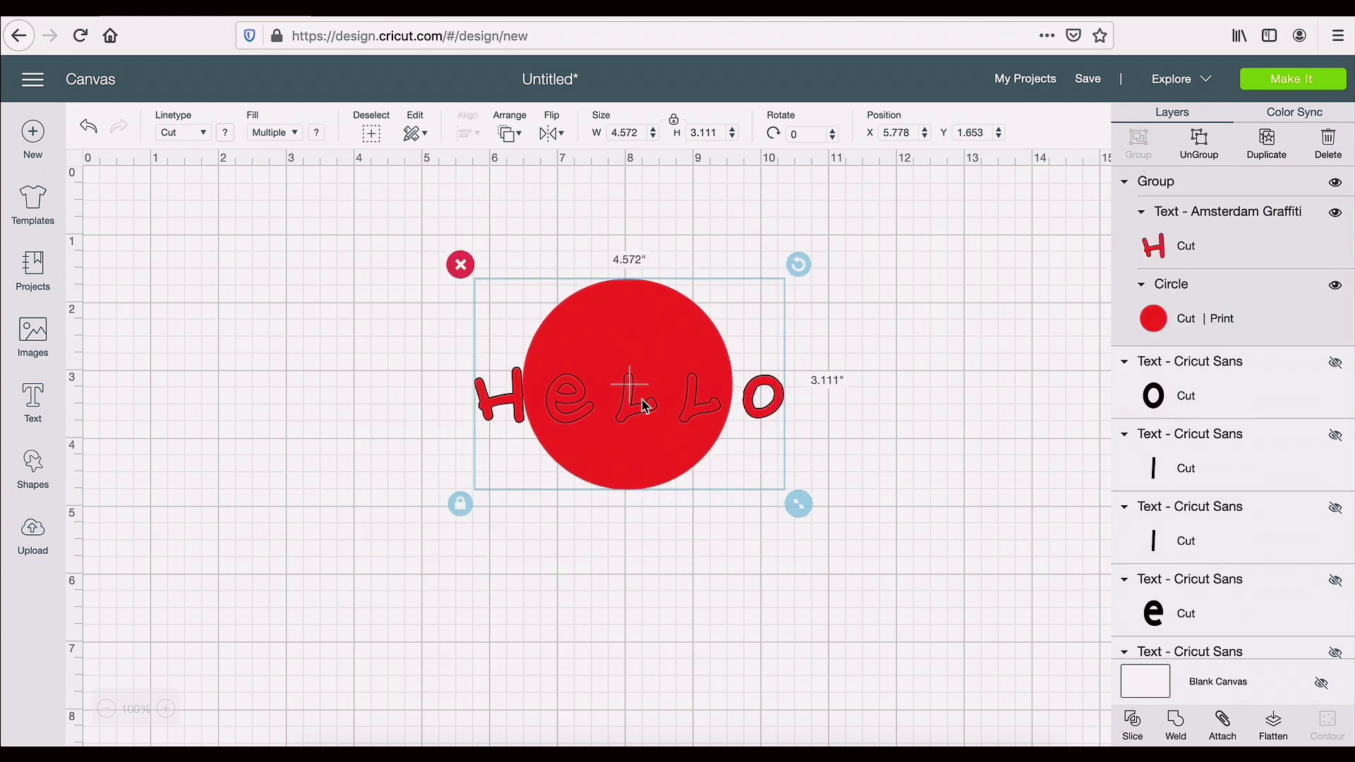
Ungroup the text and circle, and move the text below the circle to about X 5.83, Y 4.71
{"action": "left_click", "coordinate": [1199, 141]}
{"action": "left_click_drag", "start_coordinate": [630, 458], "coordinate": [637, 522]}
Duplicate the Amsterdam Graffiti text below the circle and delete the copy
{"action": "left_click", "coordinate": [1267, 142]}
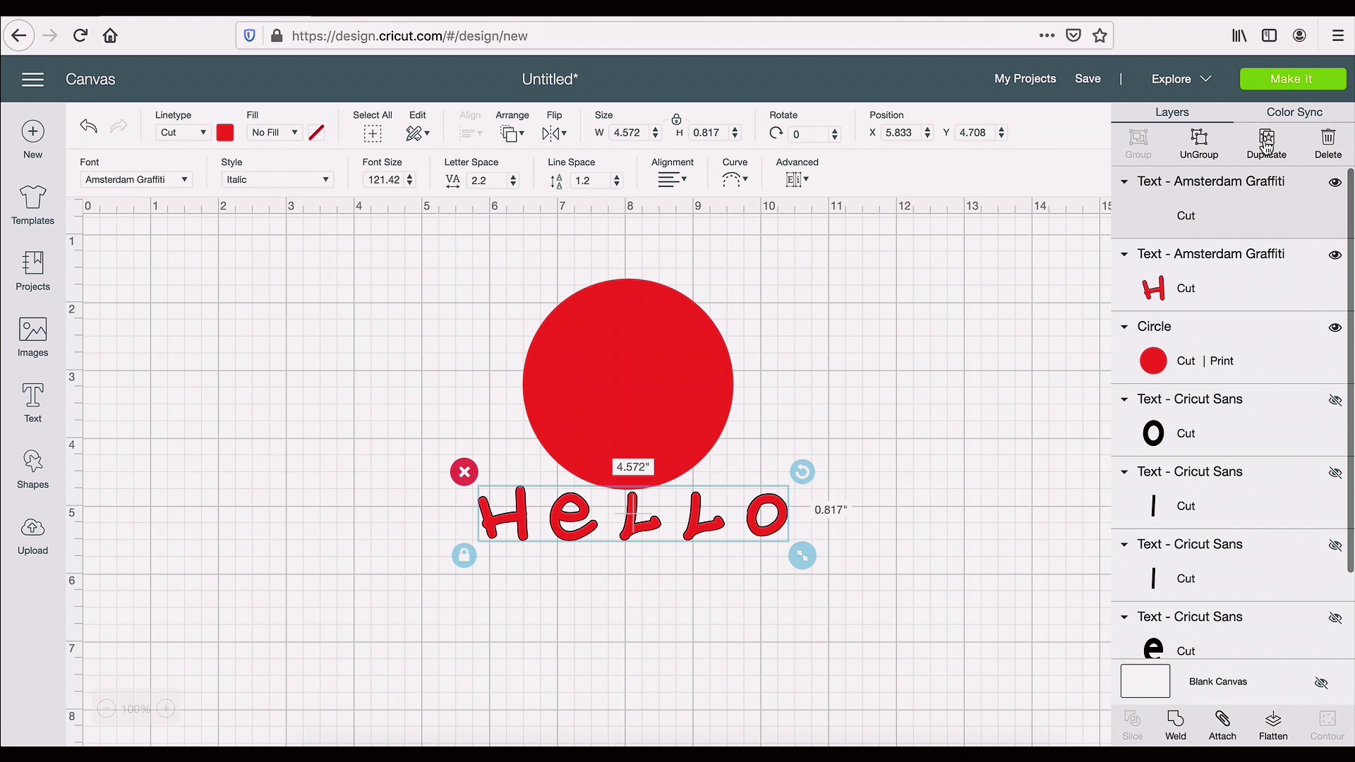
{"action": "left_click_drag", "start_coordinate": [805, 555], "coordinate": [801, 603]}
{"action": "left_click", "coordinate": [1329, 141]}
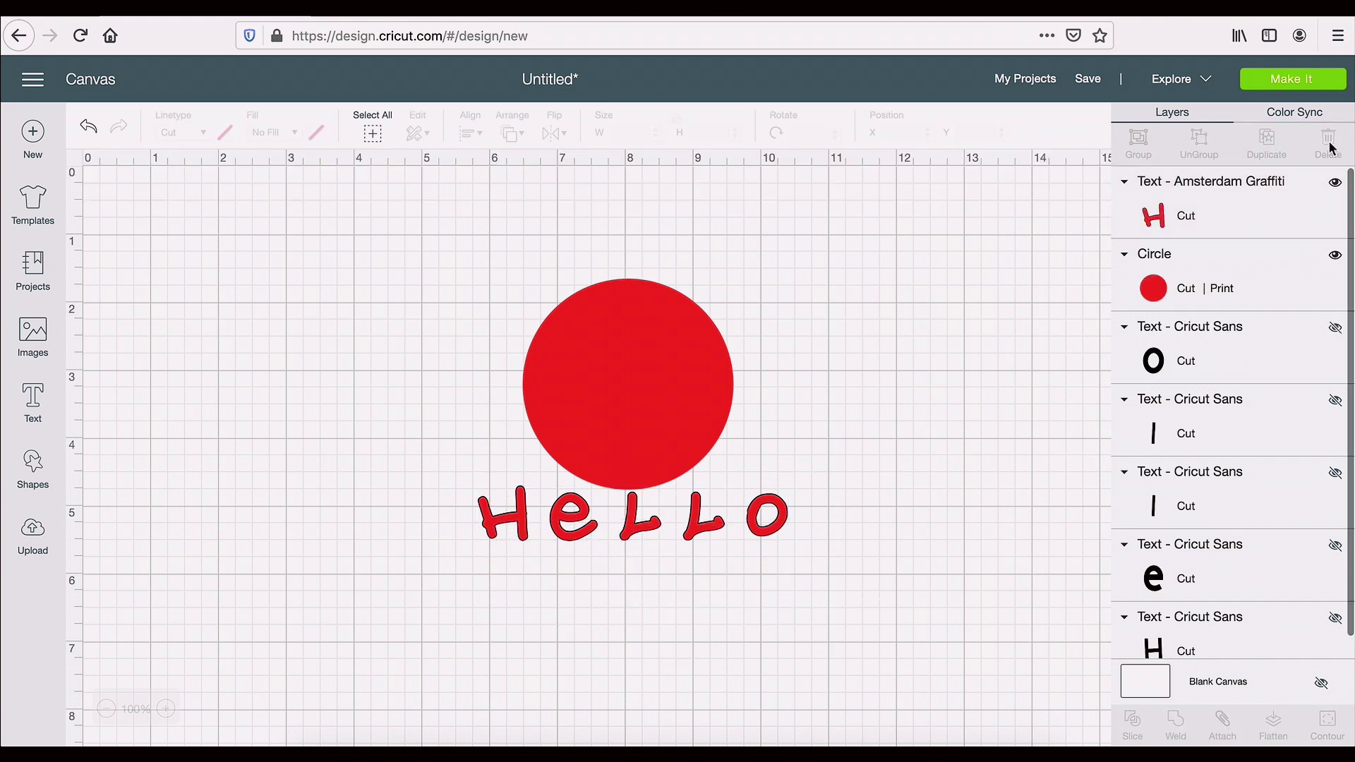
Try black, purple and green shades as the blank canvas color, and set the canvas back to white
{"action": "scroll", "coordinate": [1194, 506], "scroll_direction": "down", "scroll_amount": 1}
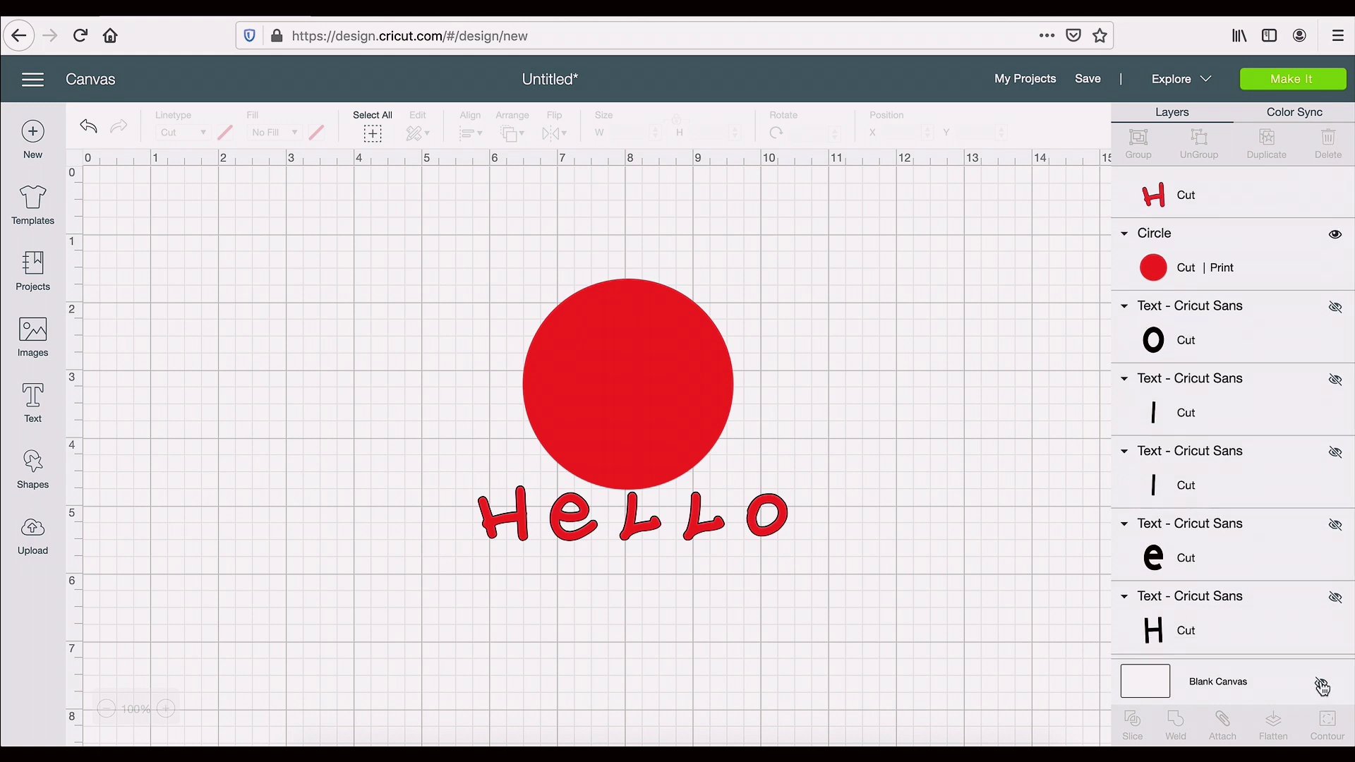
{"action": "left_click", "coordinate": [1321, 686]}
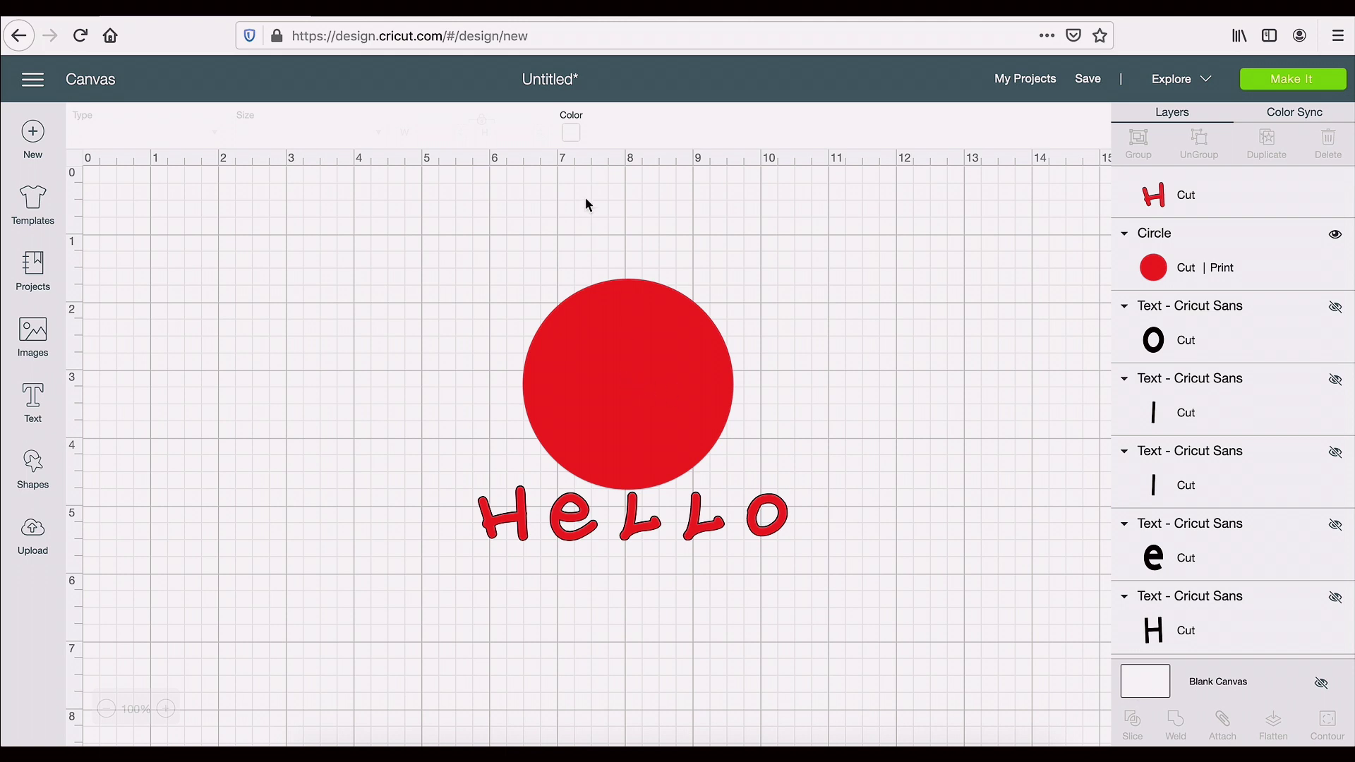
{"action": "left_click", "coordinate": [571, 133]}
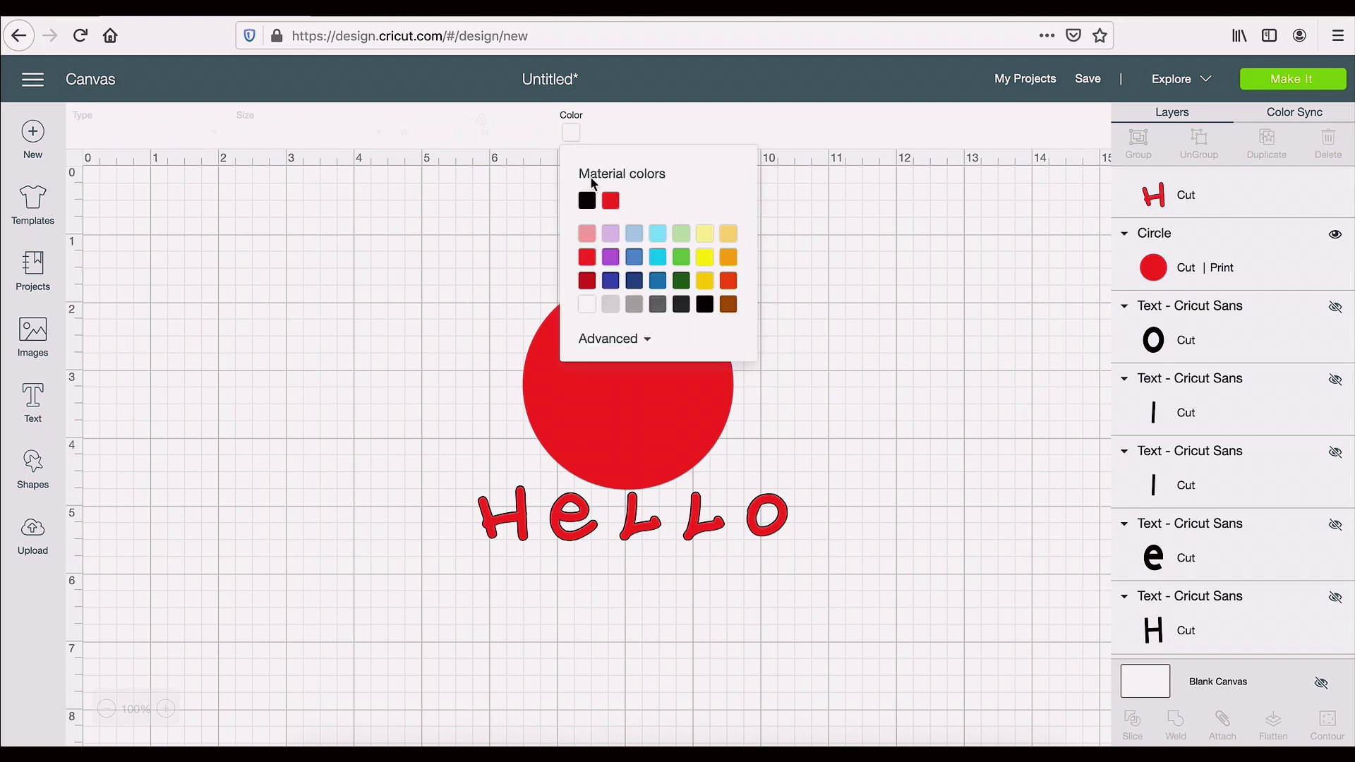
{"action": "left_click", "coordinate": [592, 203]}
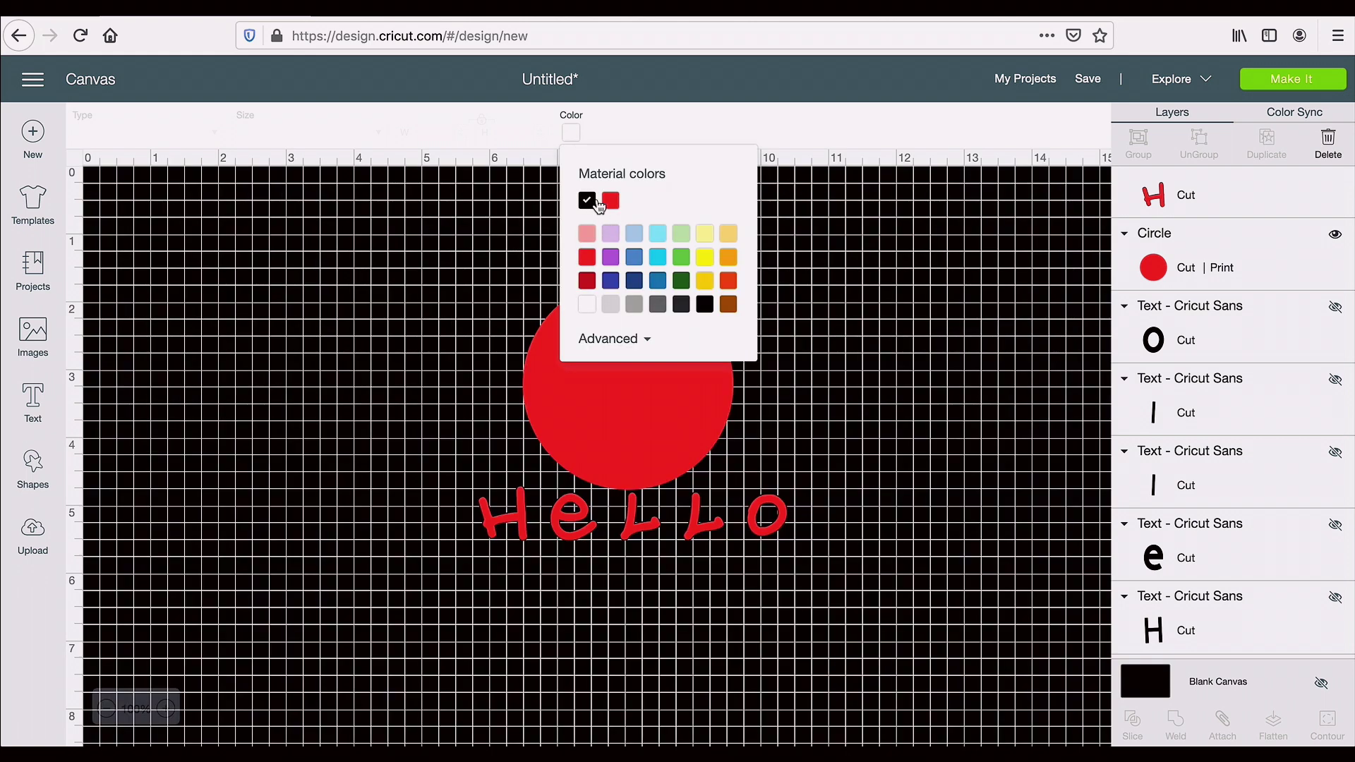
{"action": "left_click", "coordinate": [611, 234]}
{"action": "left_click", "coordinate": [611, 259]}
{"action": "left_click", "coordinate": [680, 283]}
{"action": "left_click", "coordinate": [682, 259]}
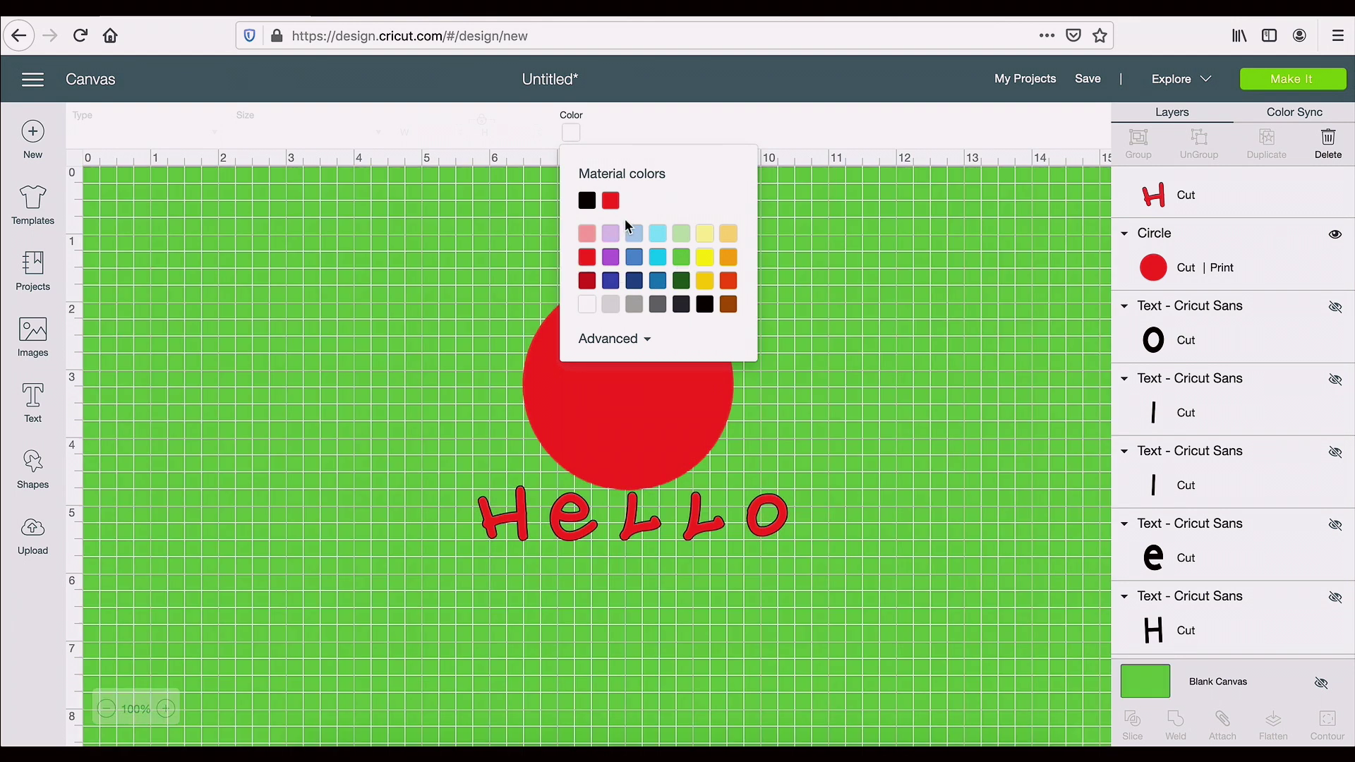
{"action": "left_click", "coordinate": [590, 307]}
{"action": "left_click", "coordinate": [415, 305]}
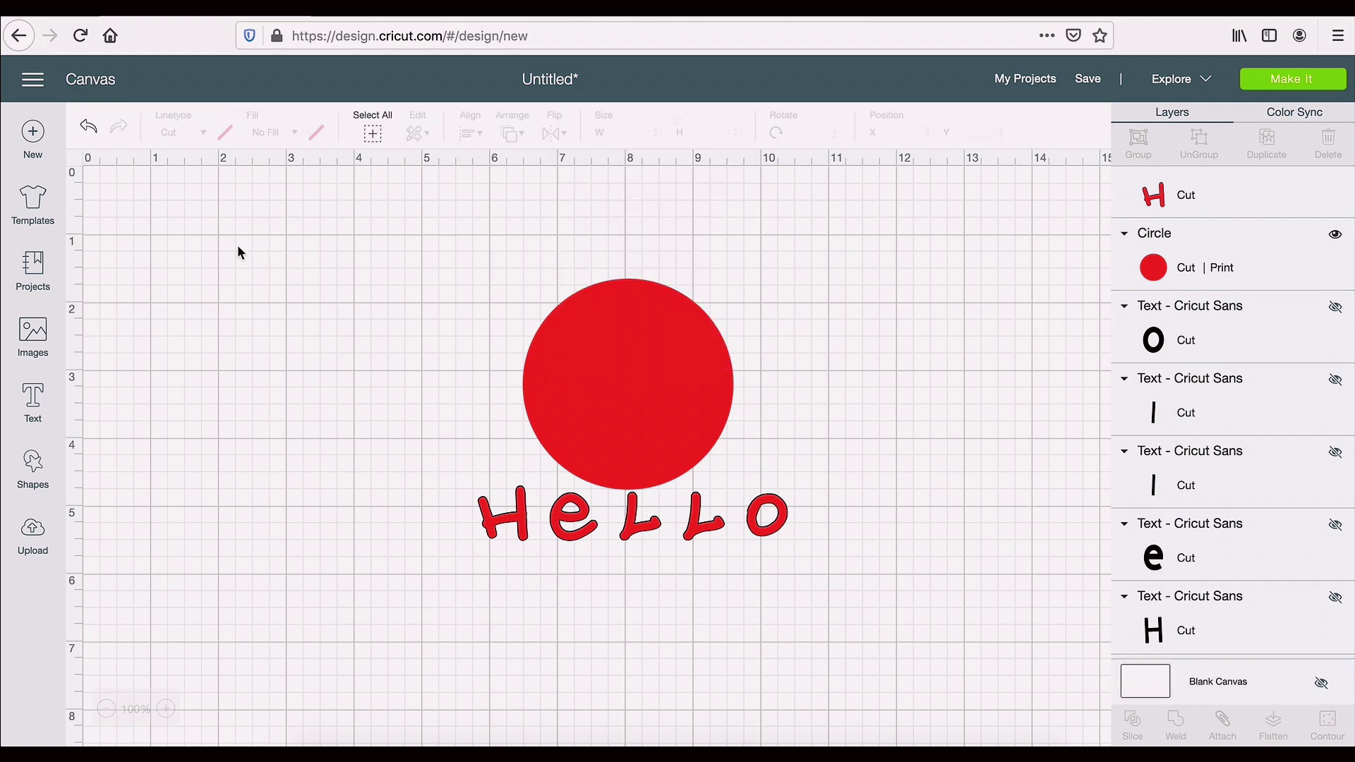
Turn off the canvas grid, and reposition the Amsterdam Graffiti text at about X 5.97, Y 4.79 under the circle
{"action": "left_click", "coordinate": [78, 170]}
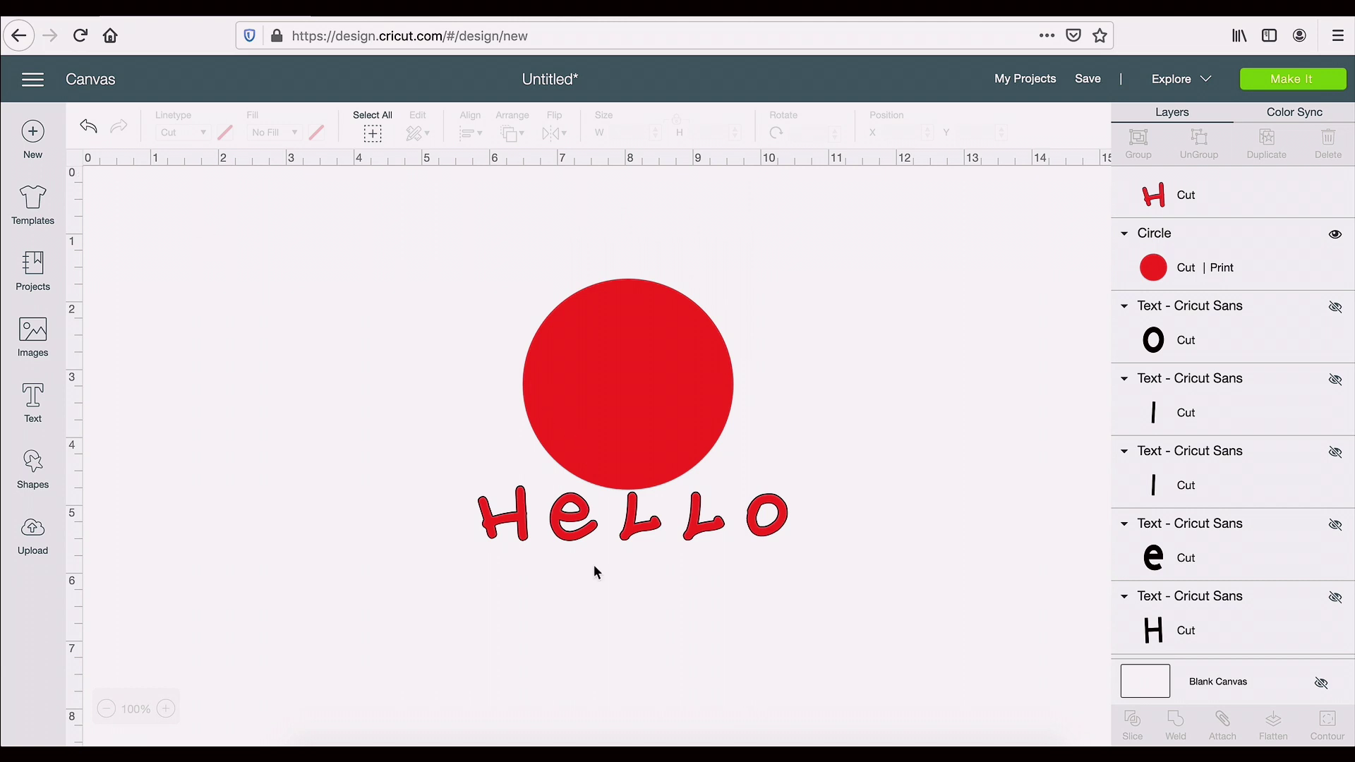
{"action": "left_click_drag", "start_coordinate": [596, 531], "coordinate": [607, 520]}
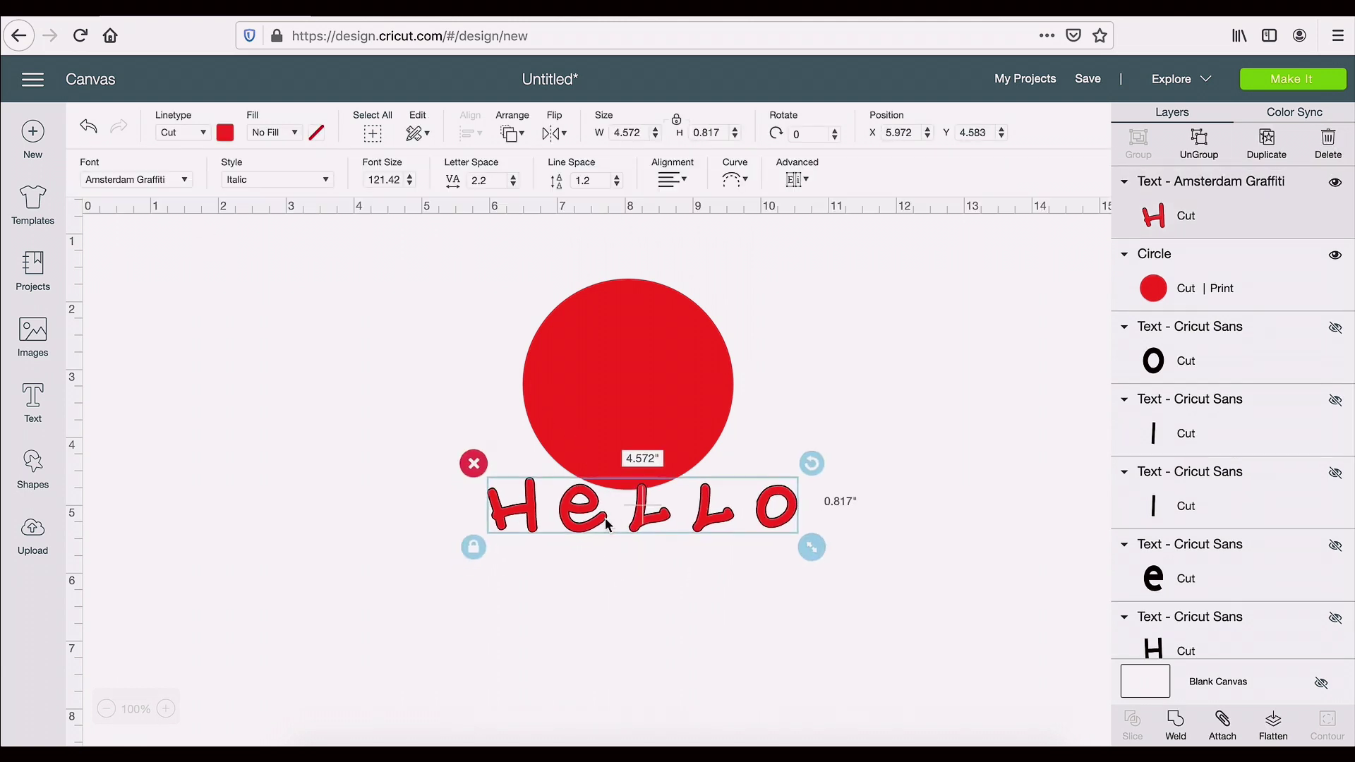
{"action": "left_click", "coordinate": [672, 521]}
{"action": "left_click", "coordinate": [653, 526]}
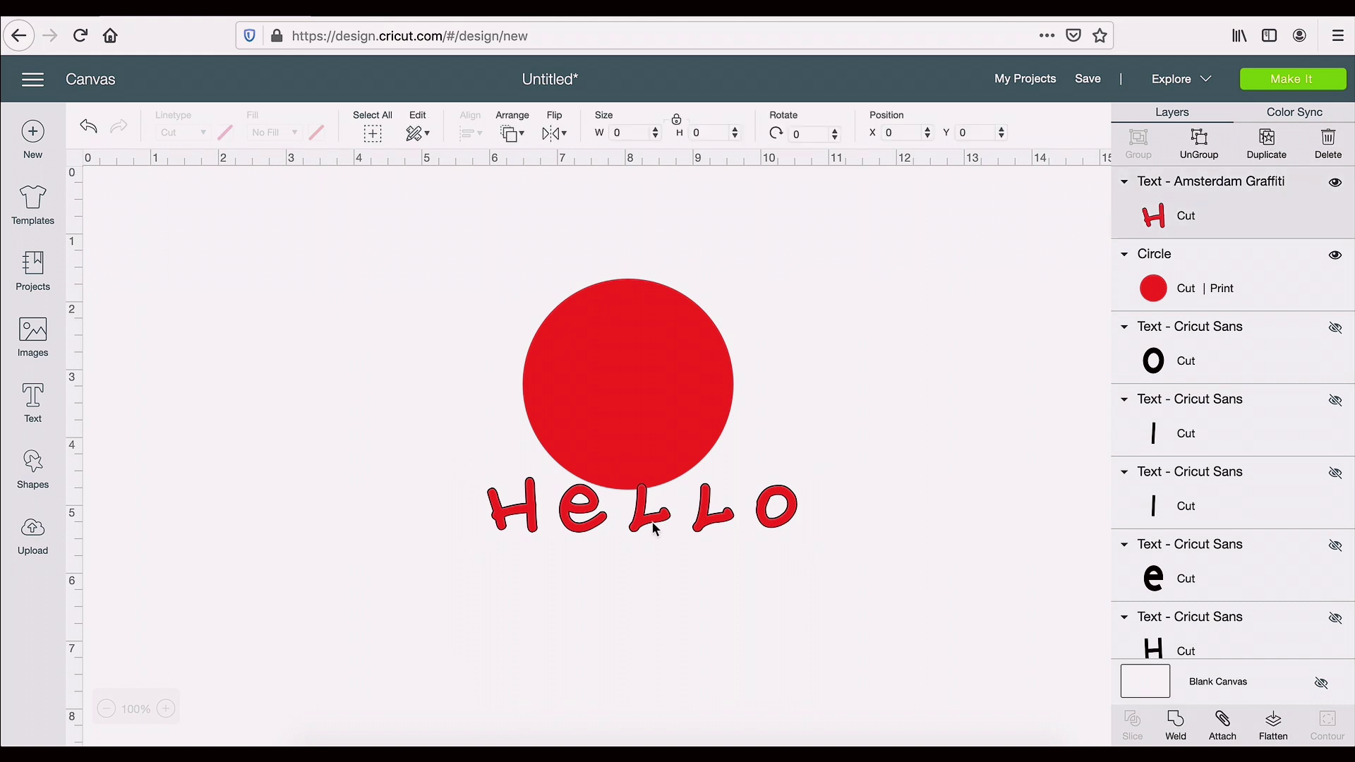
{"action": "left_click_drag", "start_coordinate": [652, 523], "coordinate": [651, 538]}
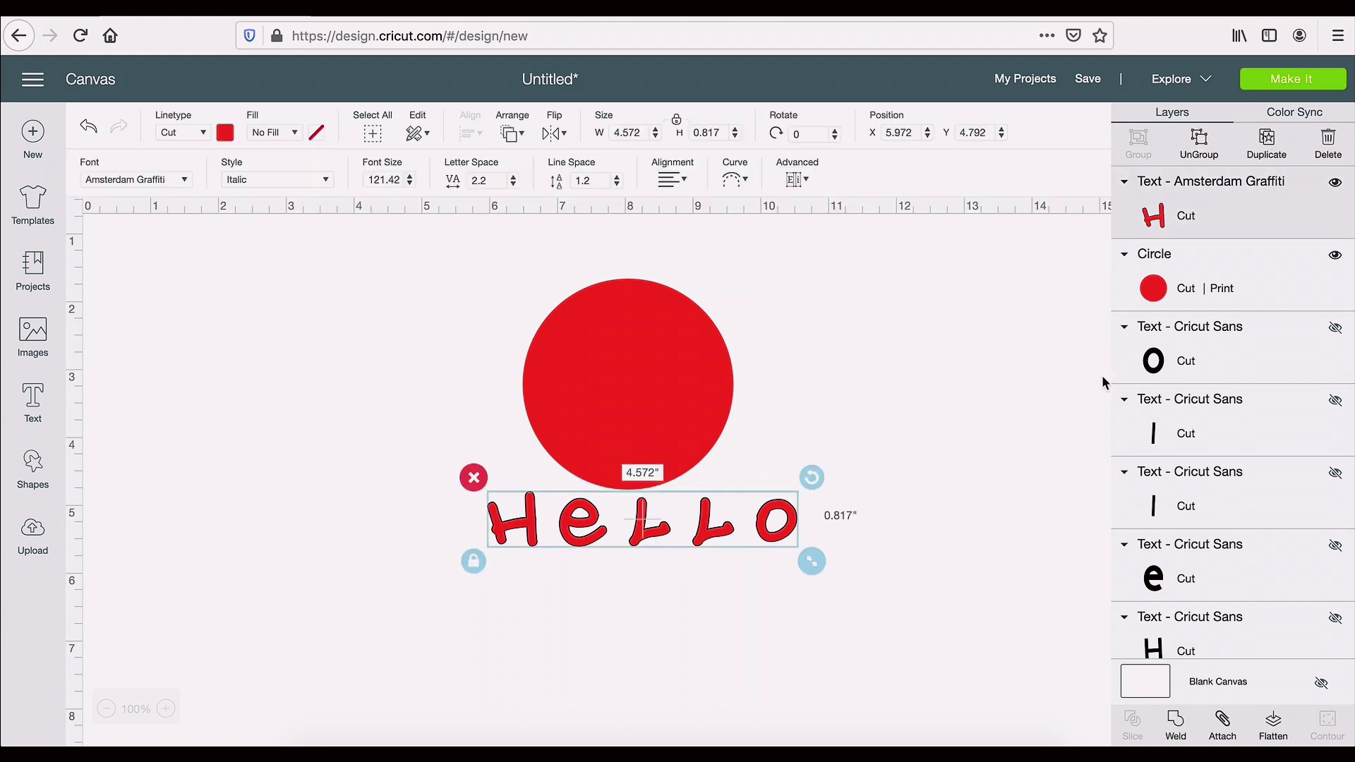
Save the project under the name Demo with the Public option turned off
{"action": "left_click", "coordinate": [1091, 79]}
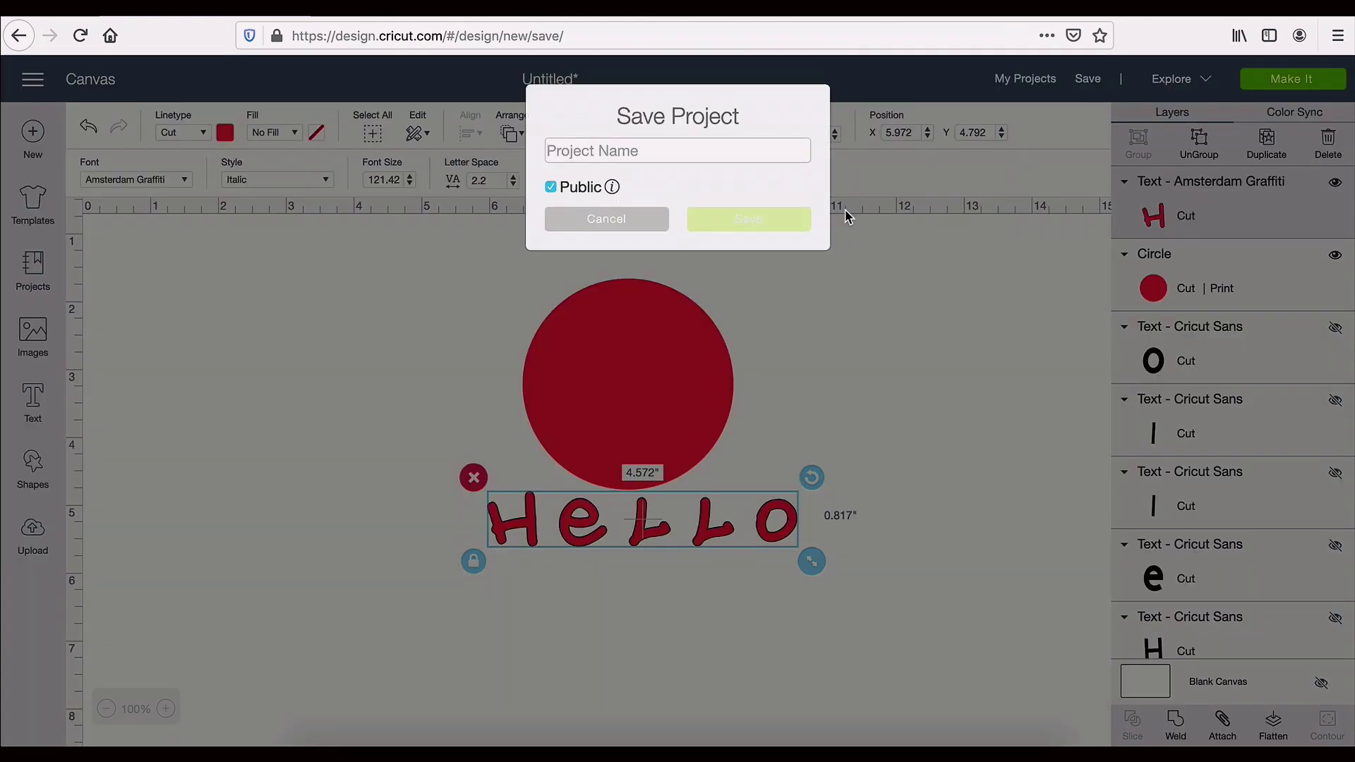
{"action": "type", "text": "Demo"}
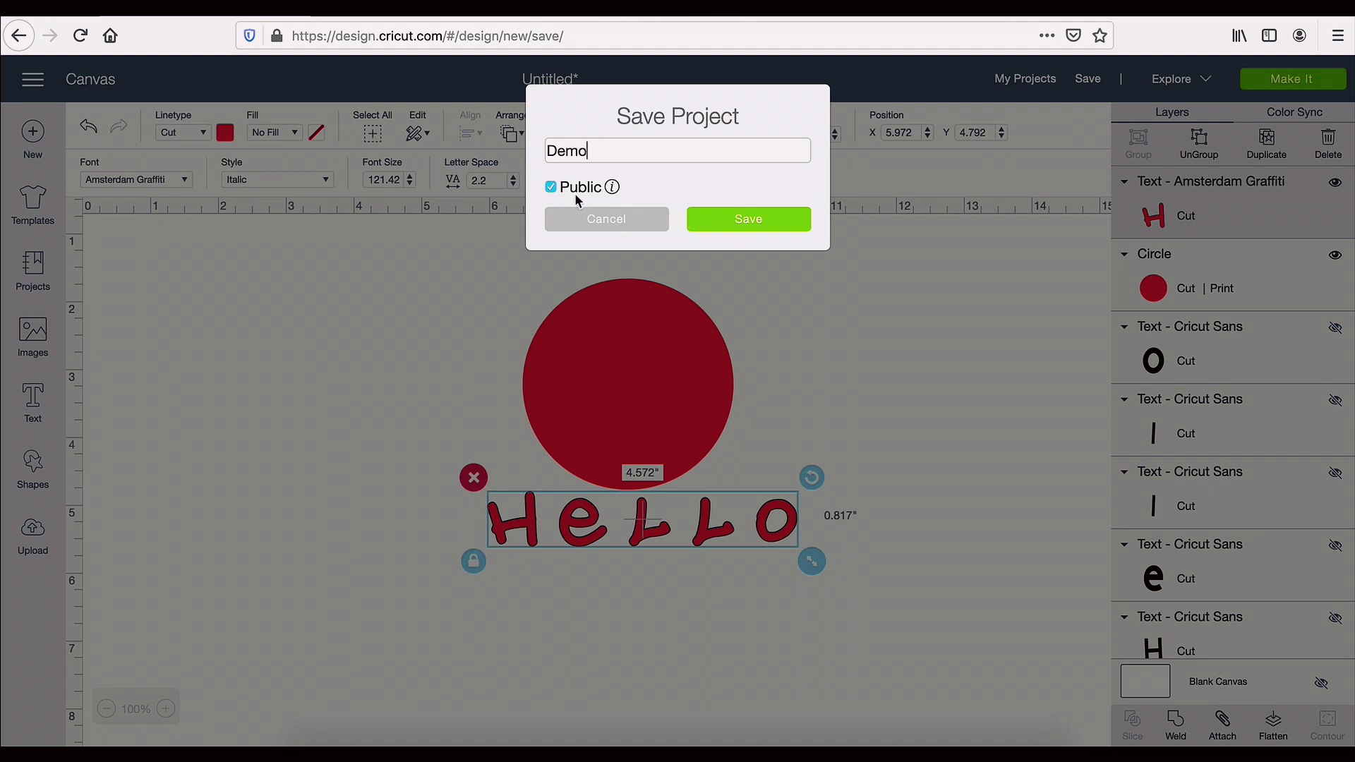
{"action": "mouse_move", "coordinate": [612, 187]}
{"action": "left_click", "coordinate": [552, 187]}
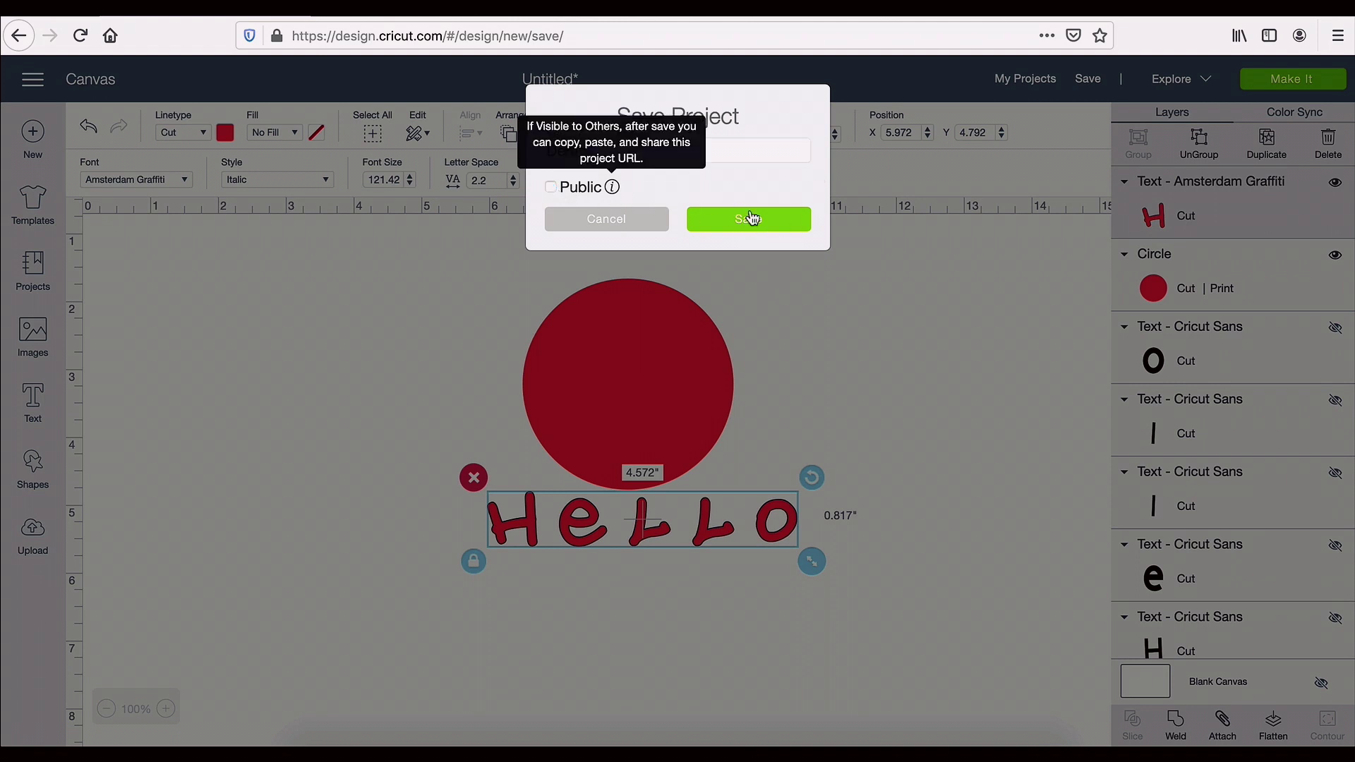
{"action": "left_click", "coordinate": [749, 219]}
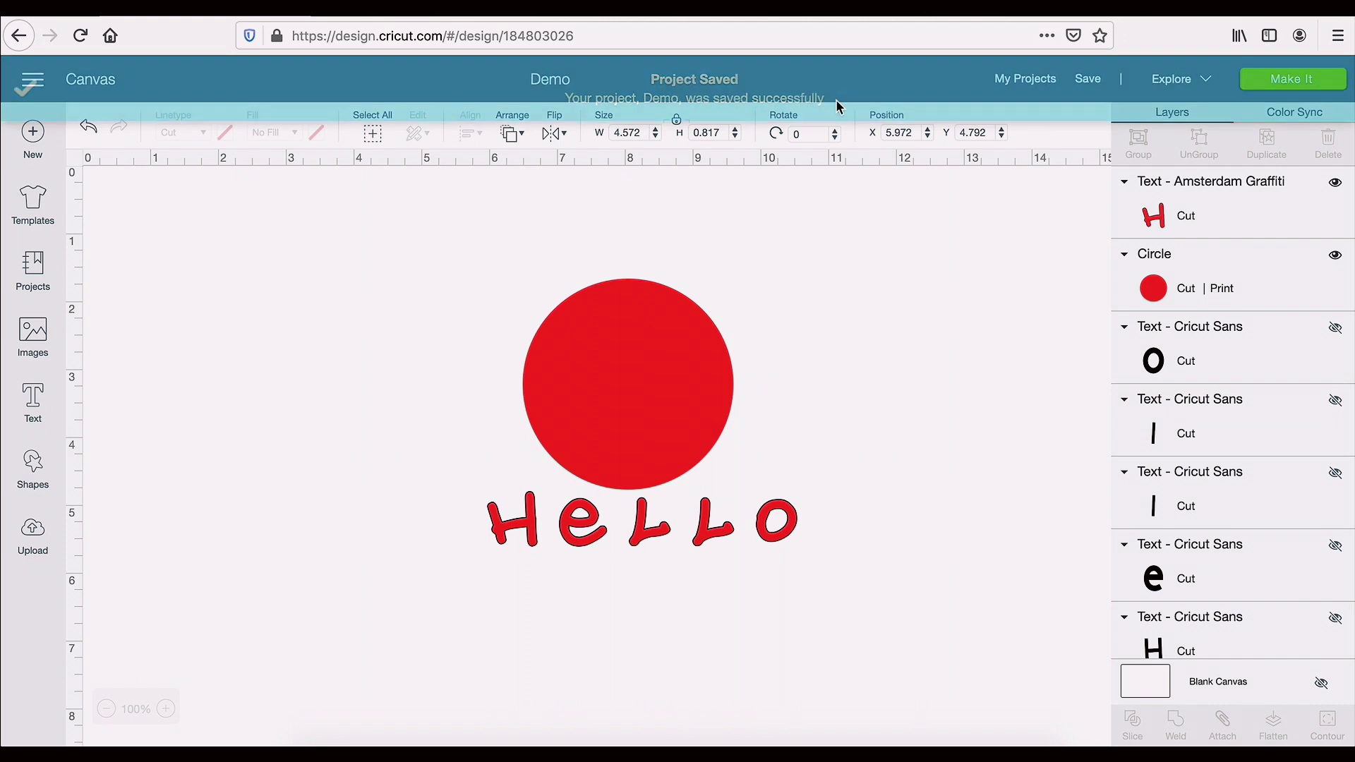
Check the saved Demo project in My Projects, and return to its canvas
{"action": "left_click", "coordinate": [1037, 85]}
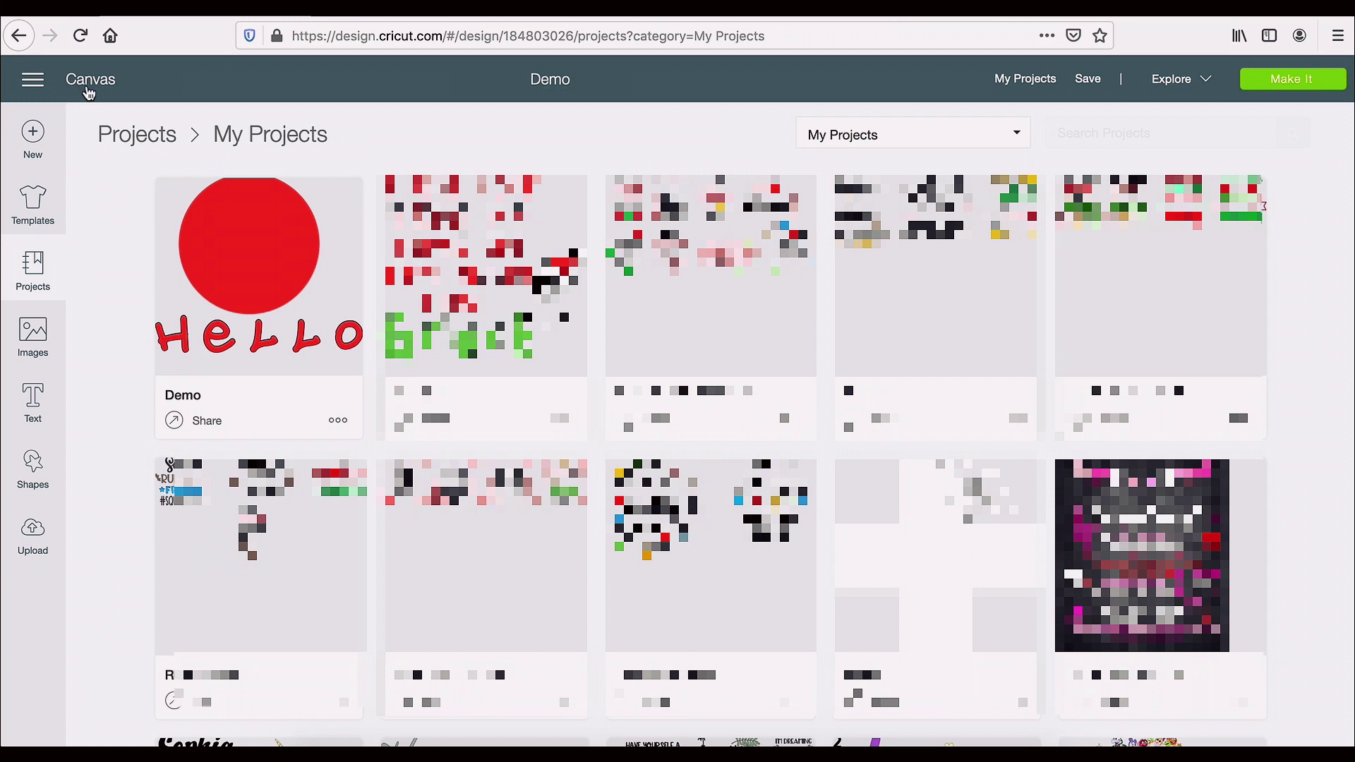
{"action": "left_click", "coordinate": [88, 85]}
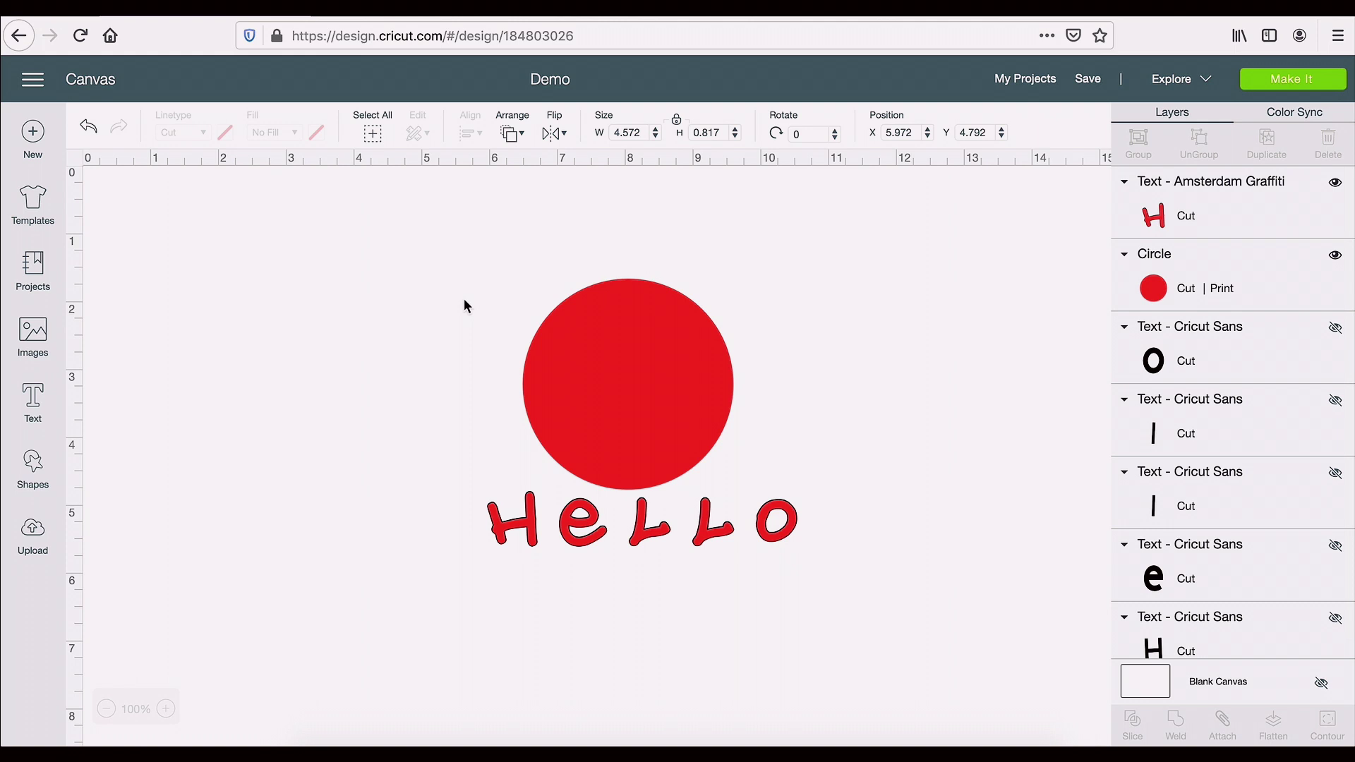
{"action": "left_click_drag", "start_coordinate": [597, 524], "coordinate": [580, 393]}
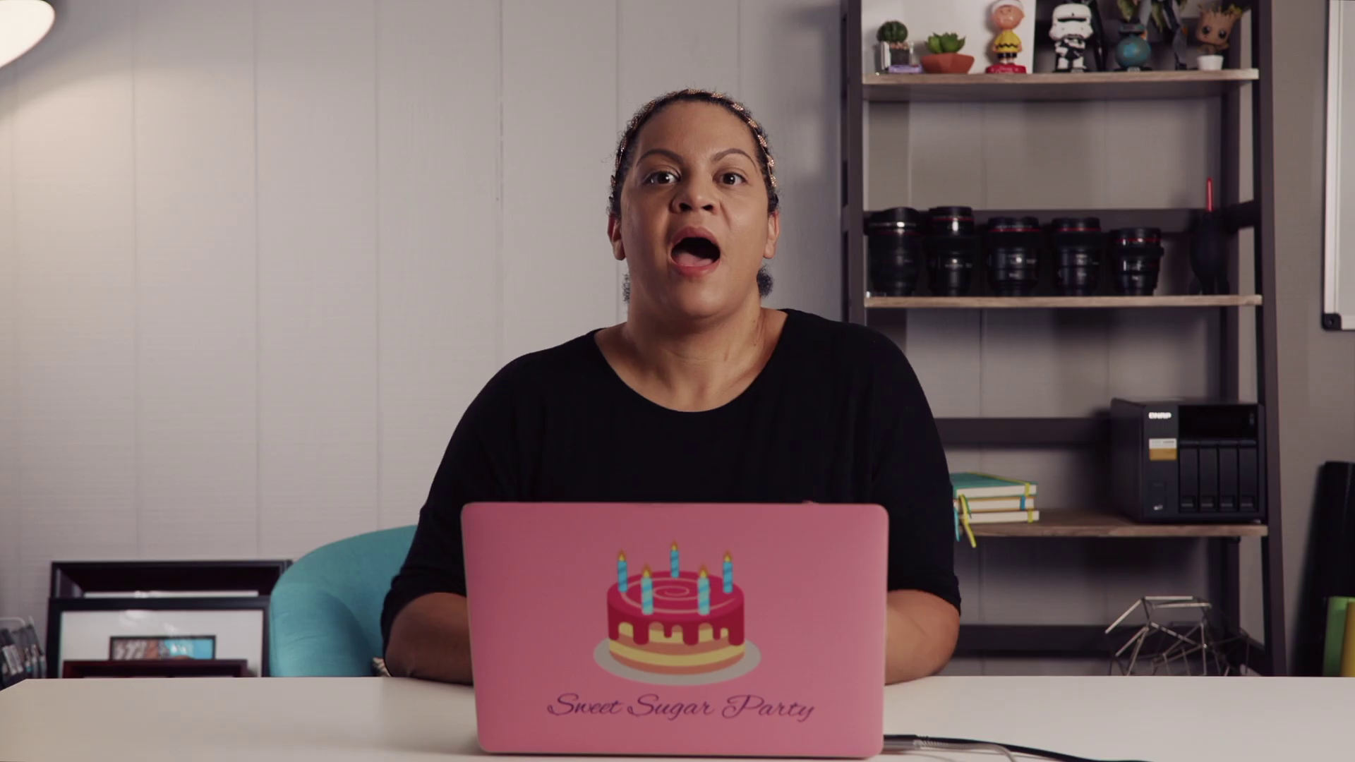